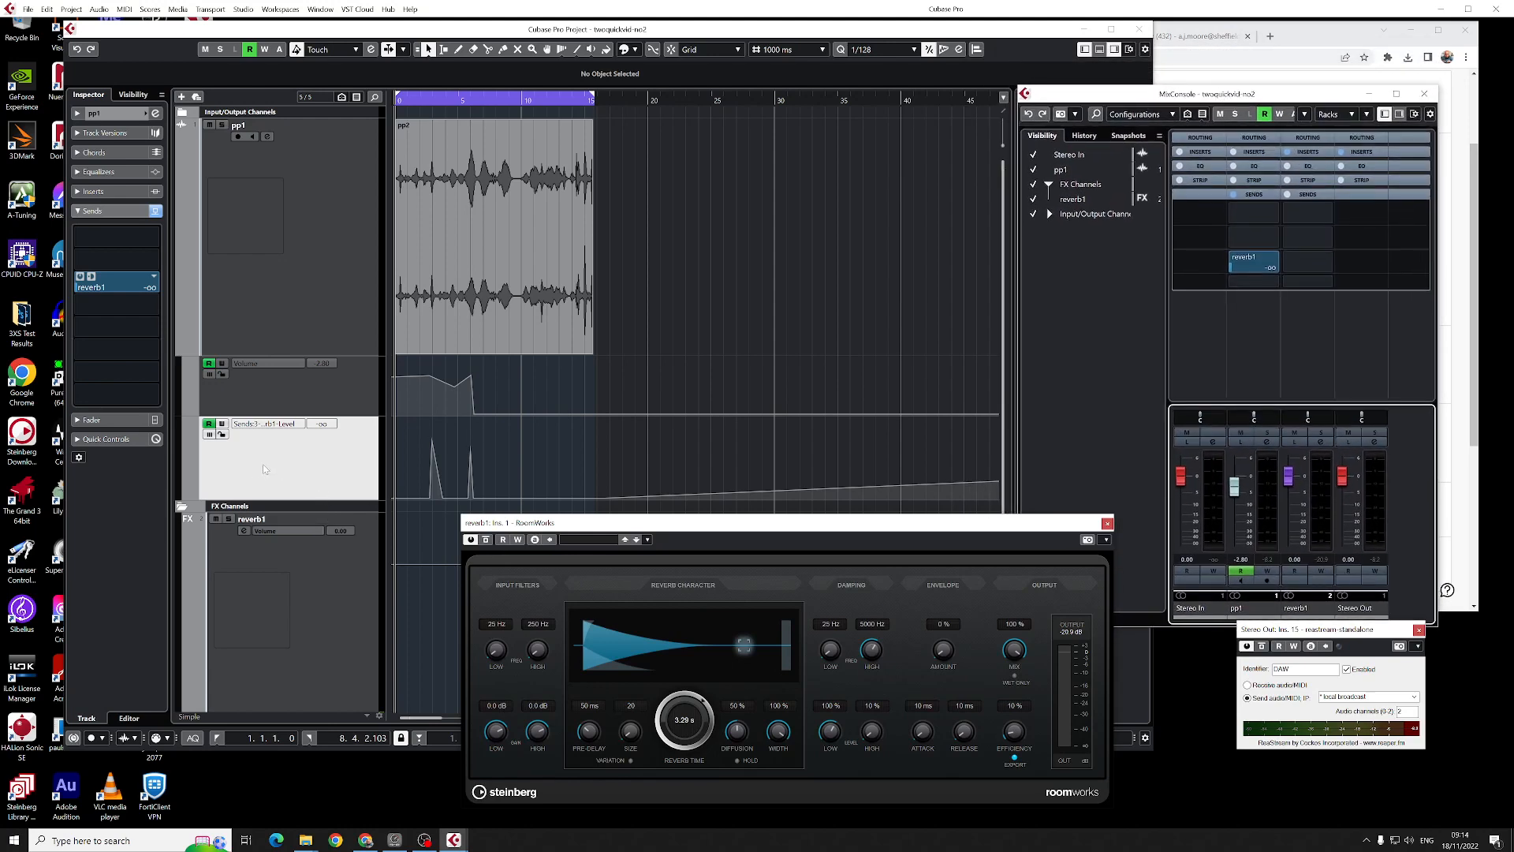
# Step: Close the RoomWorks reverb plug-in window and briefly play the project from the start
pyautogui.click(1107, 523)
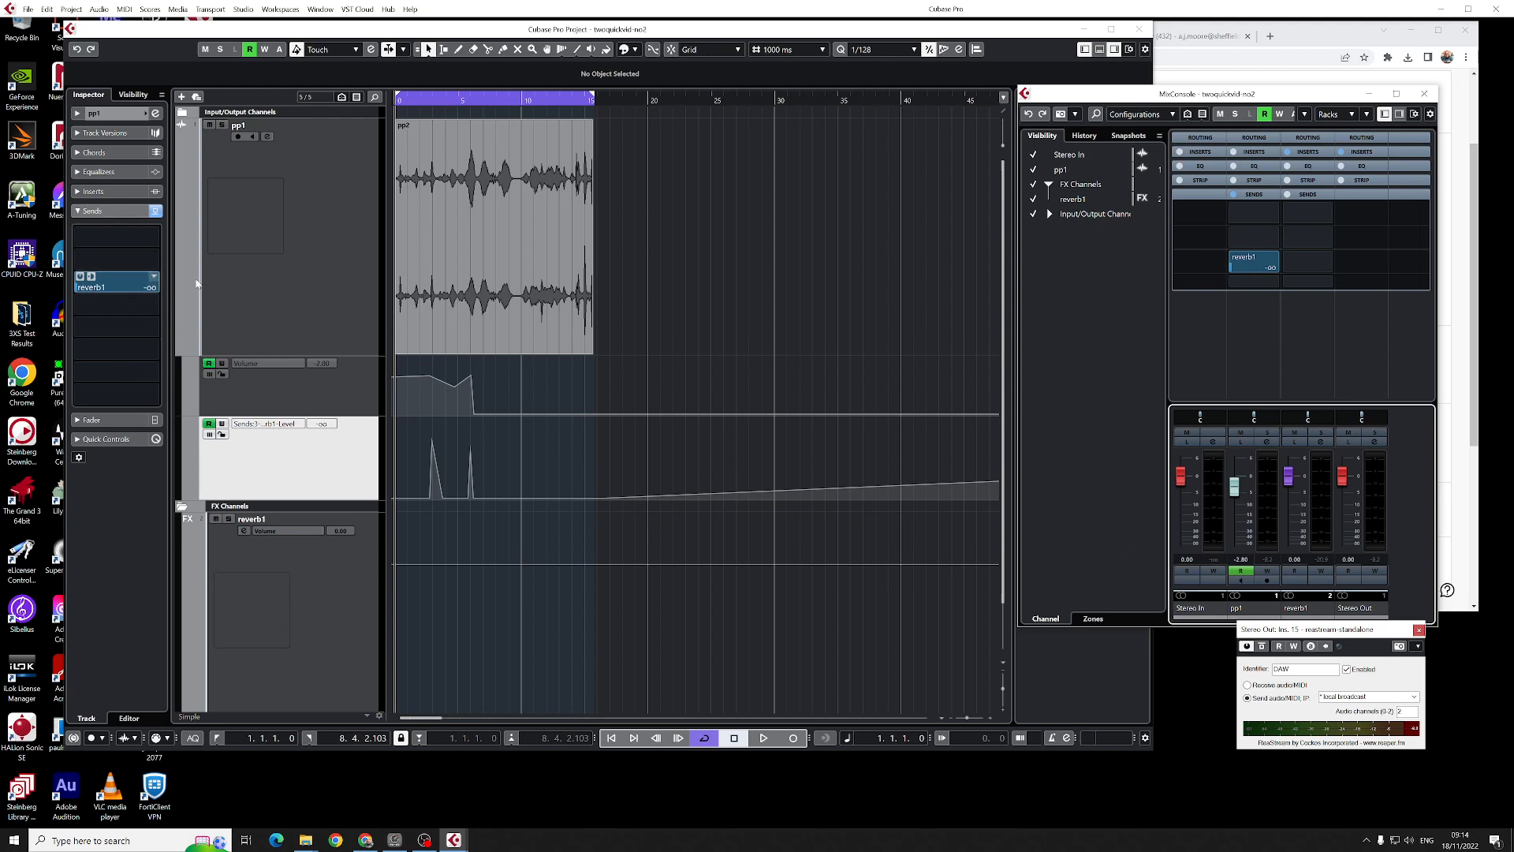
pyautogui.press('space')
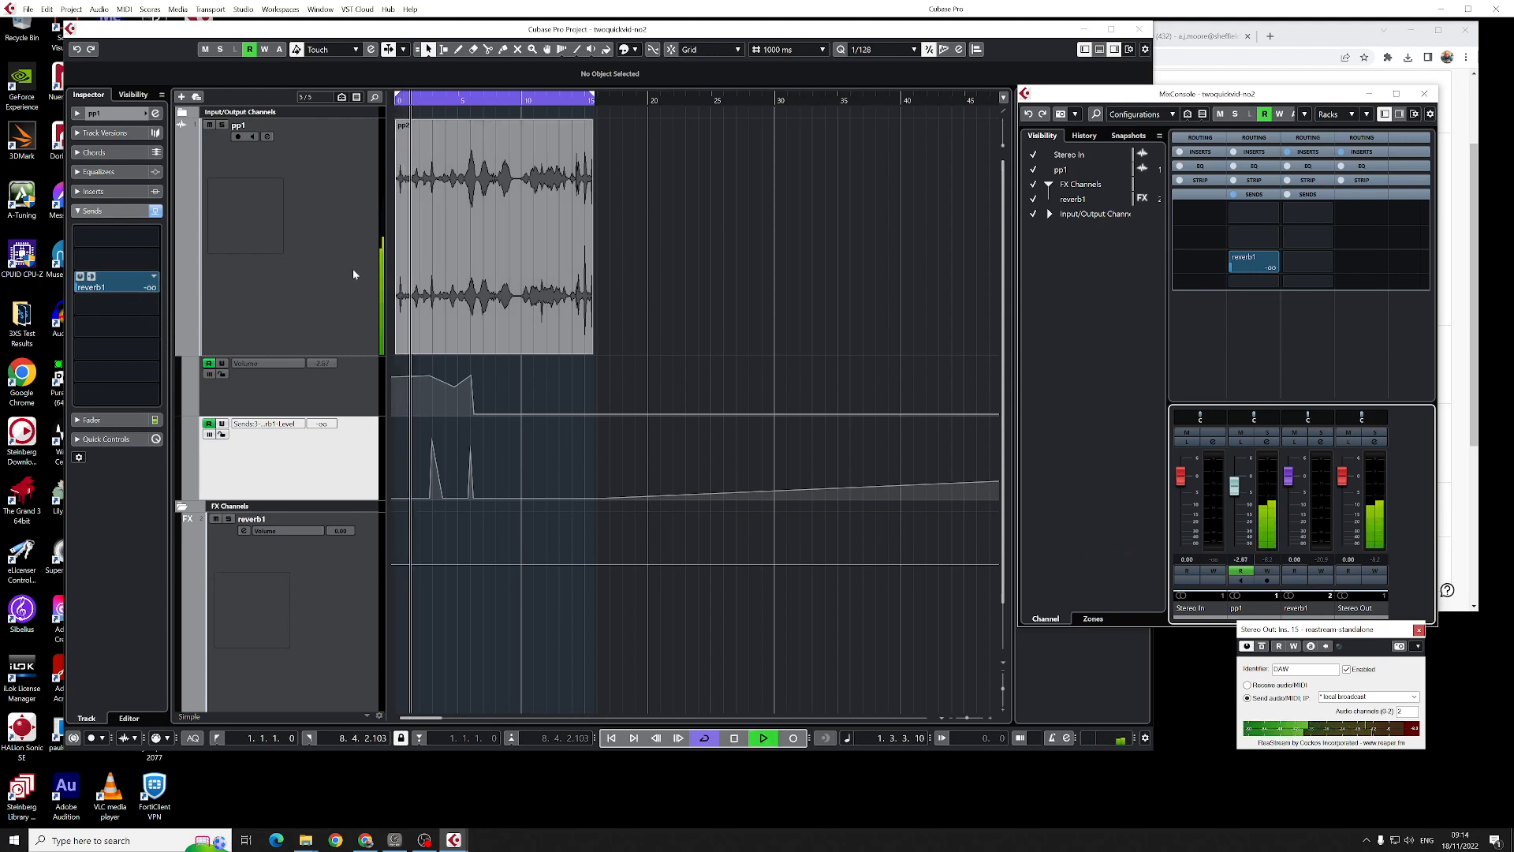
pyautogui.press('space')
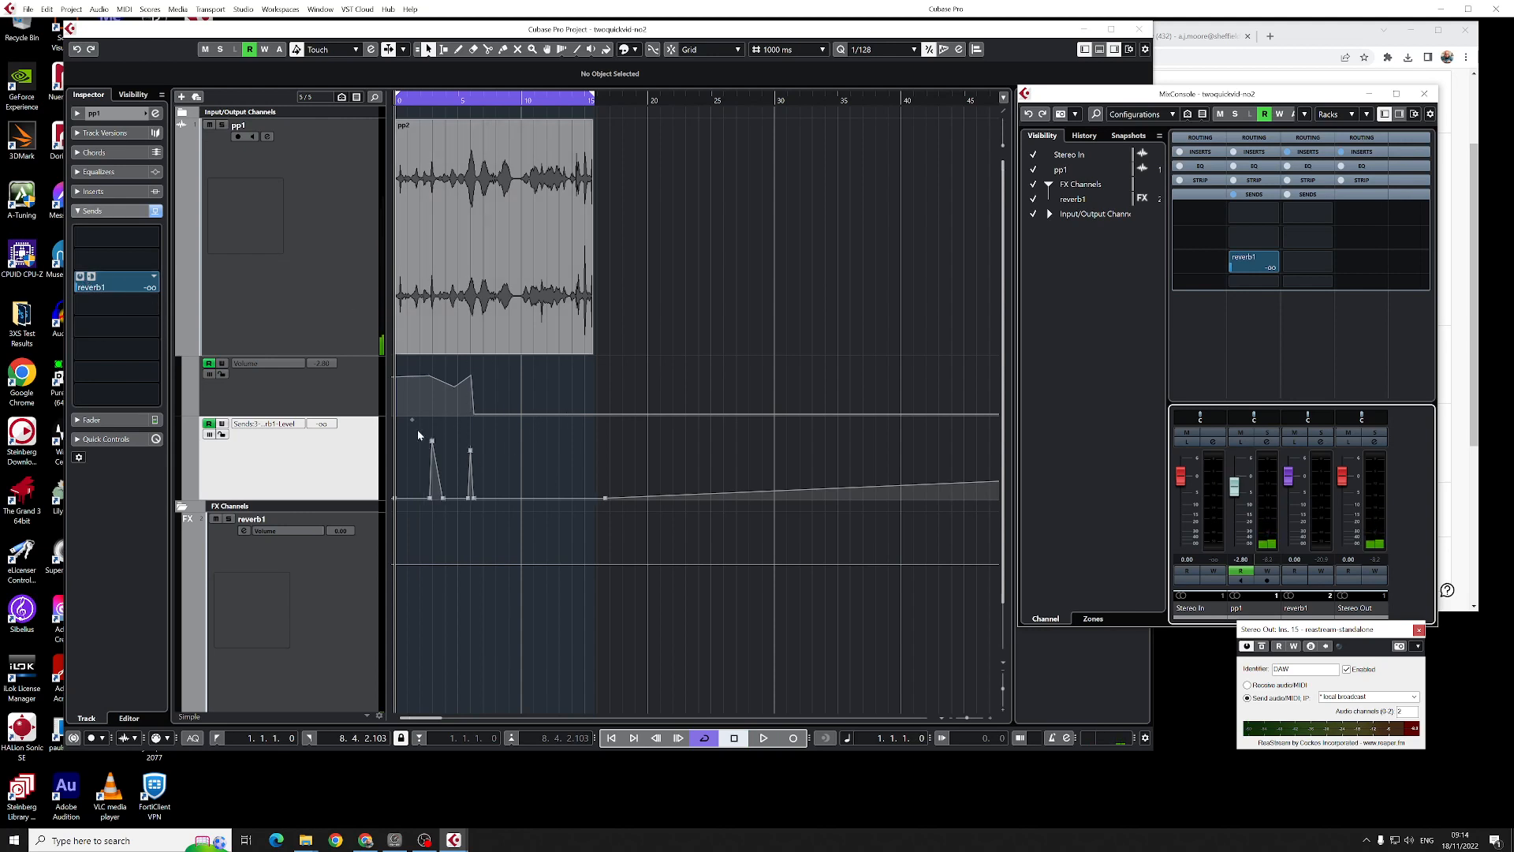
# Step: Delete all the drawn automation points after the start of pp1's reverb send level lane
pyautogui.moveTo(418, 431); pyautogui.dragTo(673, 524)
pyautogui.press('Delete')
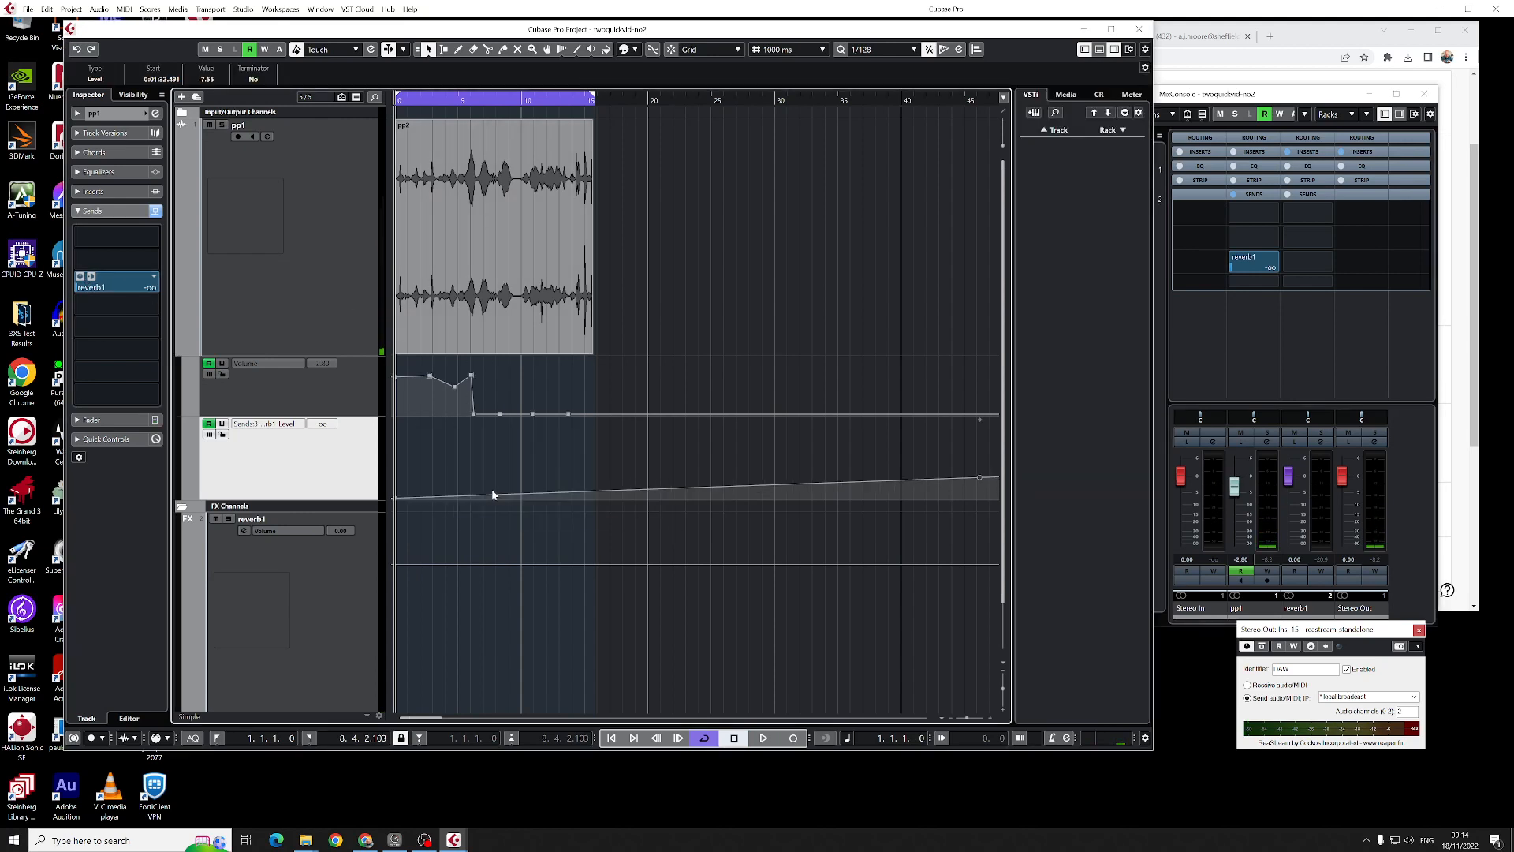
pyautogui.press('g')
pyautogui.press('g')
pyautogui.press('g')
pyautogui.press('g')
pyautogui.press('g')
pyautogui.press('g')
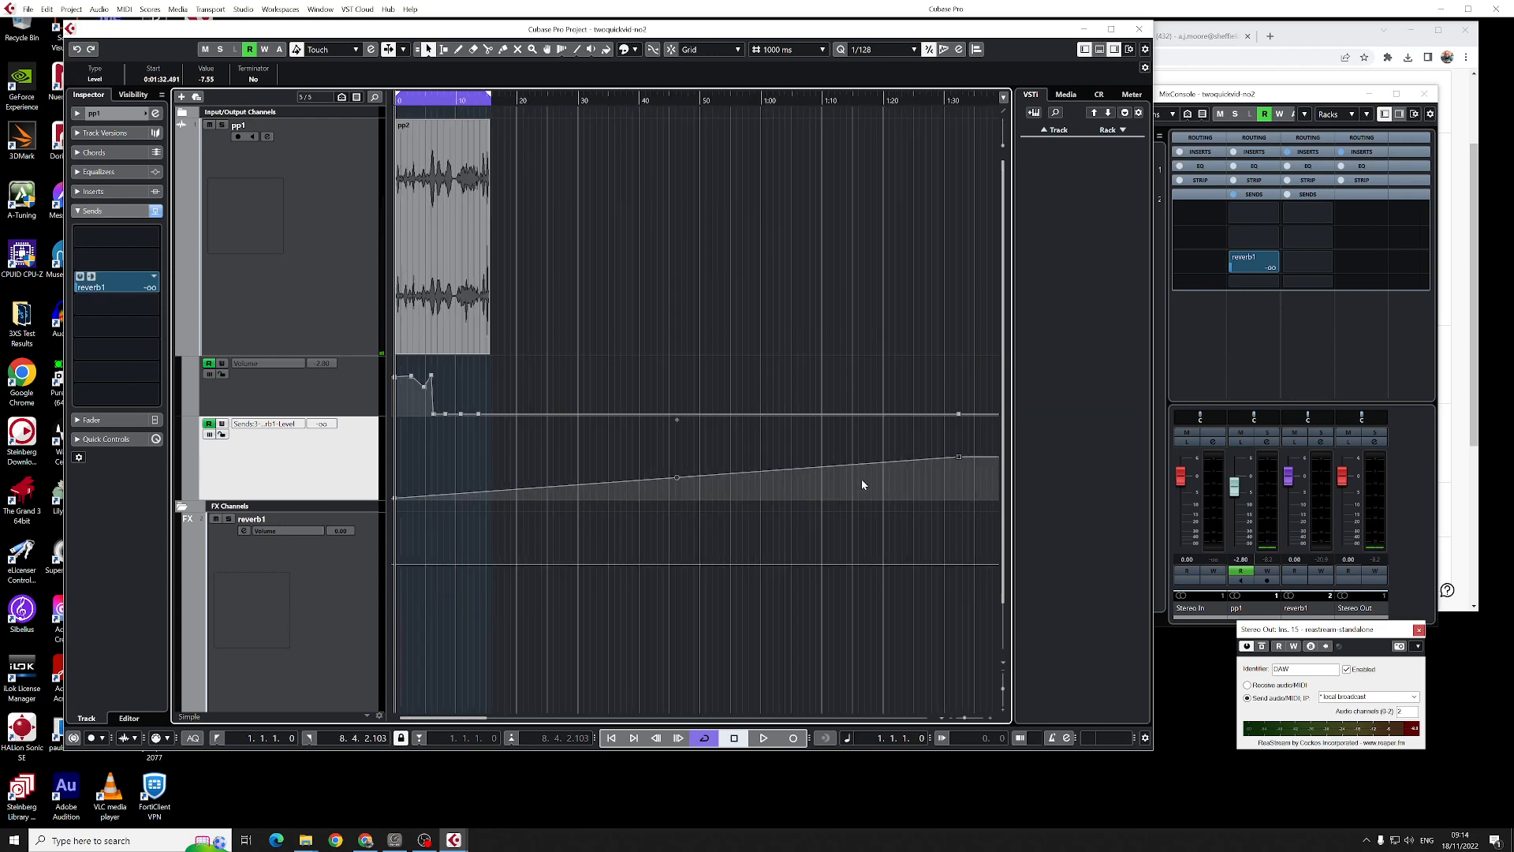
pyautogui.moveTo(765, 438); pyautogui.dragTo(802, 463)
pyautogui.press('Delete')
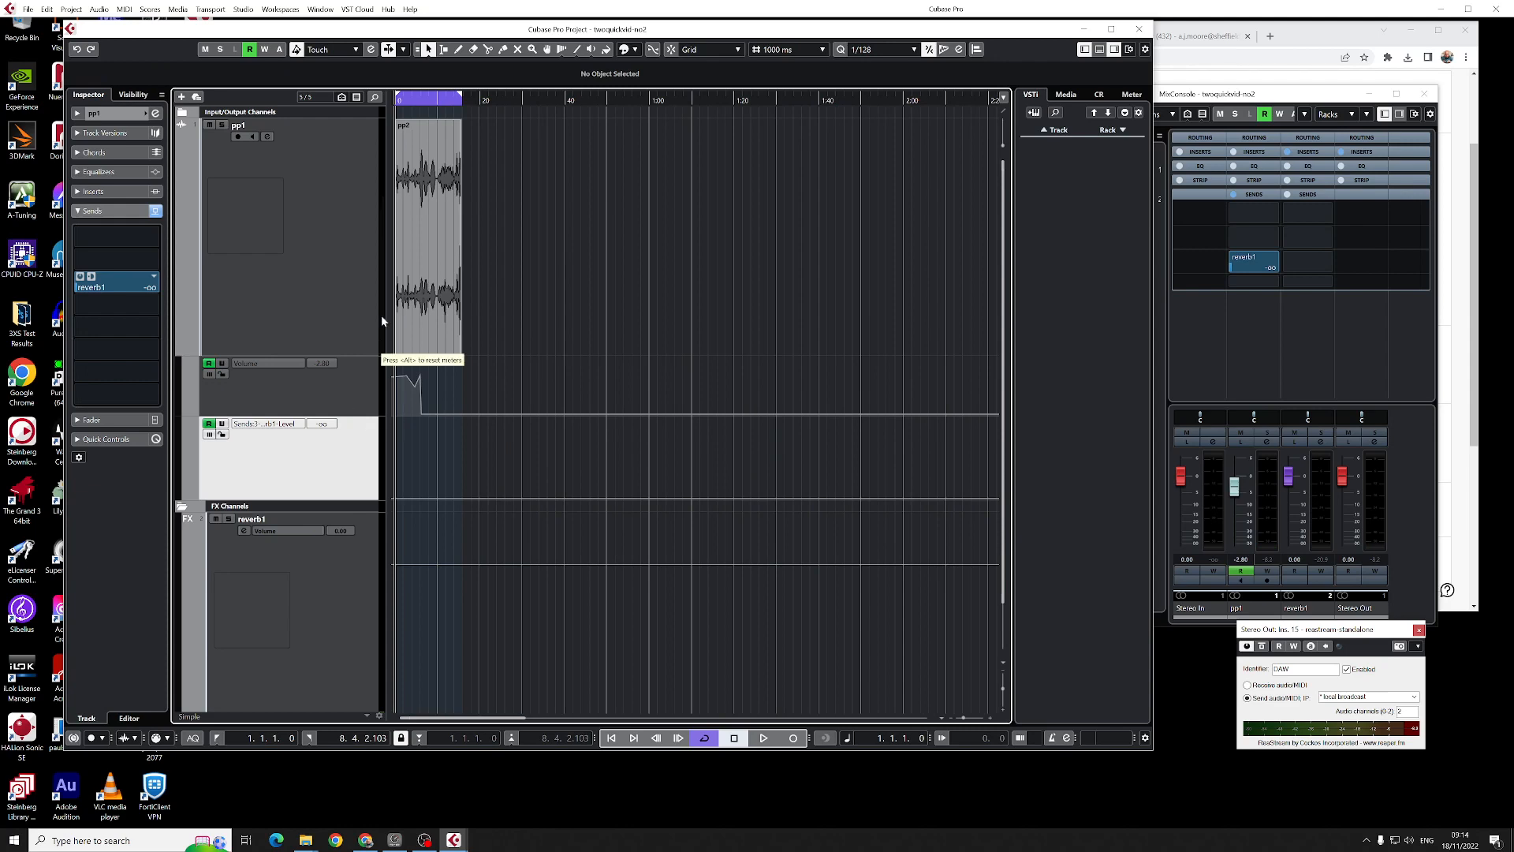
# Step: Raise pp1's first volume automation point slightly and delete the volume points from the dip onward
pyautogui.press('h')
pyautogui.press('h')
pyautogui.press('h')
pyautogui.press('h')
pyautogui.press('h')
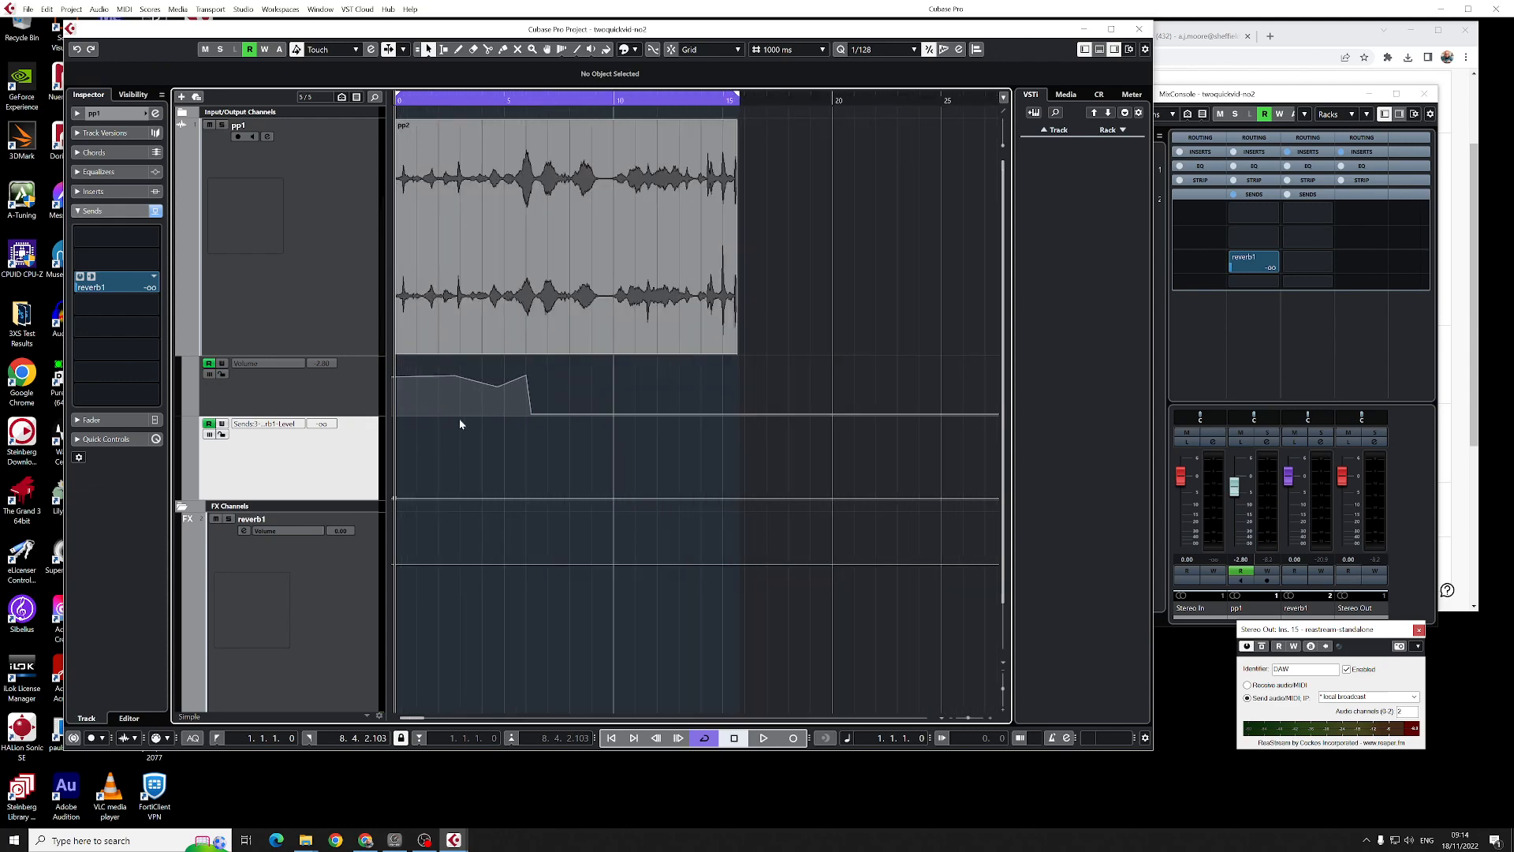
pyautogui.moveTo(394, 377); pyautogui.dragTo(394, 375)
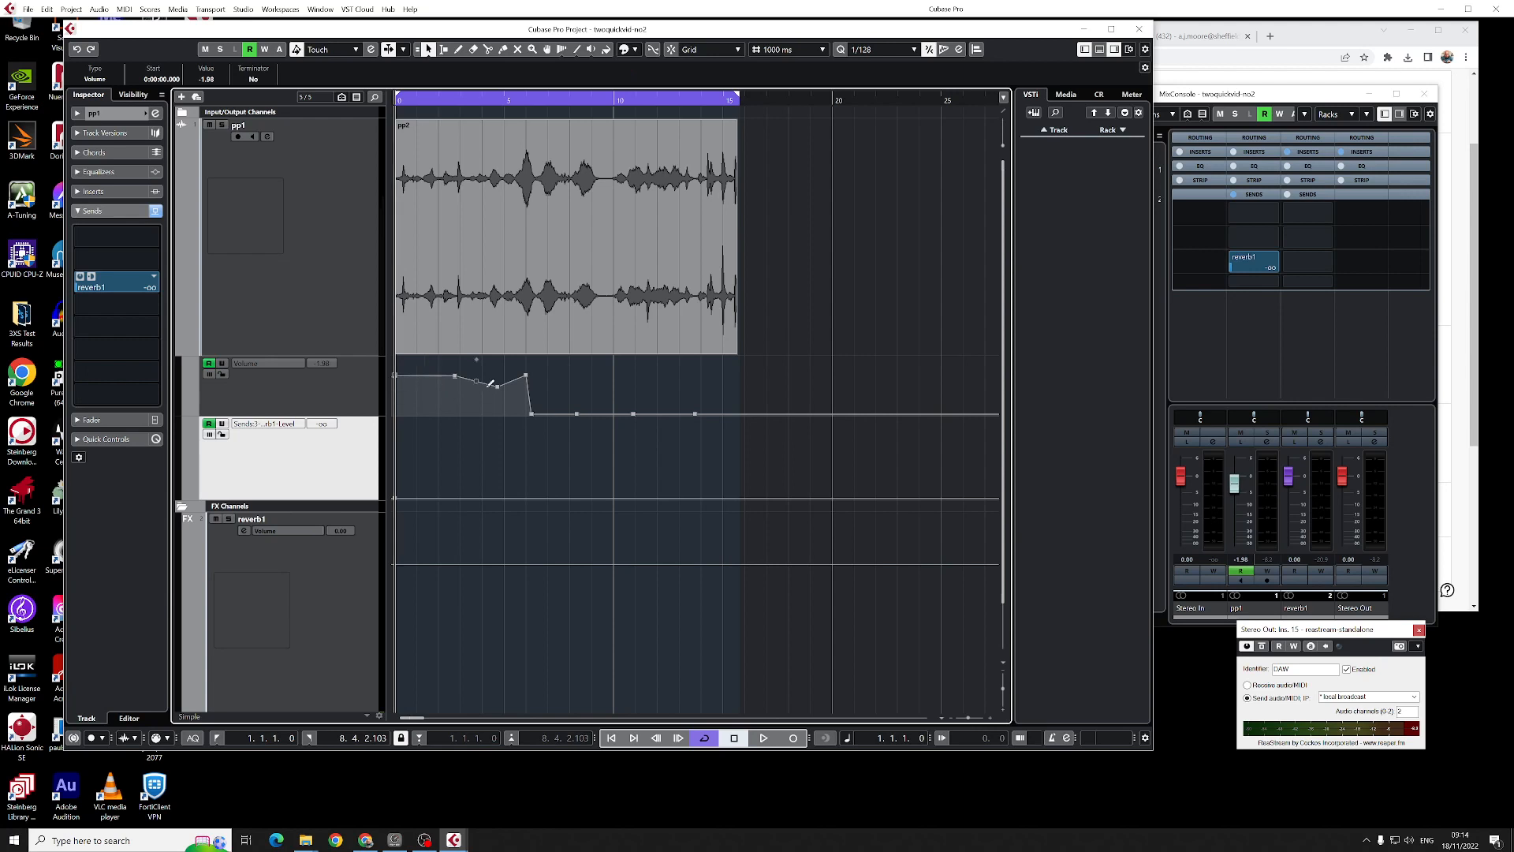
pyautogui.moveTo(495, 372); pyautogui.dragTo(760, 443)
pyautogui.press('Delete')
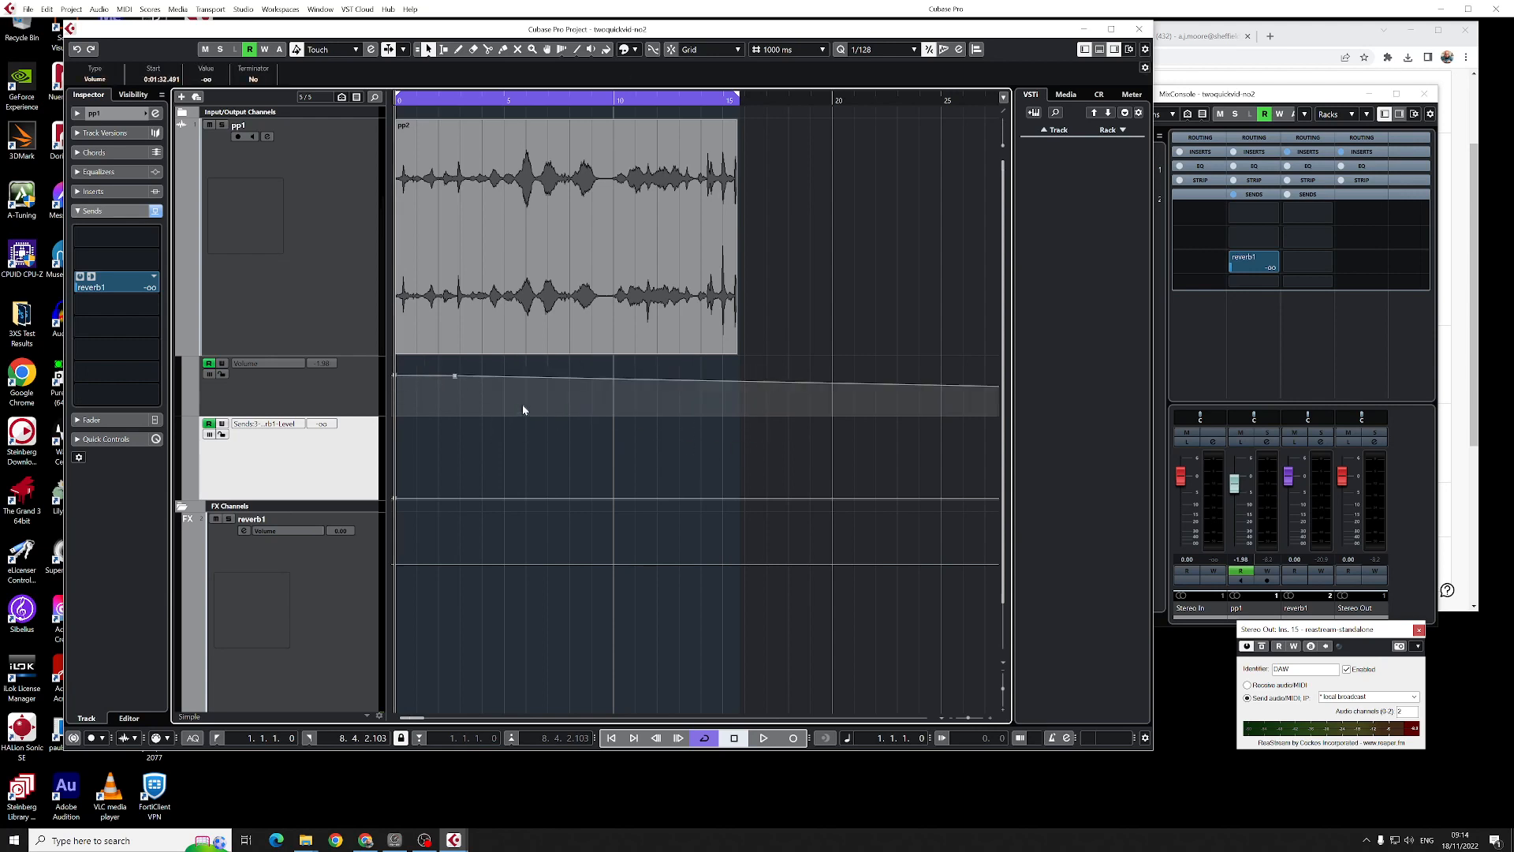
# Step: Add a volume automation point of about -1.47 dB at the end of the pp1 clip and play the result
pyautogui.click(738, 372)
pyautogui.moveTo(741, 369); pyautogui.dragTo(741, 372)
pyautogui.press('space')
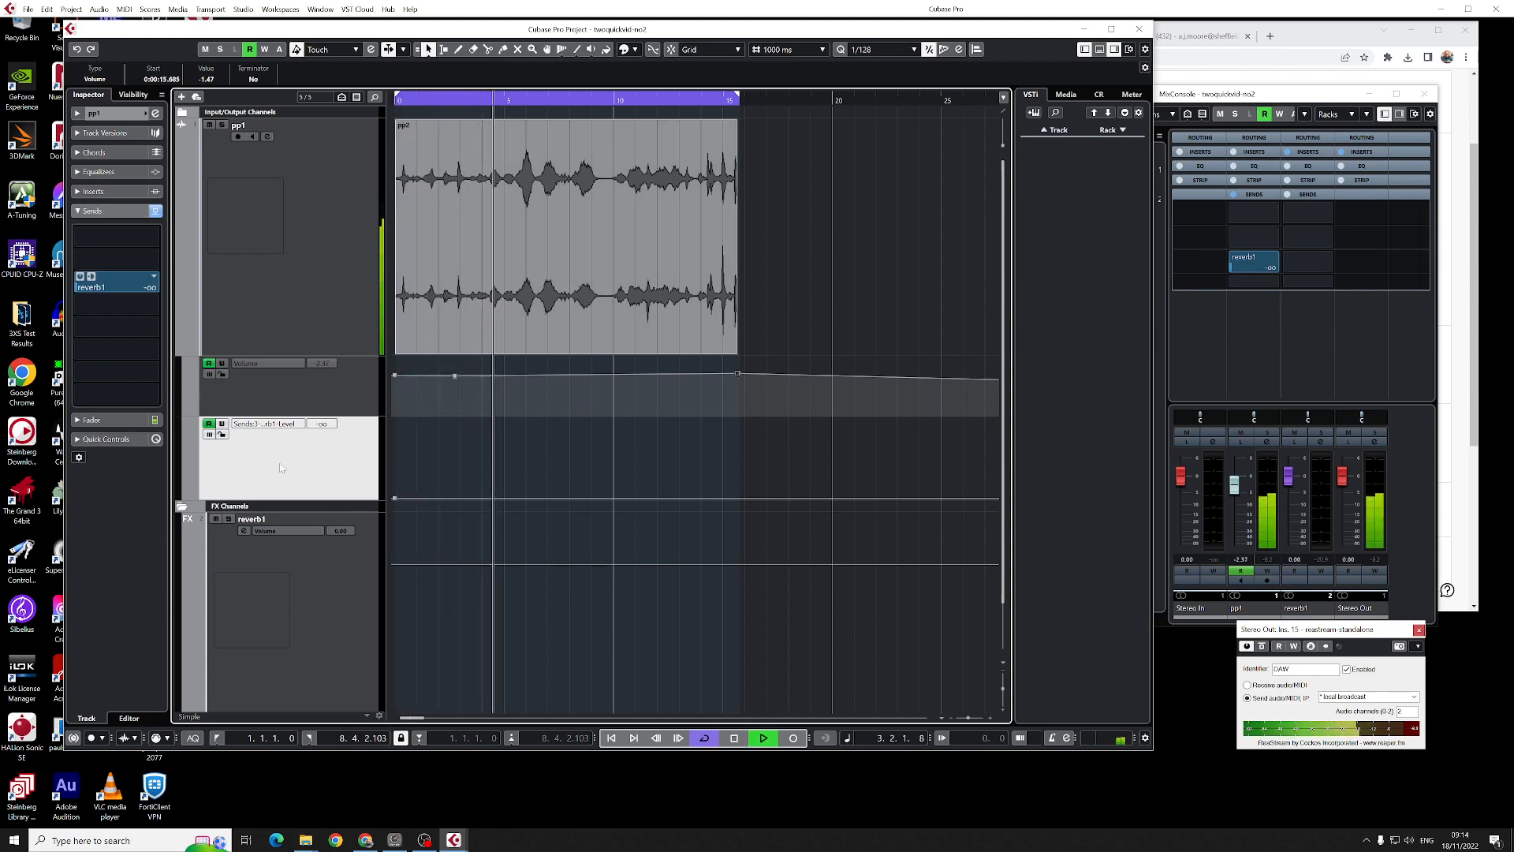
pyautogui.press('space')
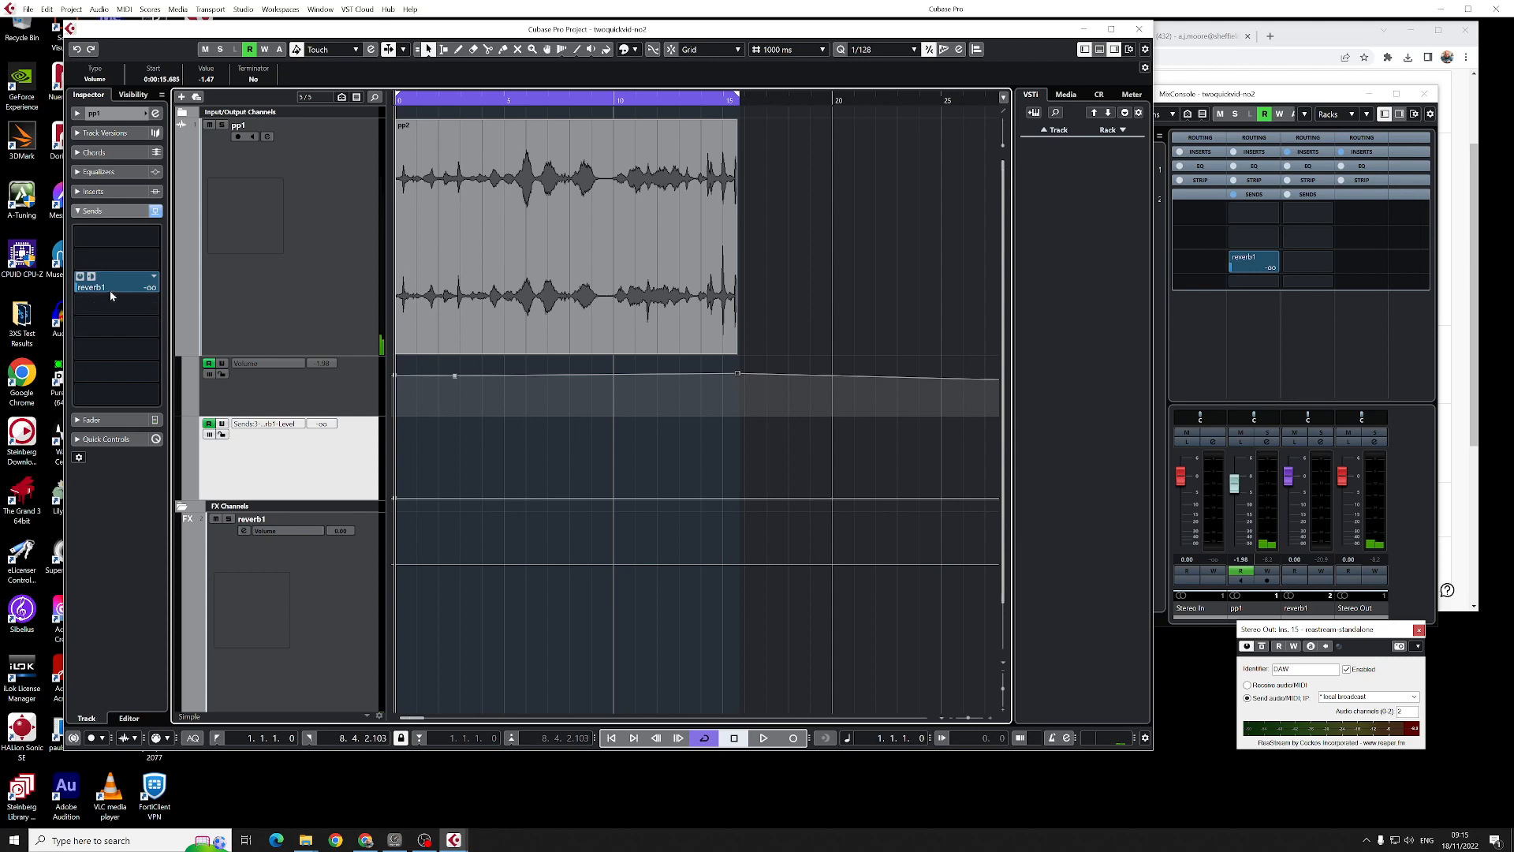
# Step: Toggle the pre/post-fader mode of pp1's reverb1 send and check its routing destinations without changing them
pyautogui.click(92, 276)
pyautogui.click(152, 277)
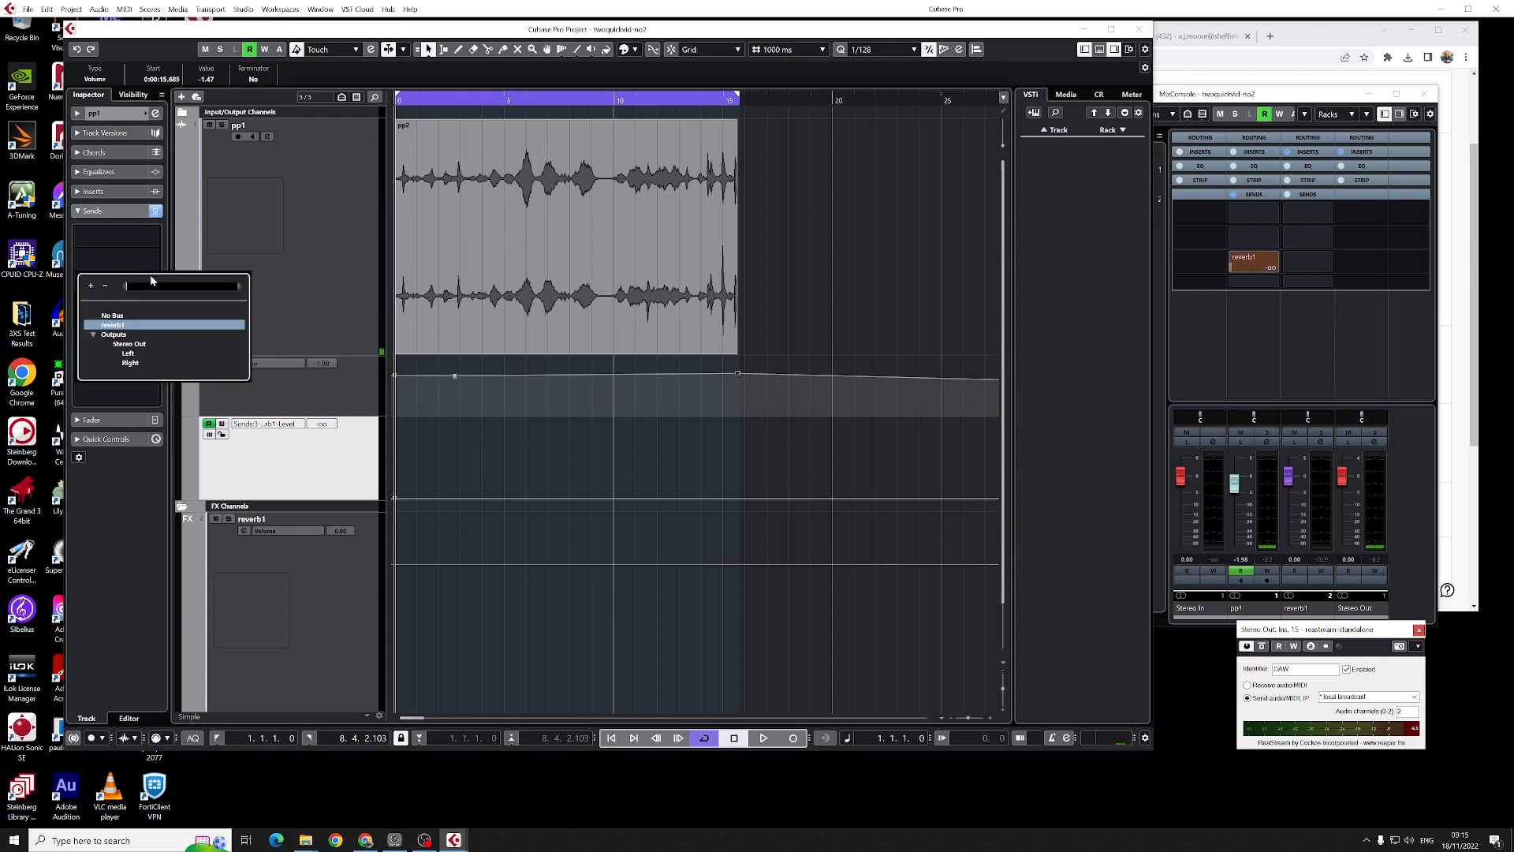
pyautogui.click(211, 473)
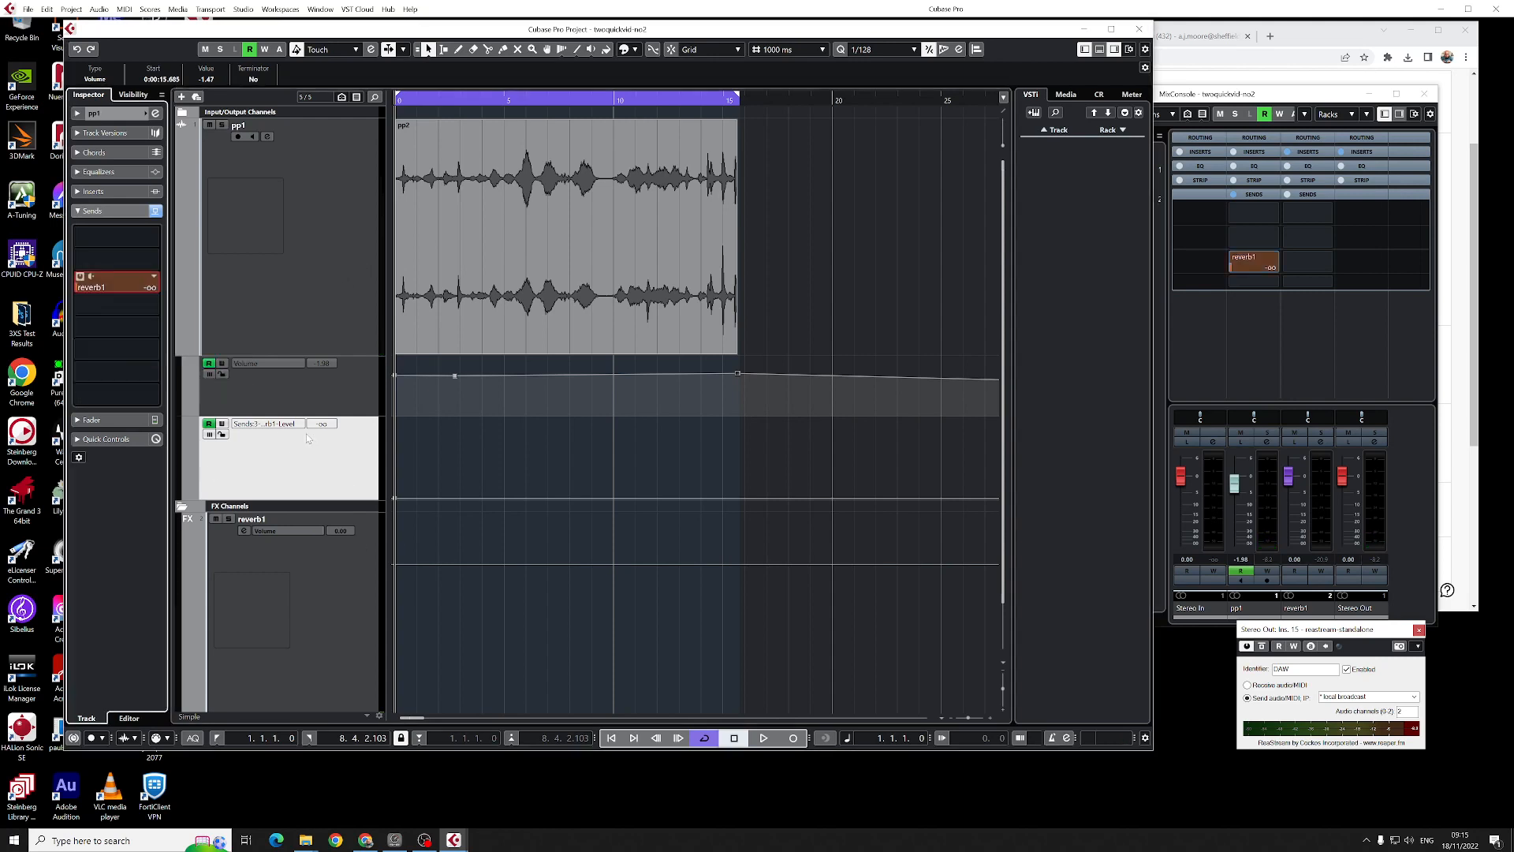
pyautogui.click(154, 278)
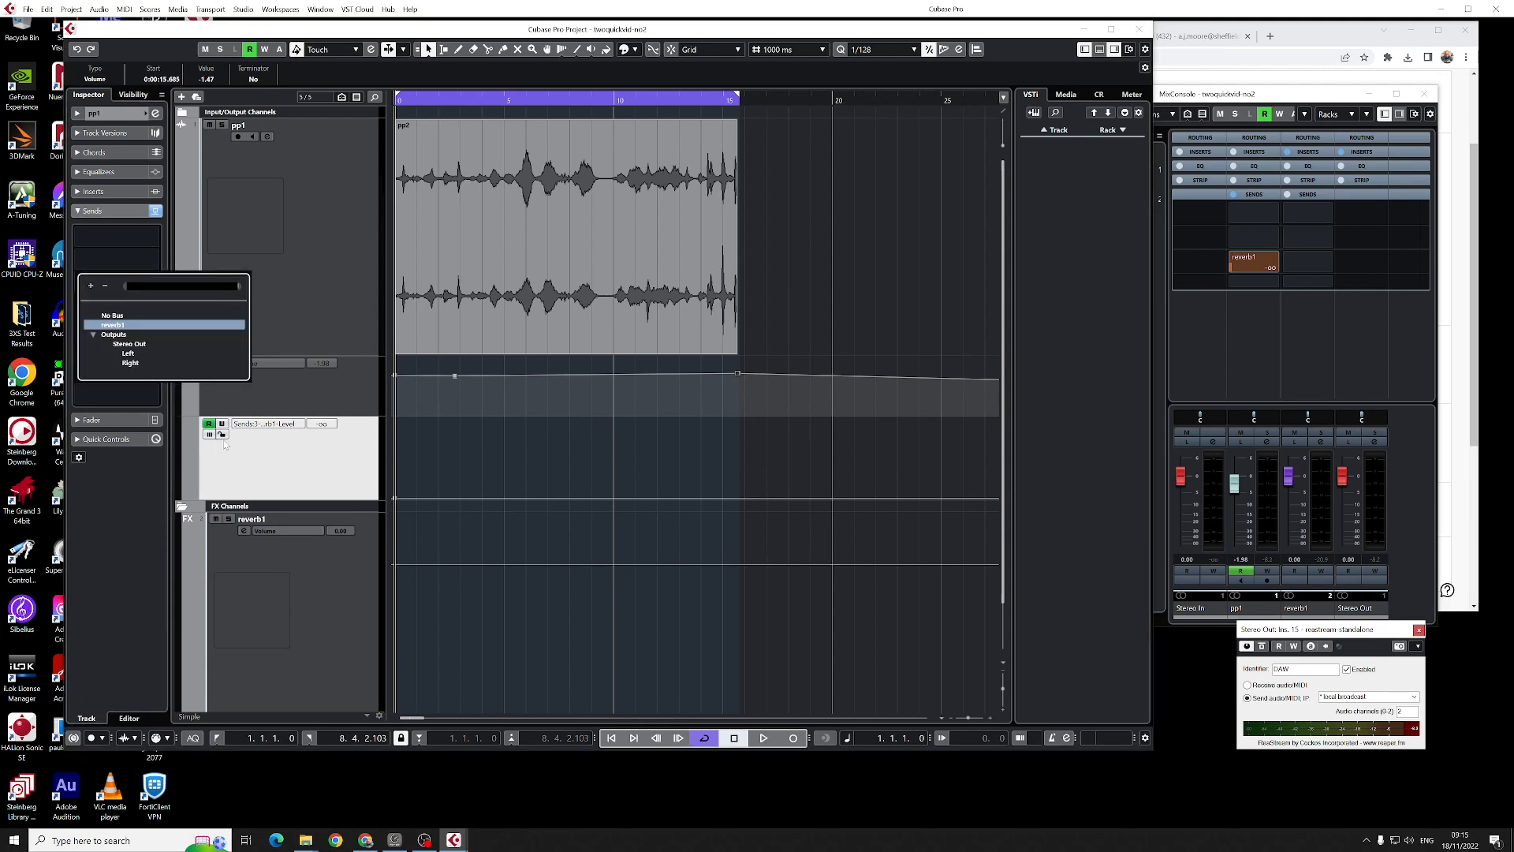
pyautogui.click(338, 471)
# Step: Select the reverb1 FX channel track and show the channels' insert slots in the mixer
pyautogui.rightClick(337, 595)
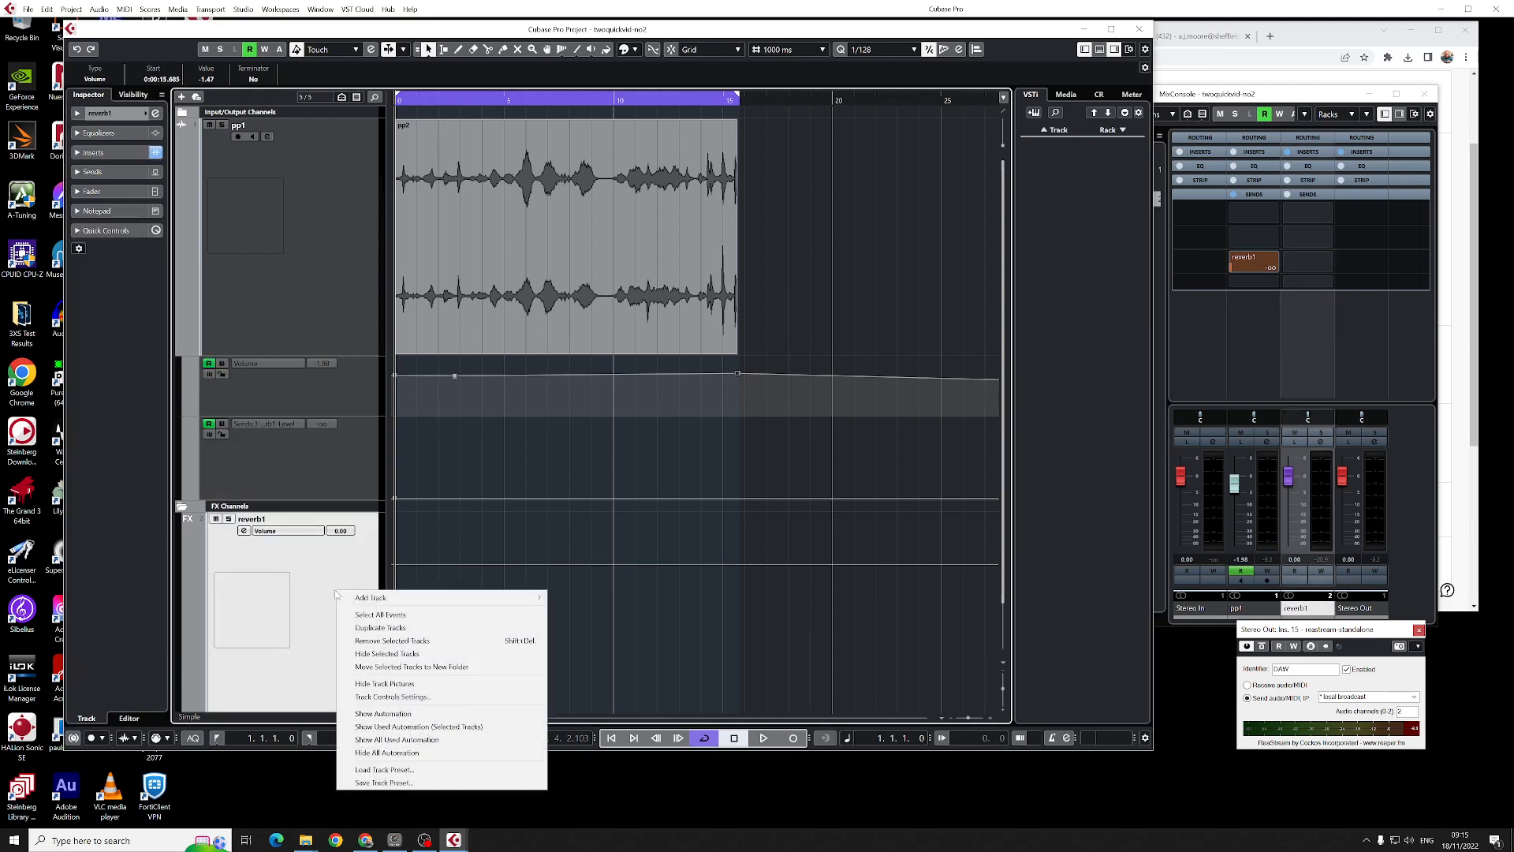
pyautogui.click(324, 581)
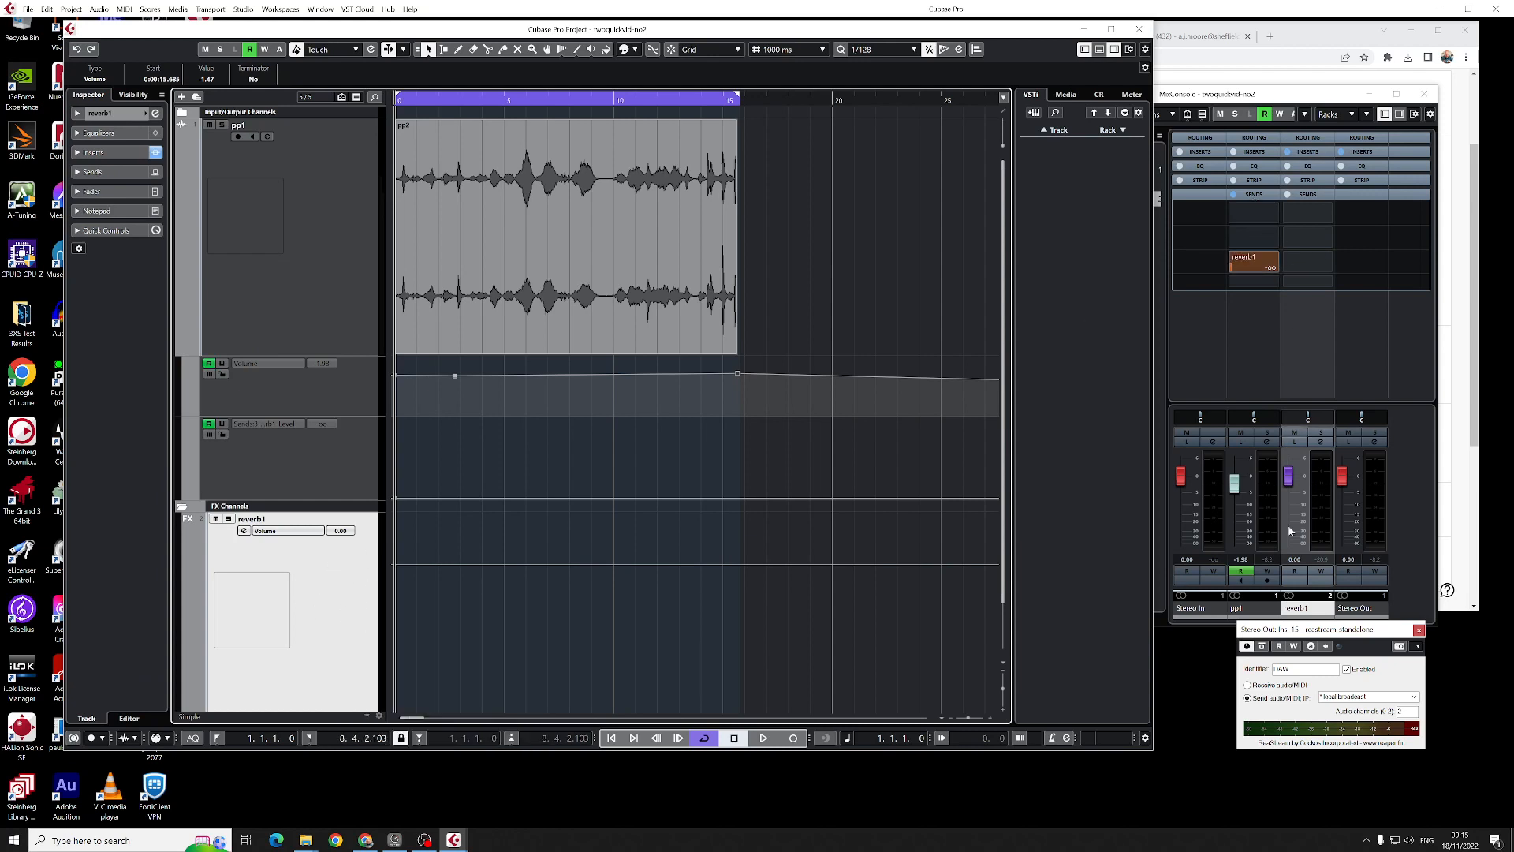
pyautogui.click(1310, 154)
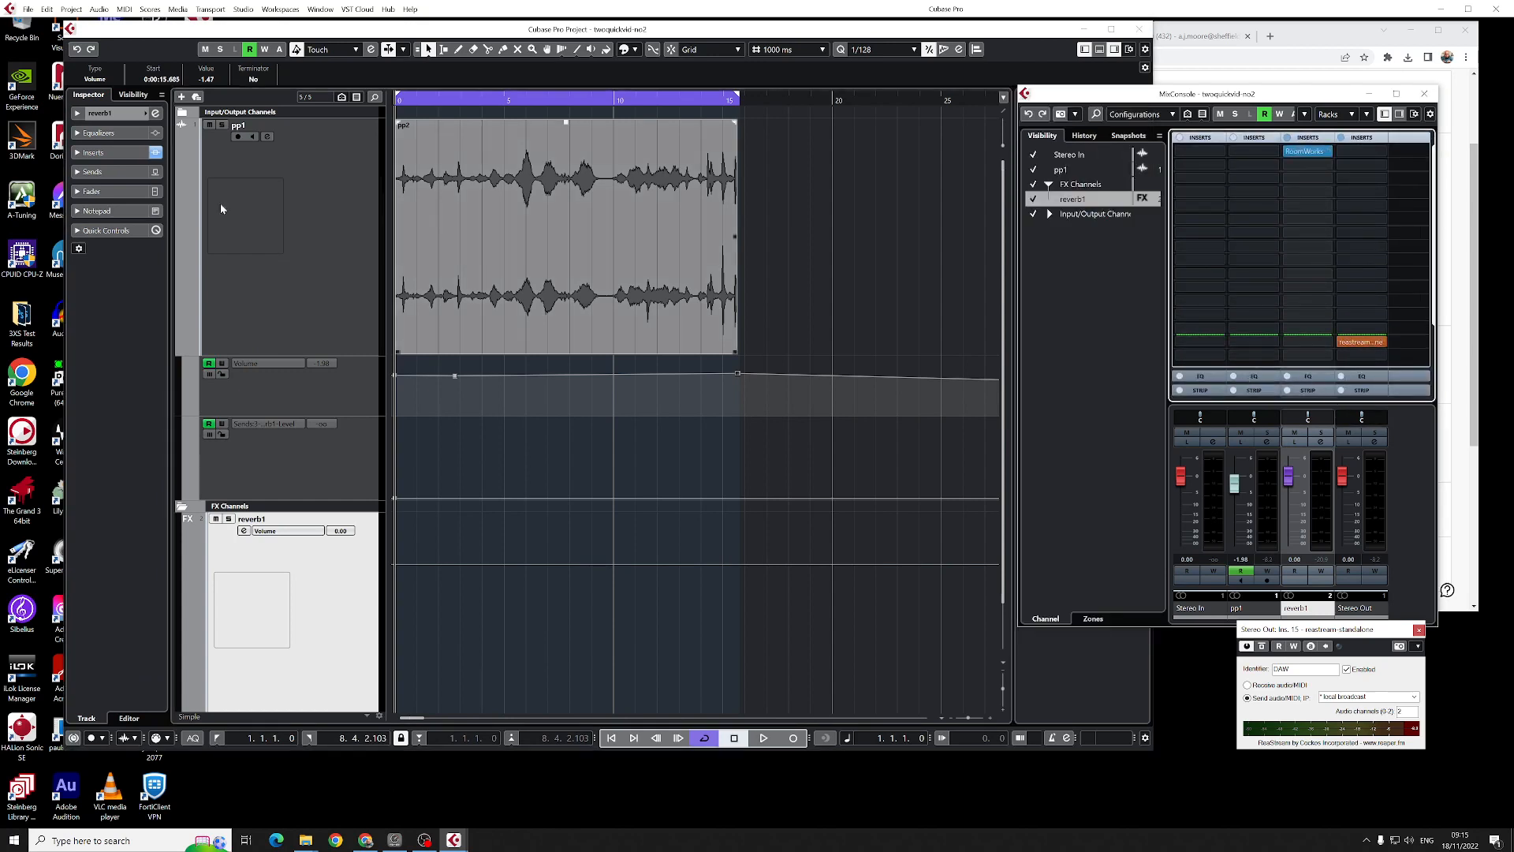
# Step: Show pp1's equalizer, check the filter types of bands 4 and 3, and add a band 3 point at about 1841 Hz, 0.0 dB
pyautogui.click(387, 292)
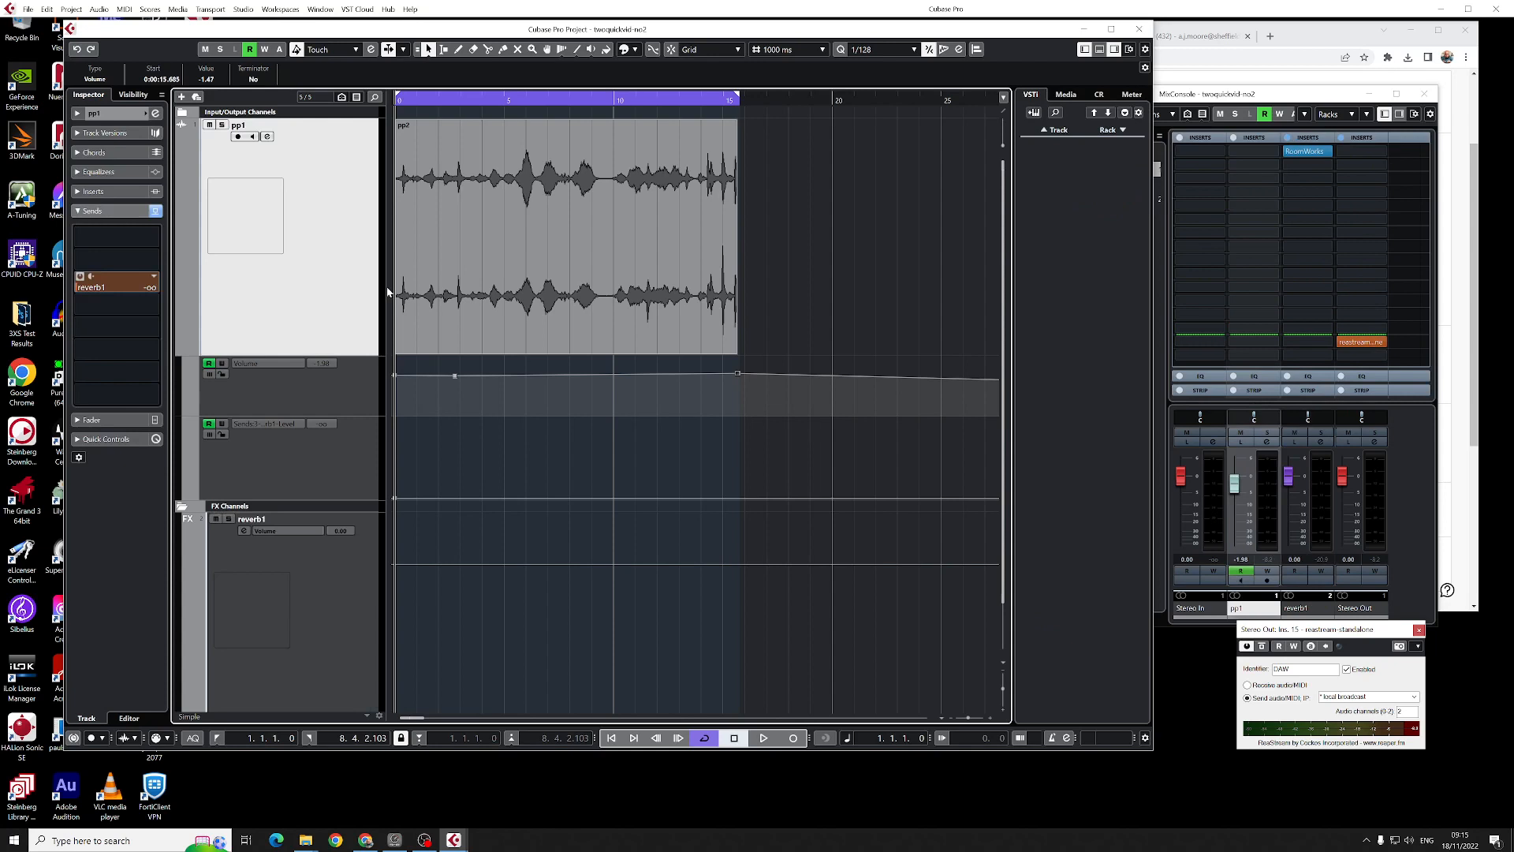
pyautogui.click(110, 171)
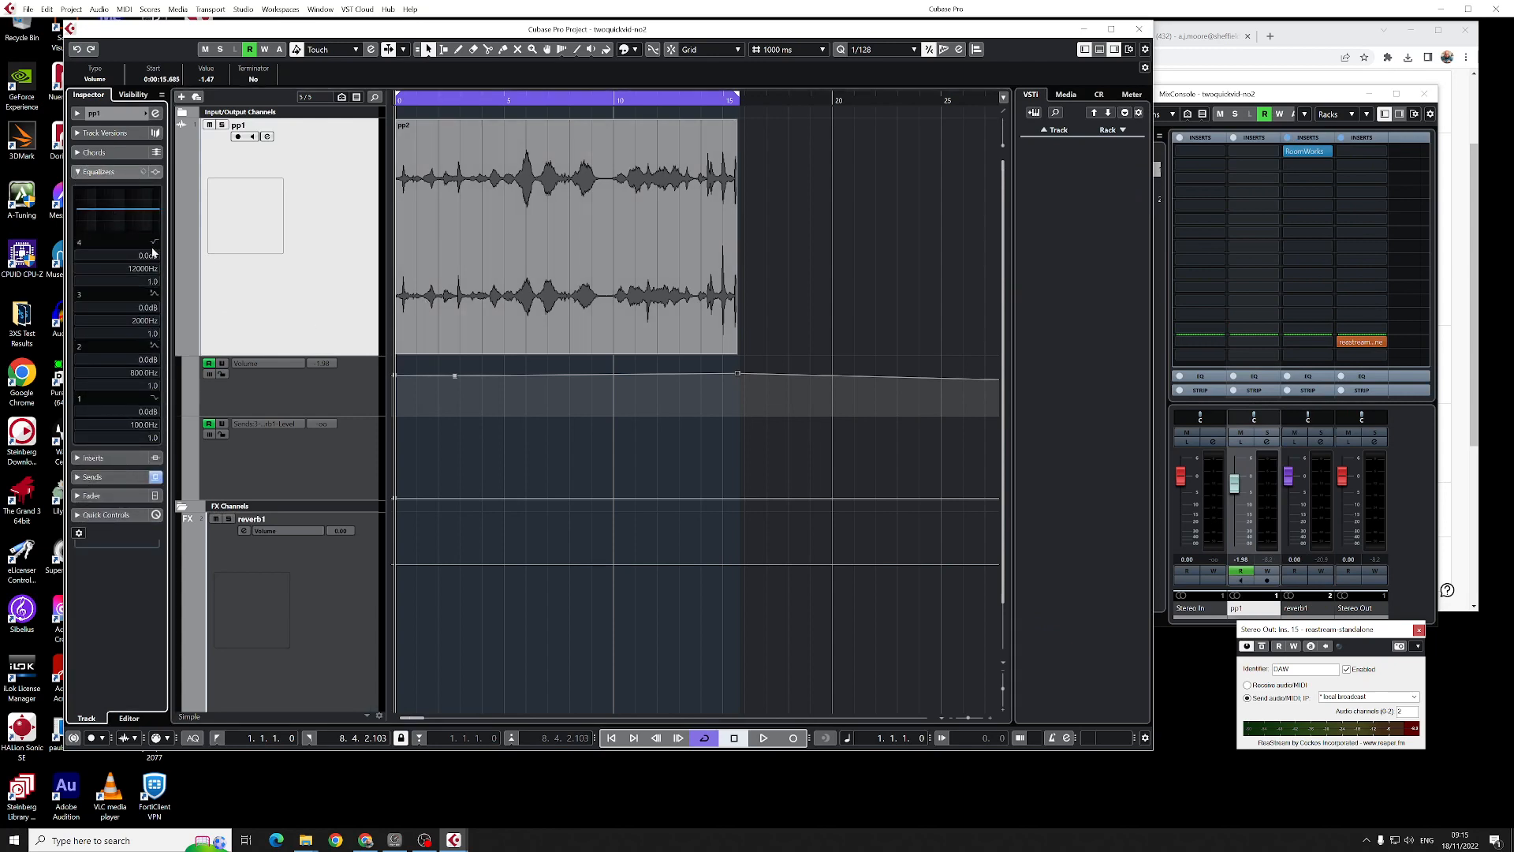
pyautogui.click(154, 243)
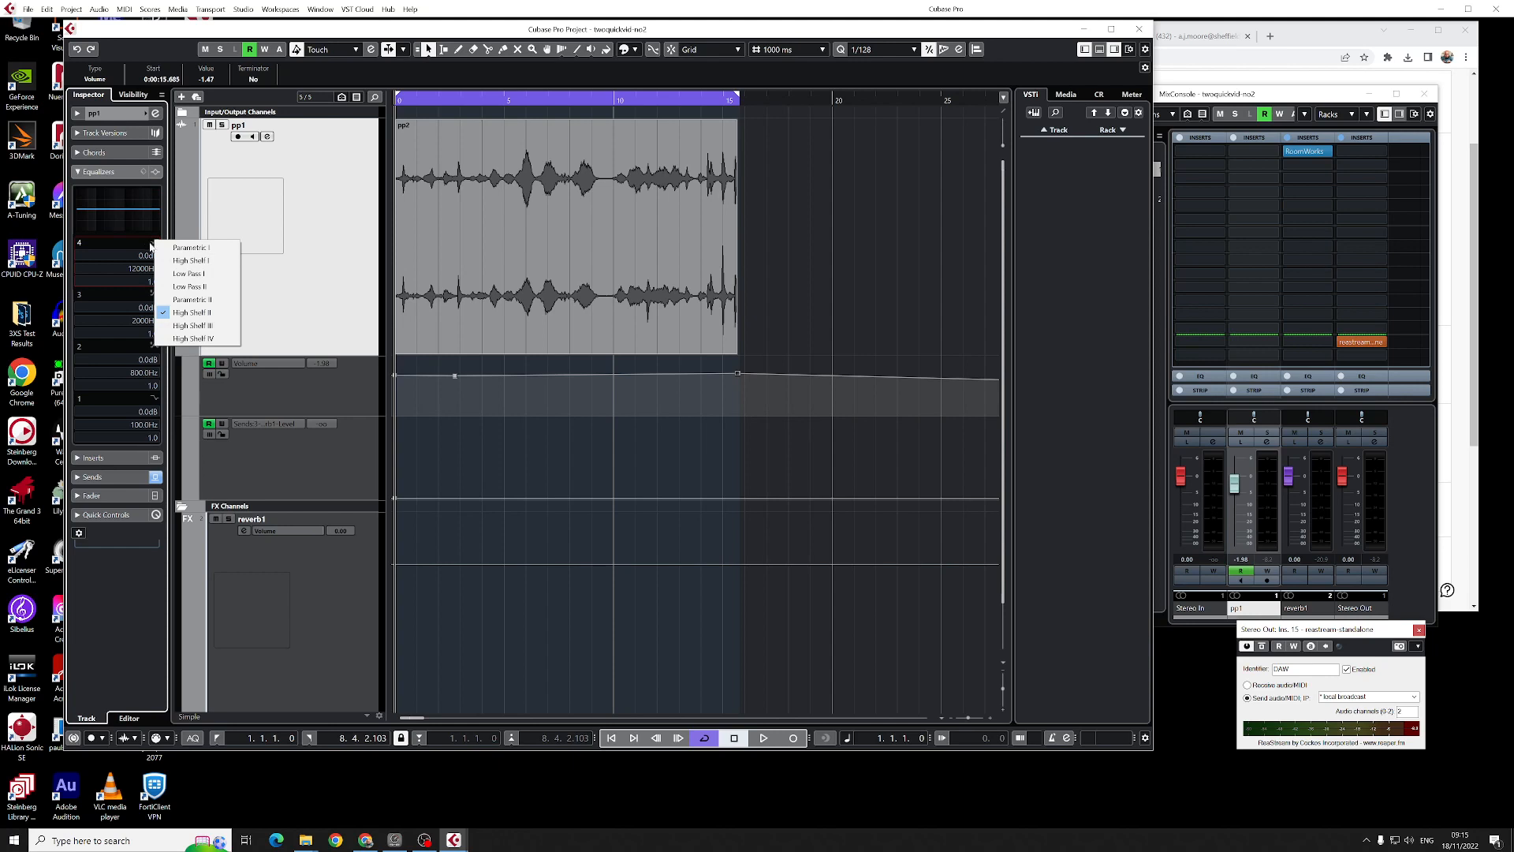
pyautogui.click(333, 306)
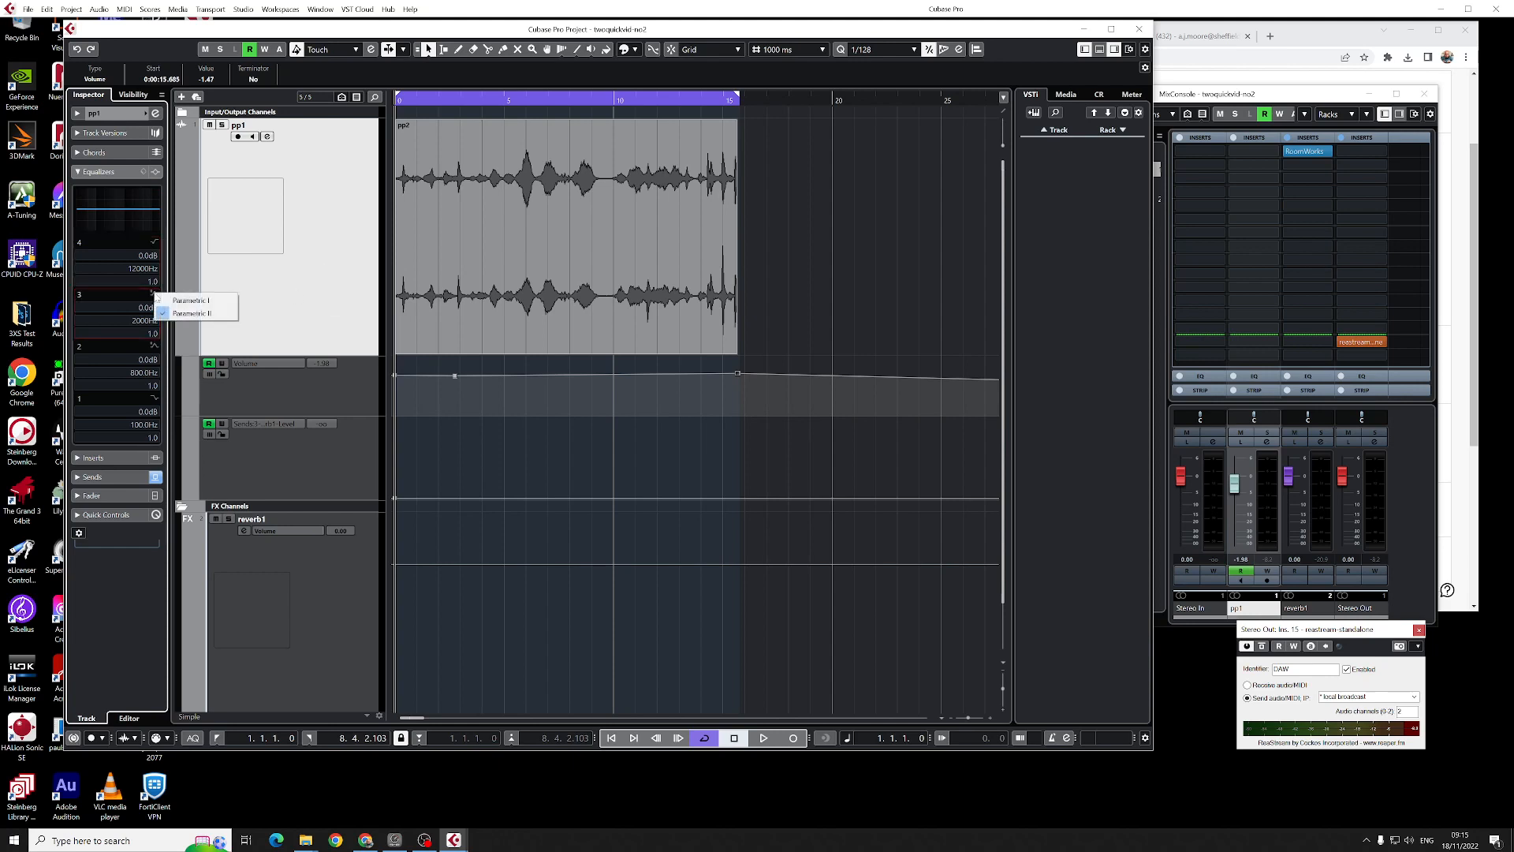
pyautogui.click(155, 294)
pyautogui.click(121, 213)
pyautogui.moveTo(120, 218)
pyautogui.mouseDown()
pyautogui.moveTo(120, 202)
pyautogui.moveTo(133, 213)
pyautogui.mouseUp()
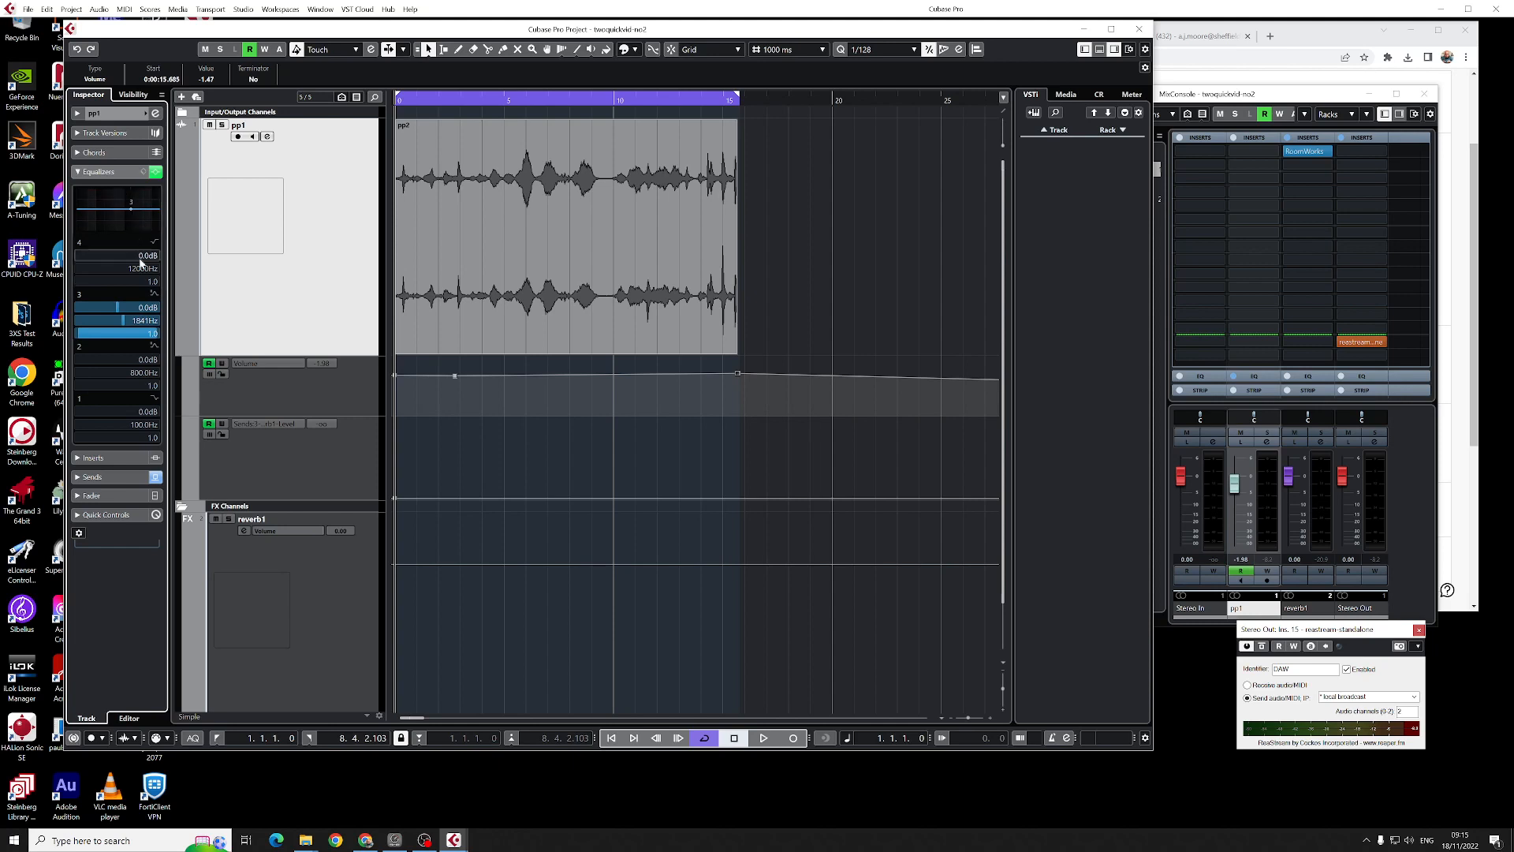
# Step: Activate pp1's EQ band 1 as a low-frequency cut of about -22.0 dB at 42.1 Hz with Q 1.0
pyautogui.click(155, 400)
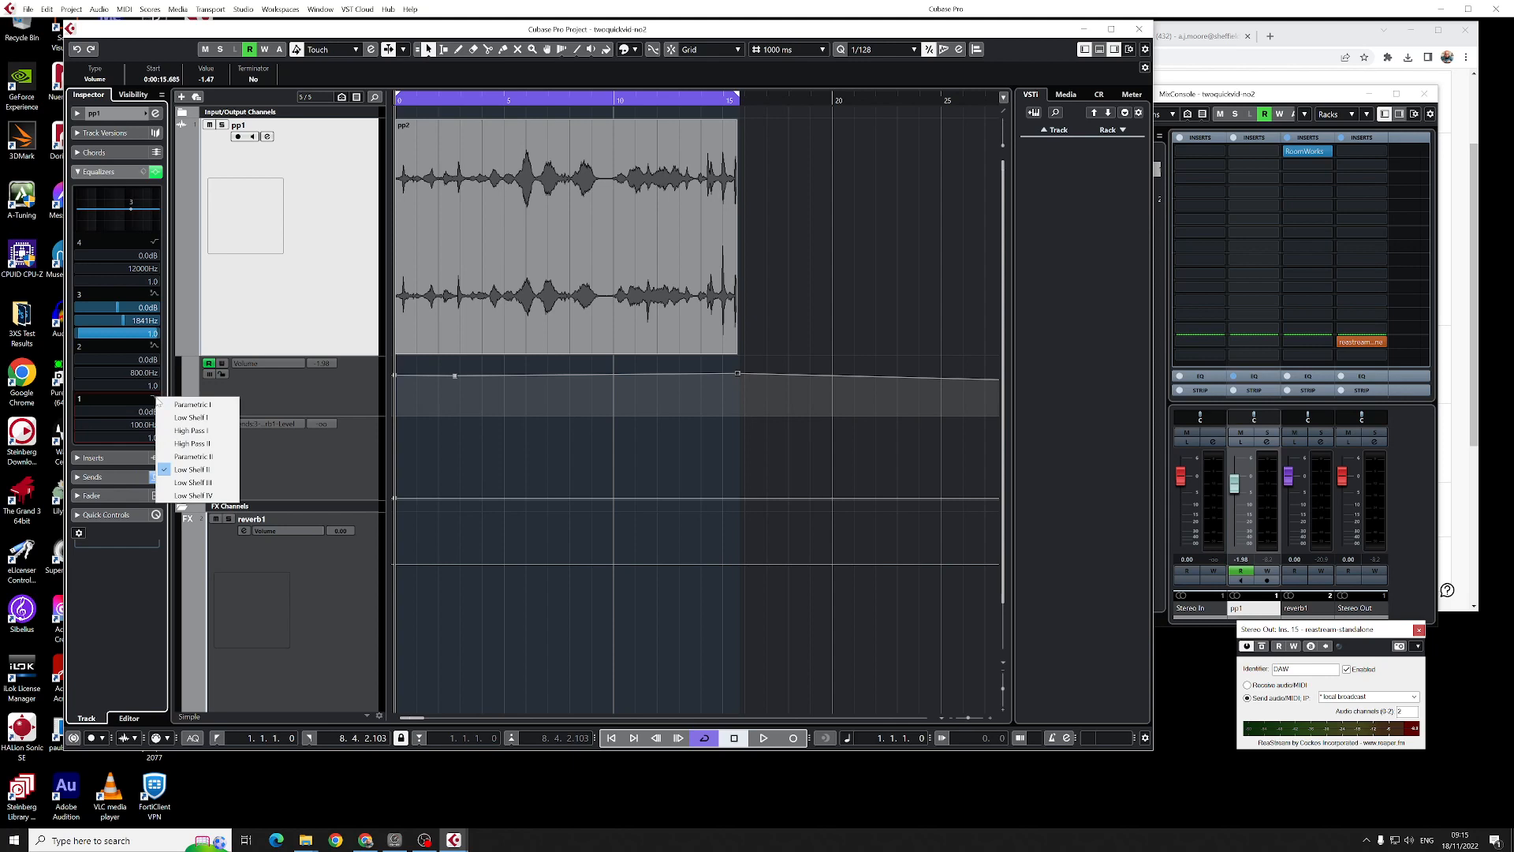
pyautogui.click(99, 209)
pyautogui.moveTo(89, 210); pyautogui.dragTo(93, 214)
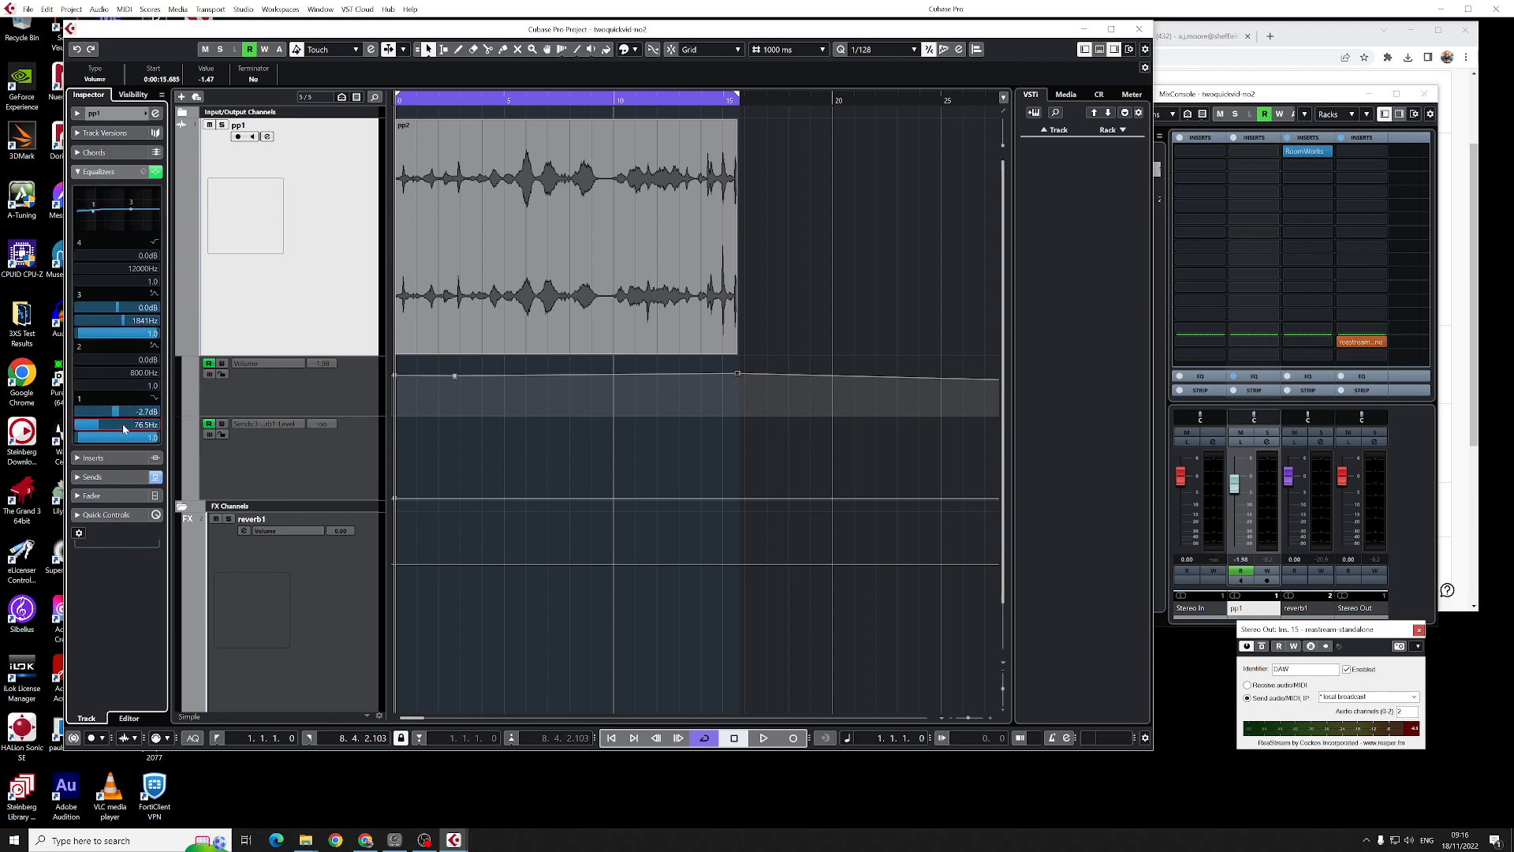
pyautogui.moveTo(126, 425)
pyautogui.mouseDown()
pyautogui.moveTo(105, 424)
pyautogui.moveTo(152, 427)
pyautogui.moveTo(94, 408)
pyautogui.moveTo(116, 406)
pyautogui.moveTo(99, 406)
pyautogui.moveTo(146, 440)
pyautogui.mouseUp()
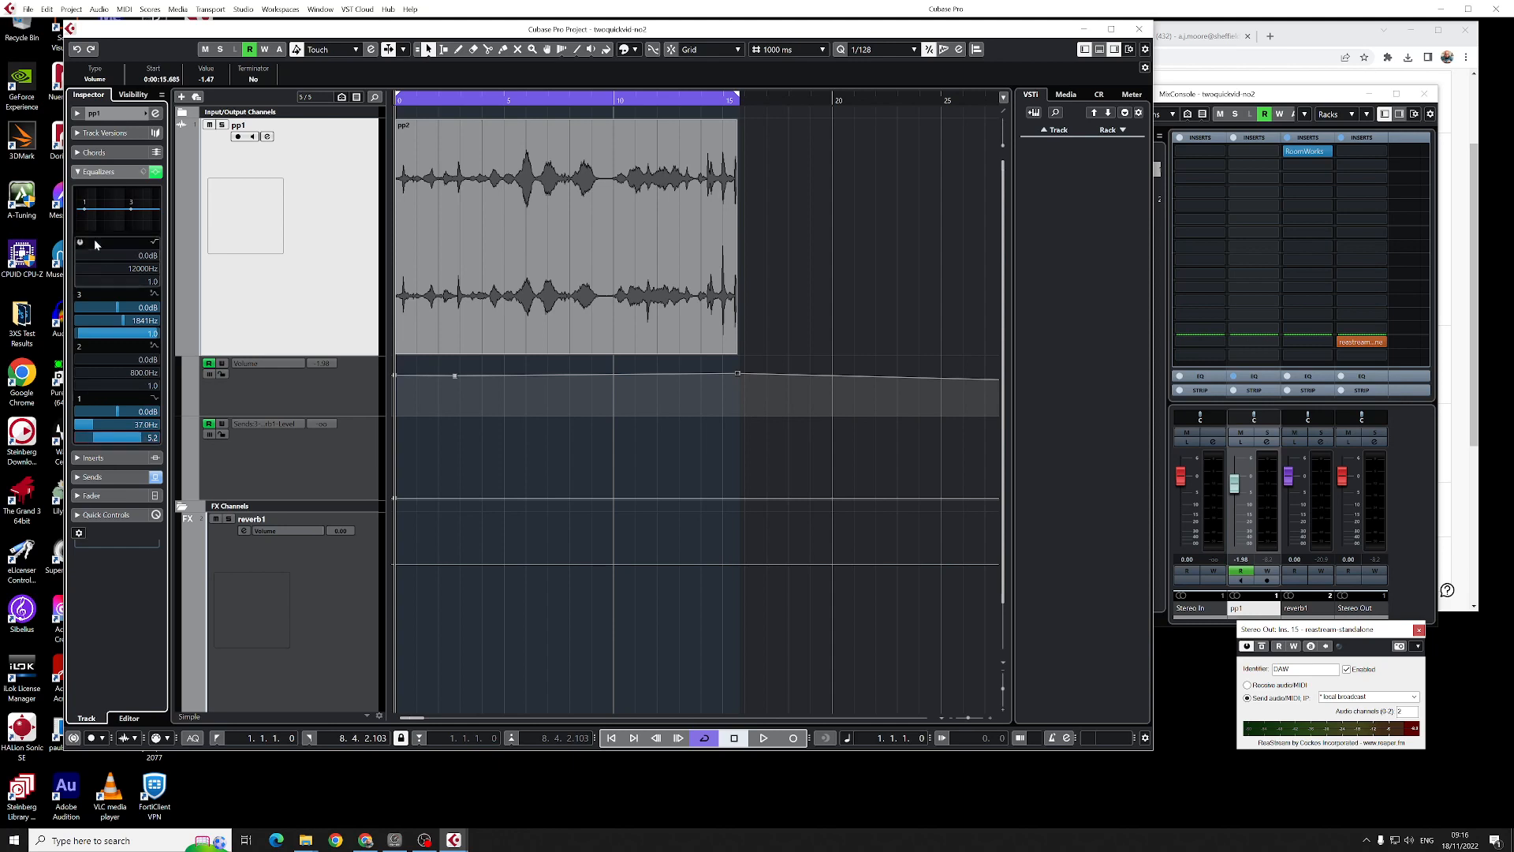
pyautogui.moveTo(85, 209); pyautogui.dragTo(86, 229)
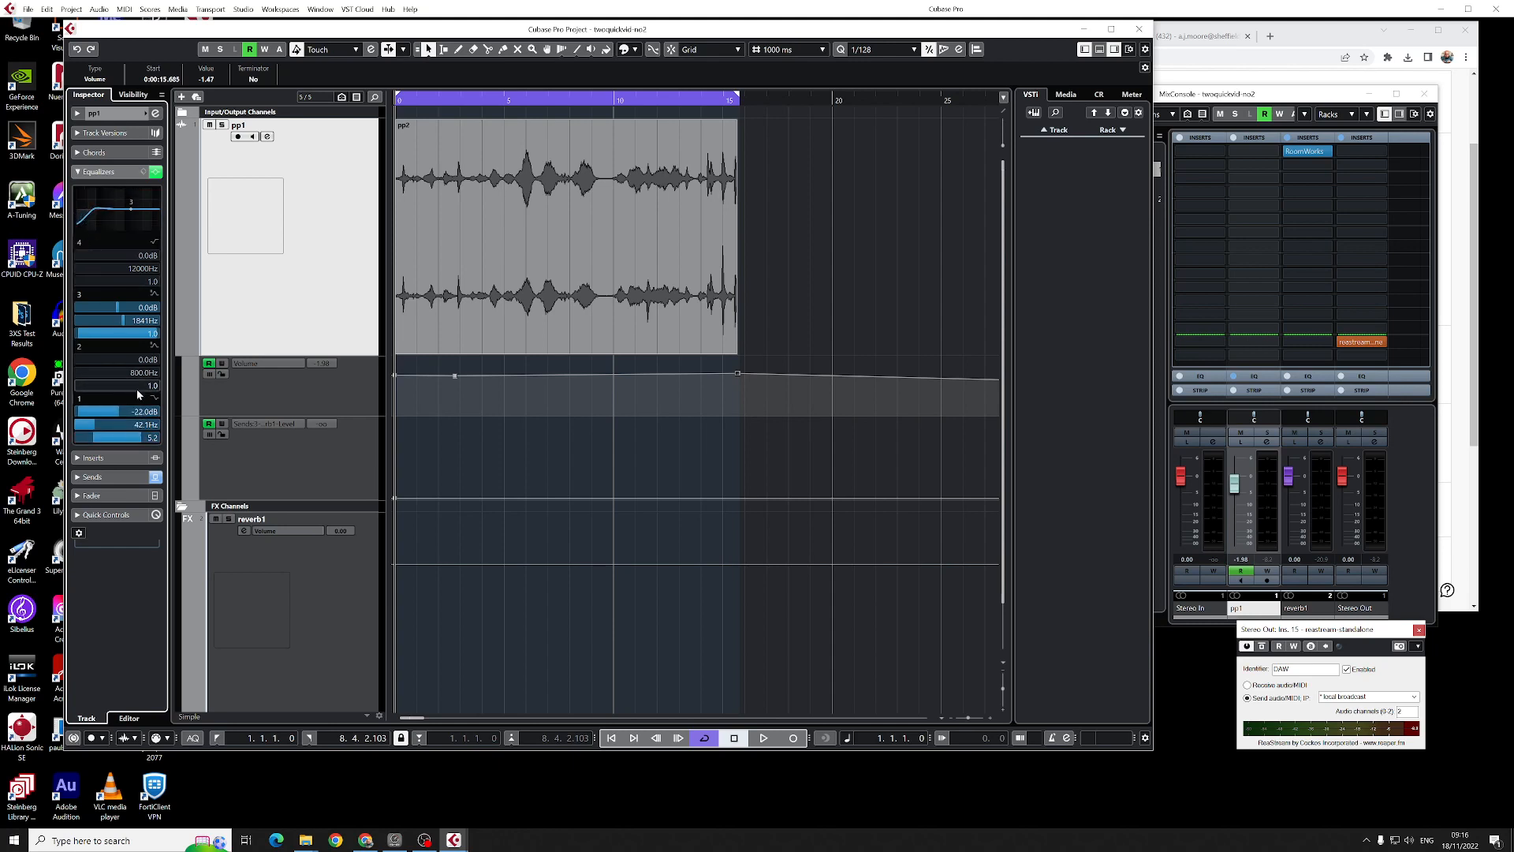
pyautogui.moveTo(119, 439); pyautogui.dragTo(79, 438)
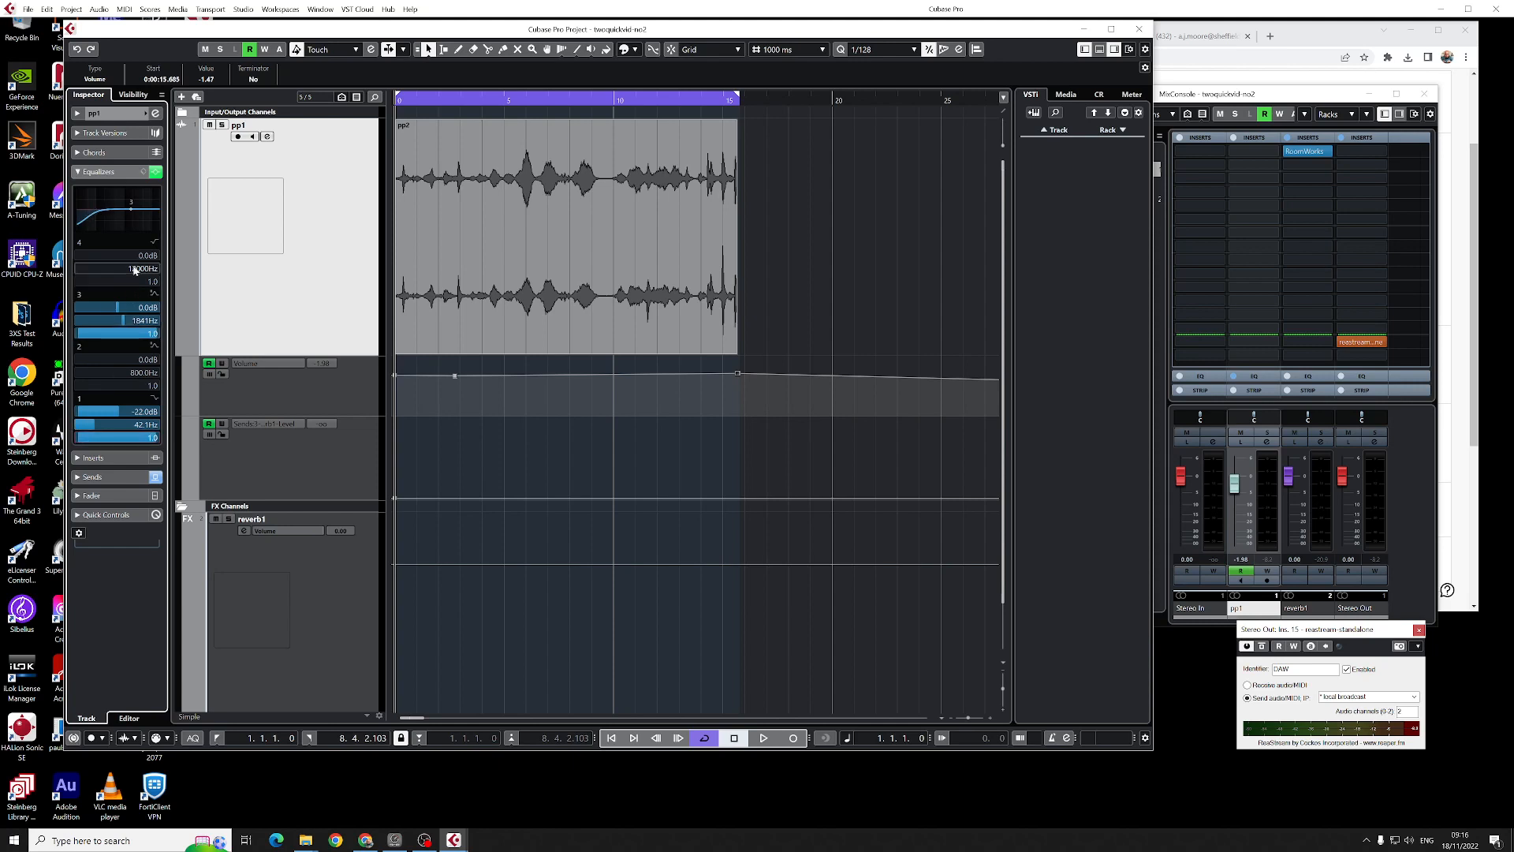
# Step: Set EQ band 3 to 6.0 dB at 661.4 Hz and band 1 to 0.7 dB with Q 10.5, adding points for bands 2 and 4
pyautogui.moveTo(133, 211); pyautogui.dragTo(122, 206)
pyautogui.moveTo(93, 439); pyautogui.dragTo(187, 444)
pyautogui.moveTo(91, 413); pyautogui.dragTo(145, 419)
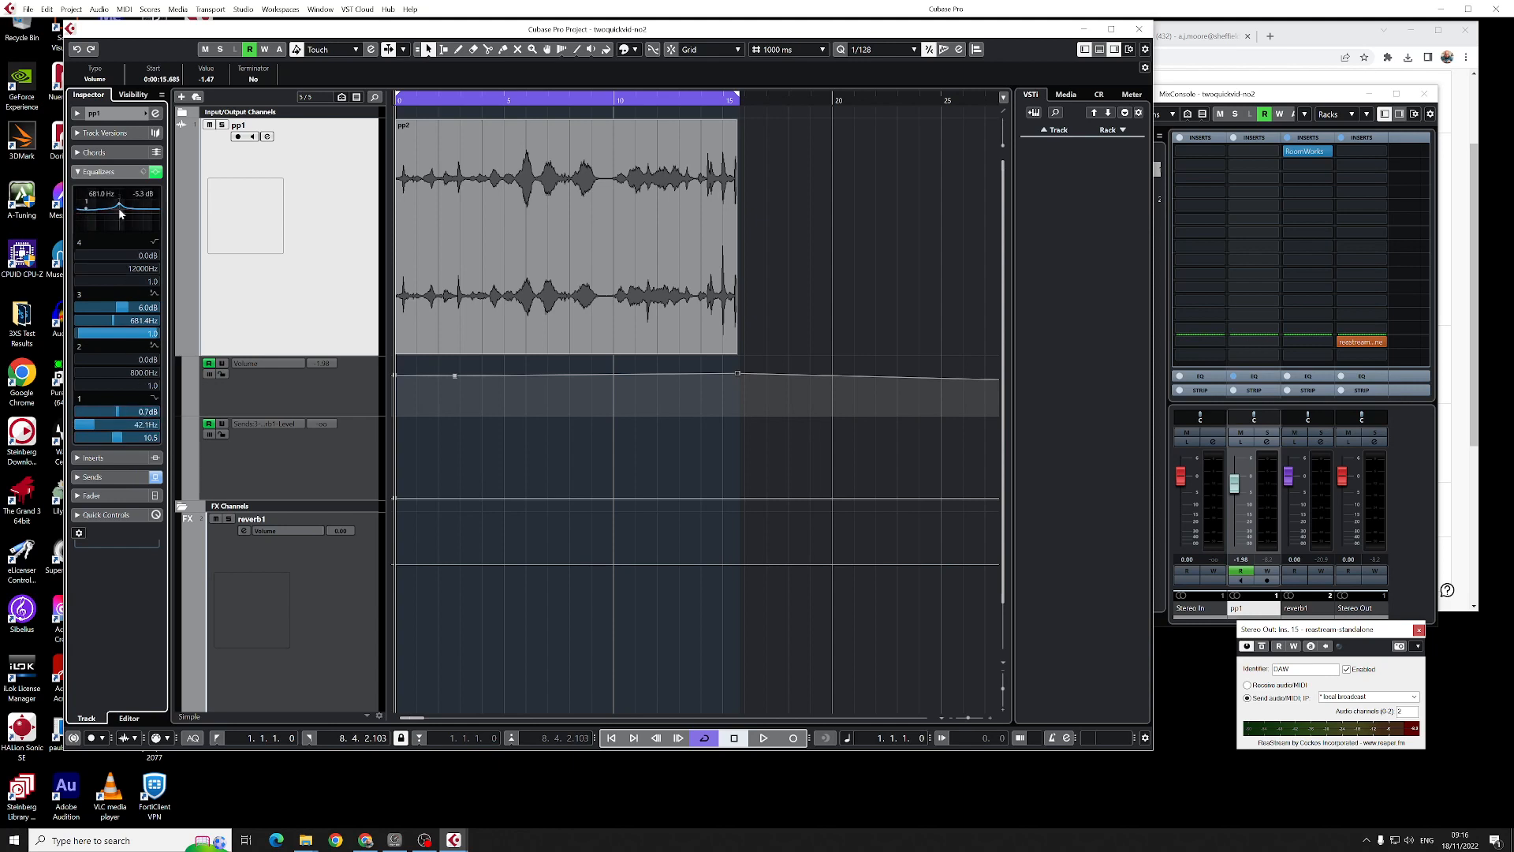
pyautogui.moveTo(120, 207); pyautogui.dragTo(126, 211)
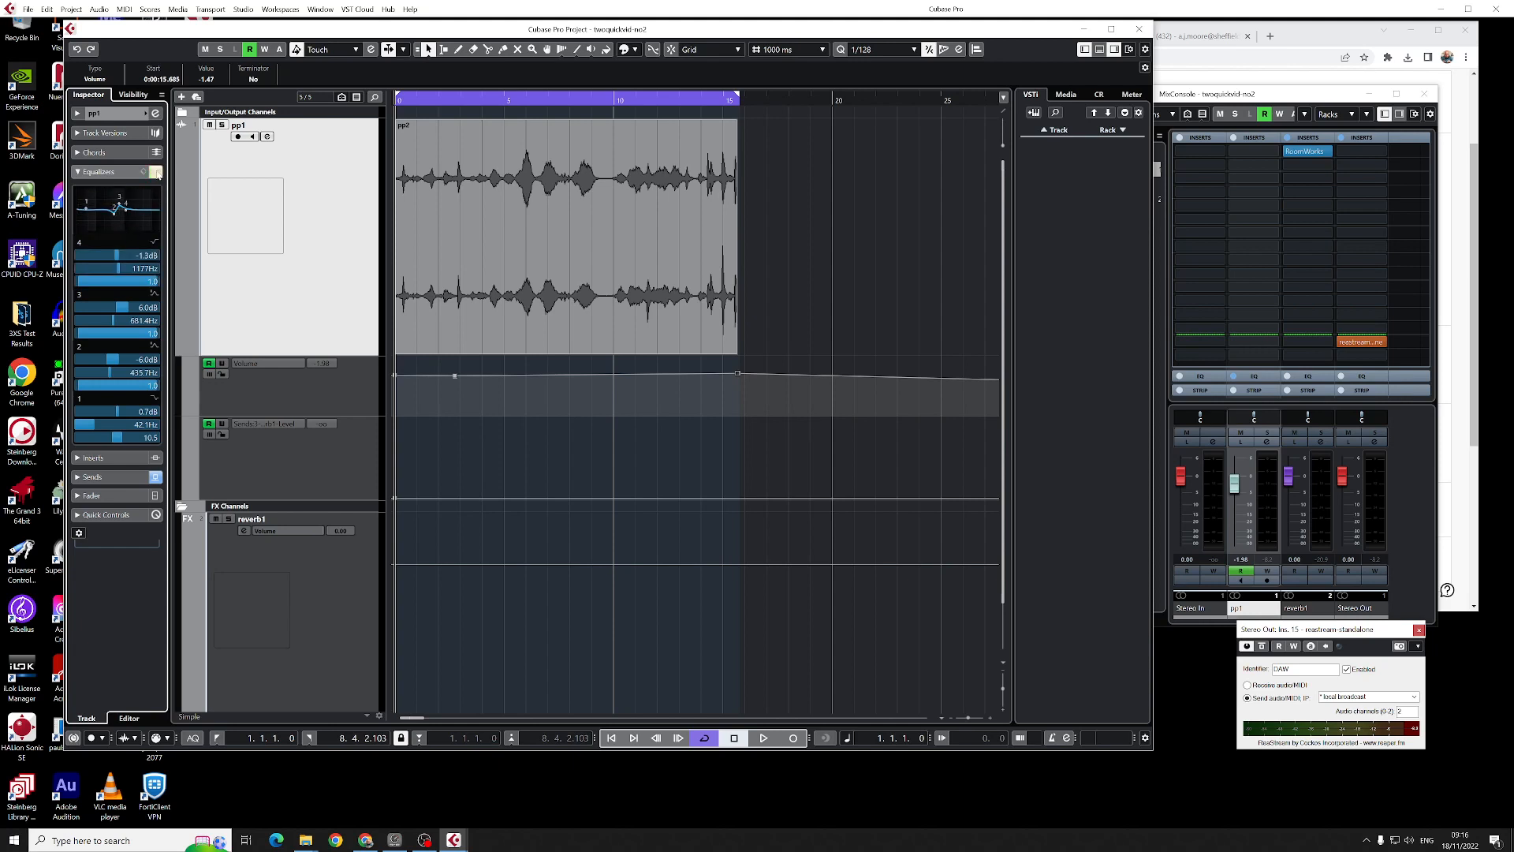
# Step: Bypass pp1's EQ and reshape its curve in the mixer, with band 2 at 9.4 dB, 455.8 Hz and band 3 at -0.7 dB, 581.4 Hz
pyautogui.click(155, 173)
pyautogui.click(1206, 93)
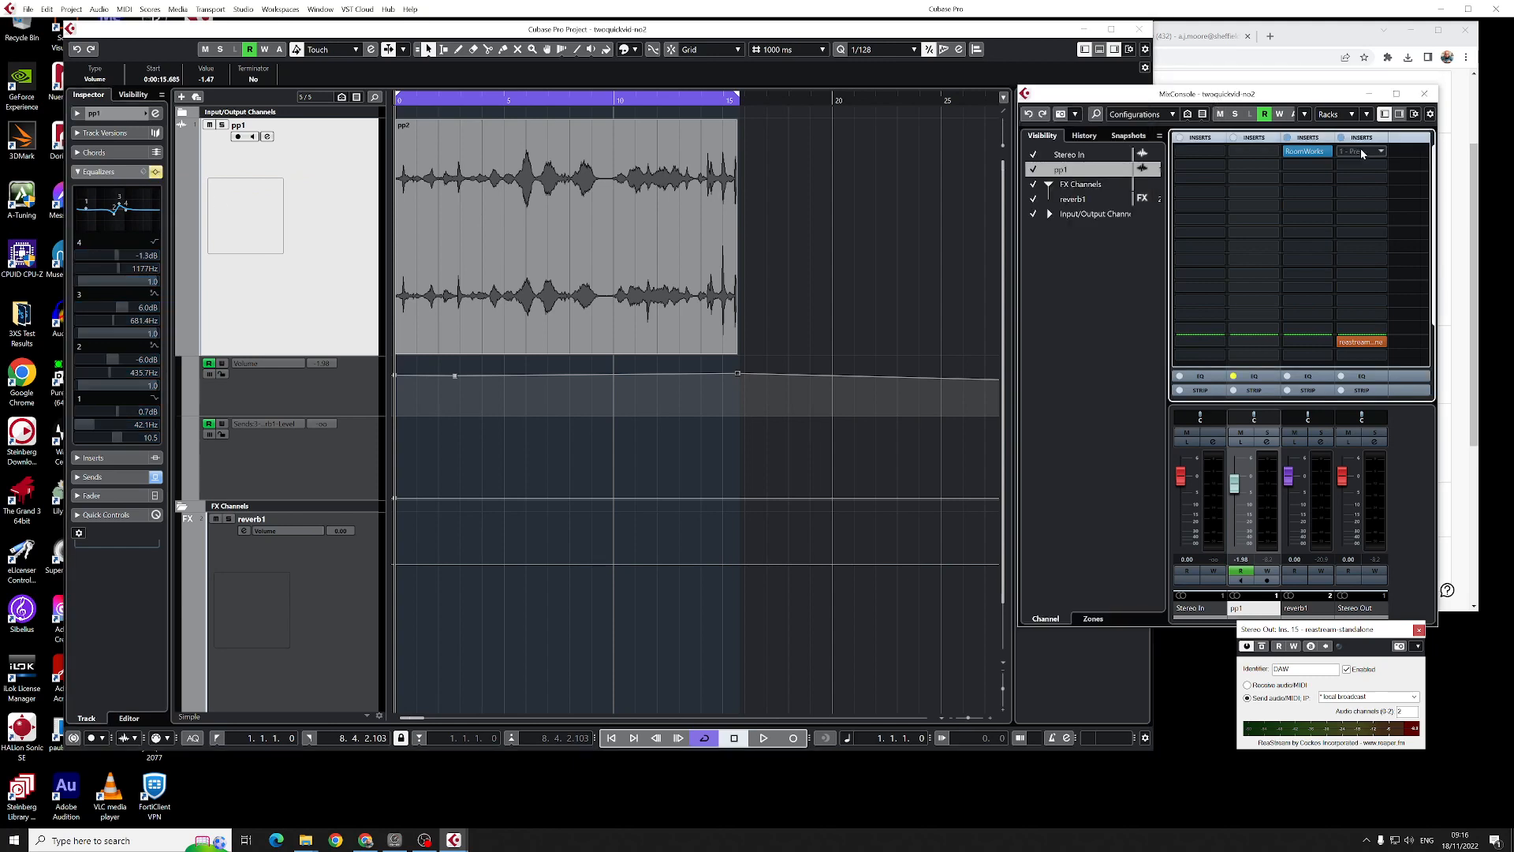
pyautogui.click(1244, 375)
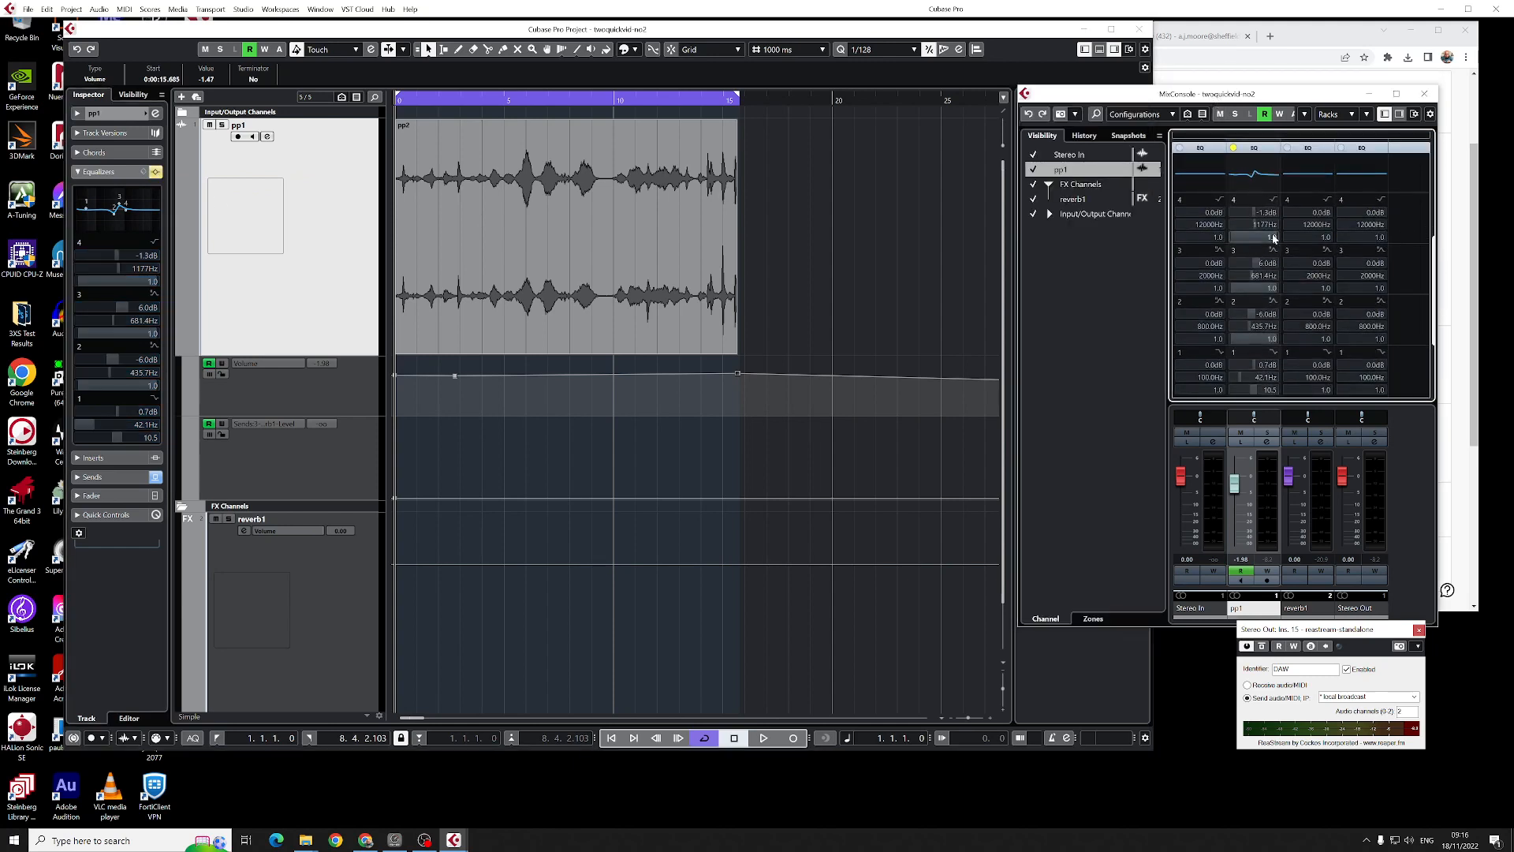
pyautogui.moveTo(1252, 172)
pyautogui.moveTo(1258, 159)
pyautogui.mouseDown()
pyautogui.moveTo(1247, 175)
pyautogui.moveTo(1247, 148)
pyautogui.mouseUp()
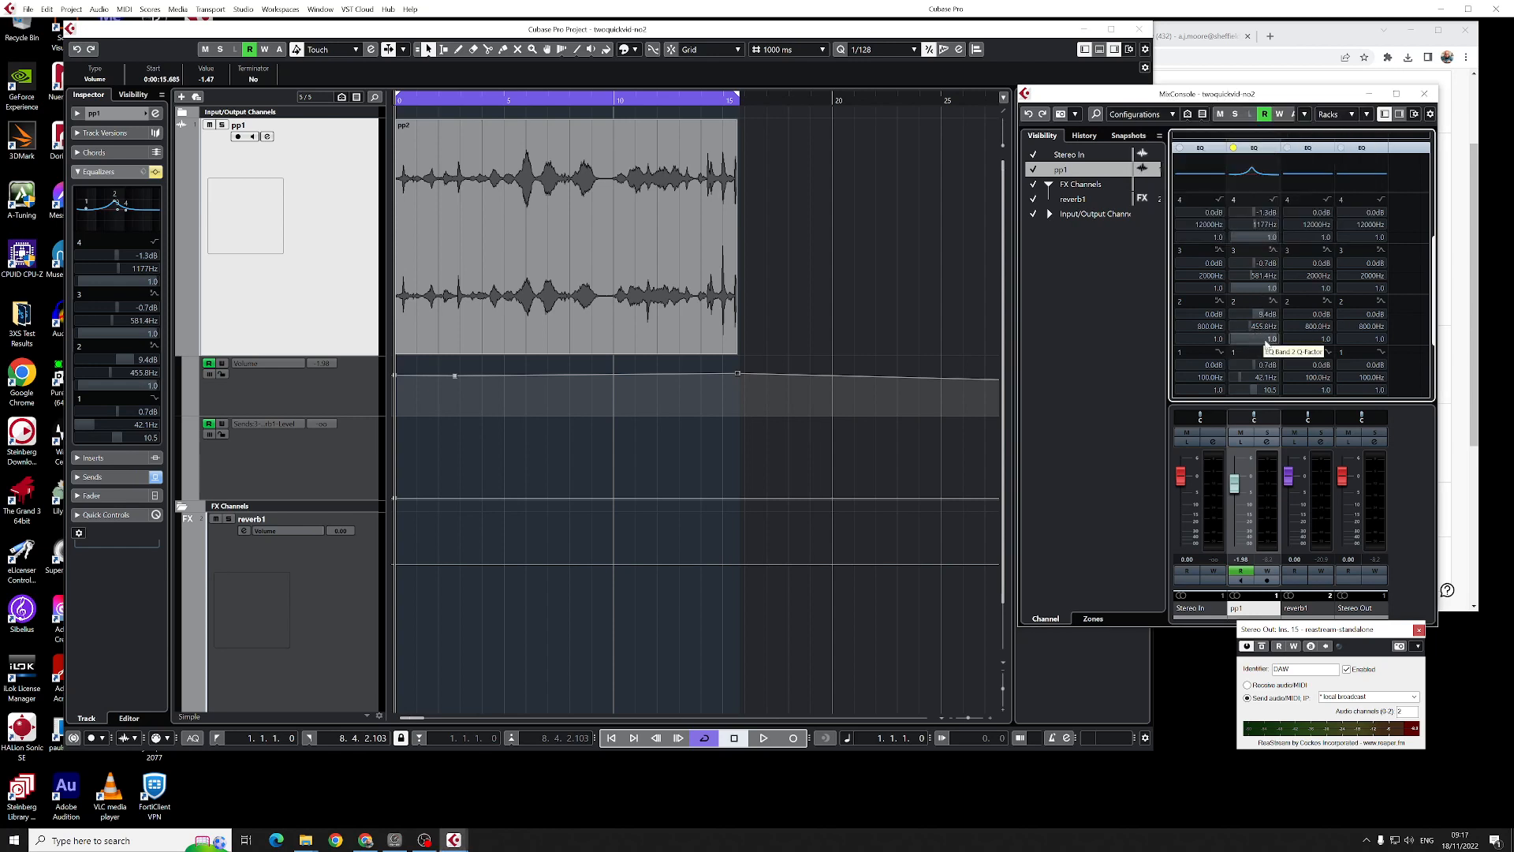
# Step: Narrow pp1's EQ band 2 to a Q factor of 6.3 and take the EQ out of bypass
pyautogui.moveTo(1251, 340); pyautogui.dragTo(1284, 345)
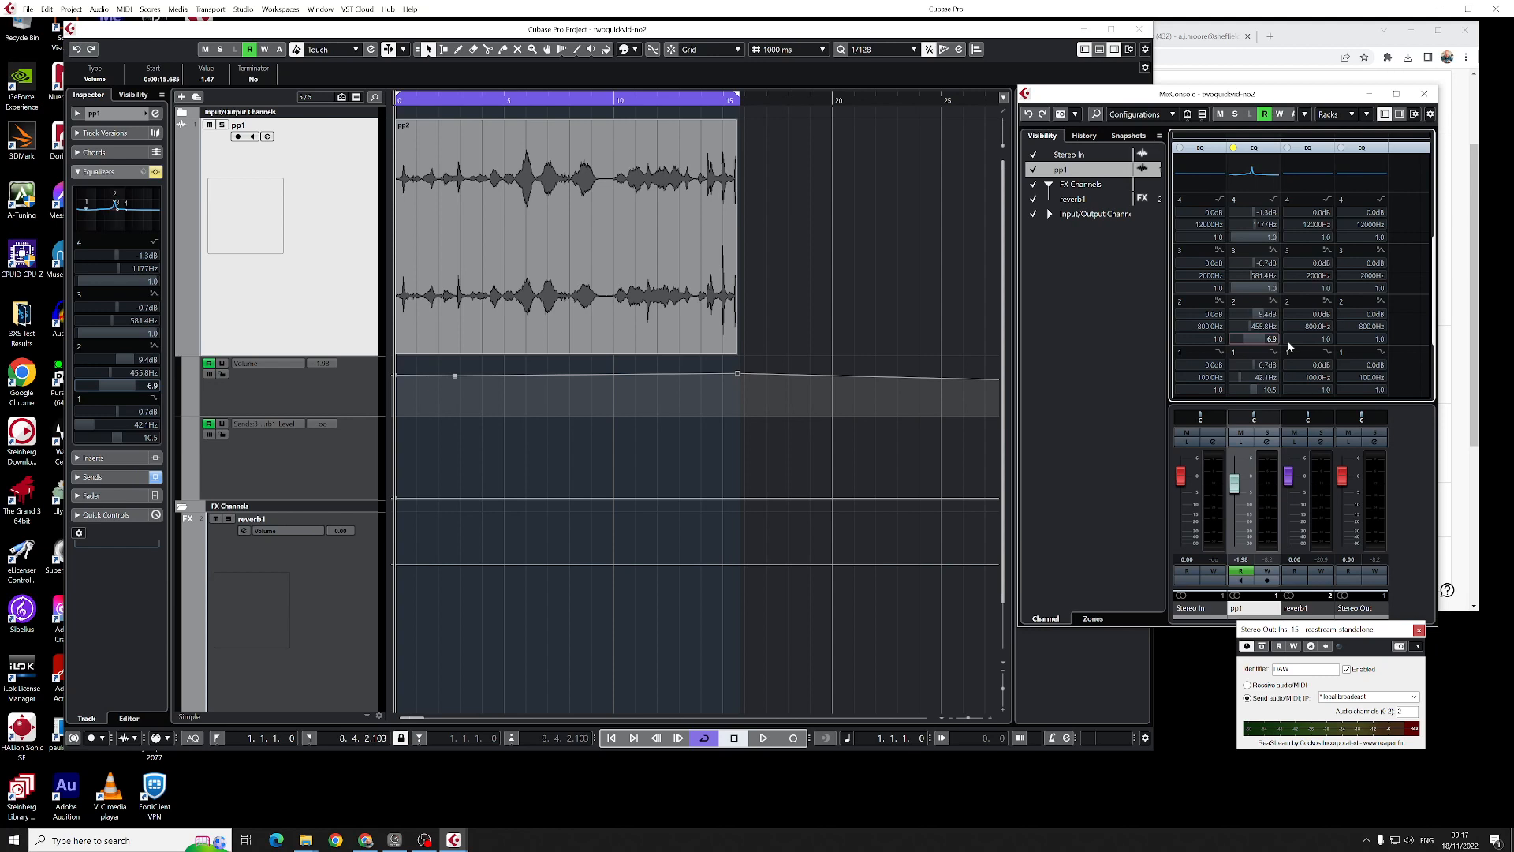
pyautogui.moveTo(1286, 346)
pyautogui.mouseDown()
pyautogui.moveTo(1264, 313)
pyautogui.moveTo(1260, 338)
pyautogui.mouseUp()
pyautogui.moveTo(1256, 344)
pyautogui.mouseDown()
pyautogui.moveTo(1241, 346)
pyautogui.moveTo(1255, 339)
pyautogui.mouseUp()
pyautogui.moveTo(1245, 343); pyautogui.dragTo(1277, 344)
pyautogui.click(1234, 151)
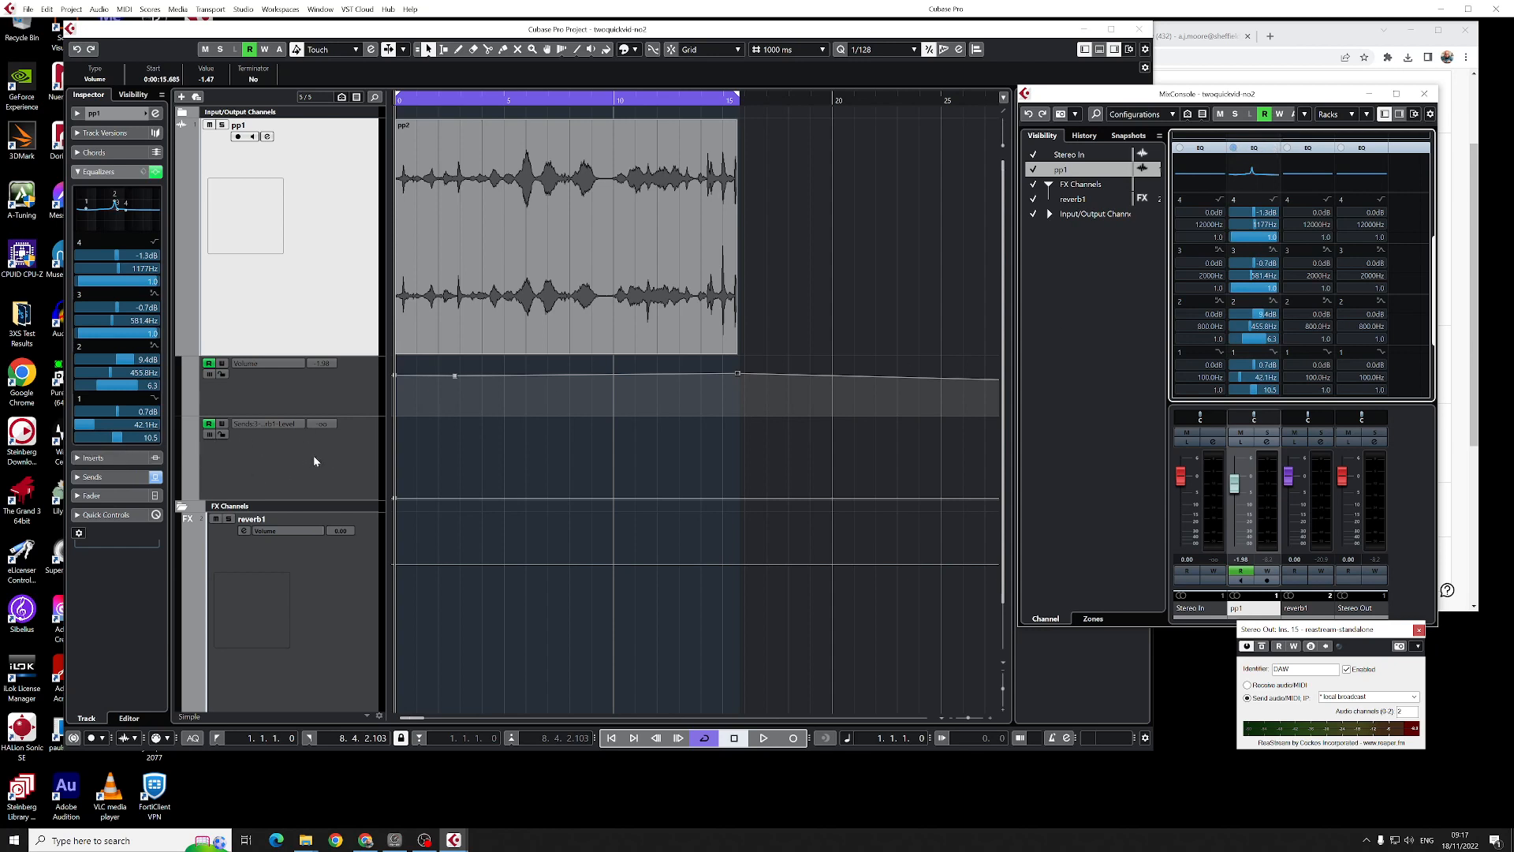
# Step: Rename the reverb1 FX channel to EQ-test
pyautogui.click(342, 585)
pyautogui.rightClick(330, 582)
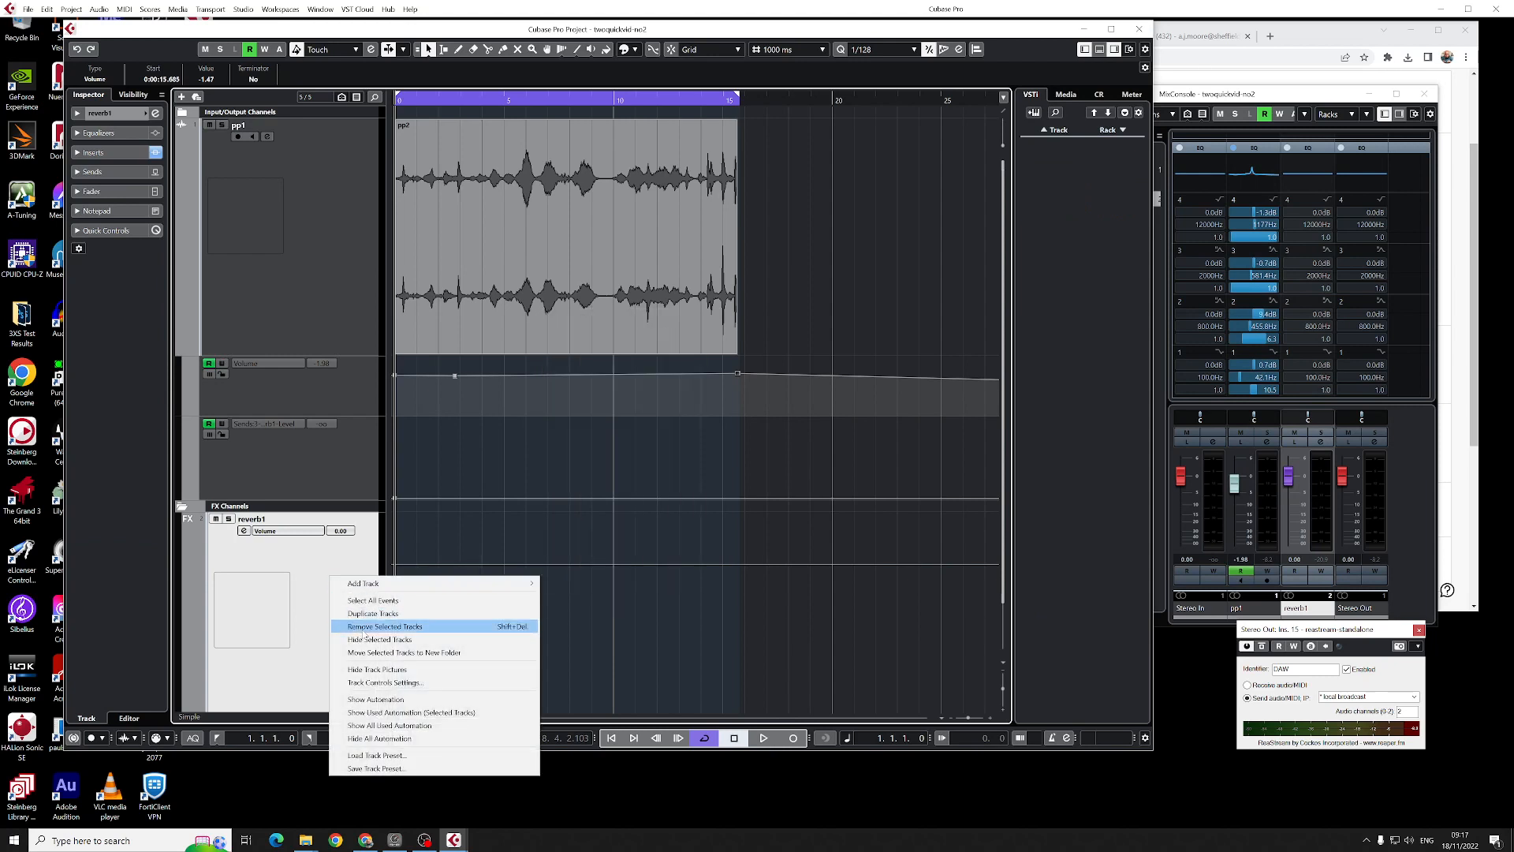
pyautogui.click(251, 518)
pyautogui.doubleClick(251, 518)
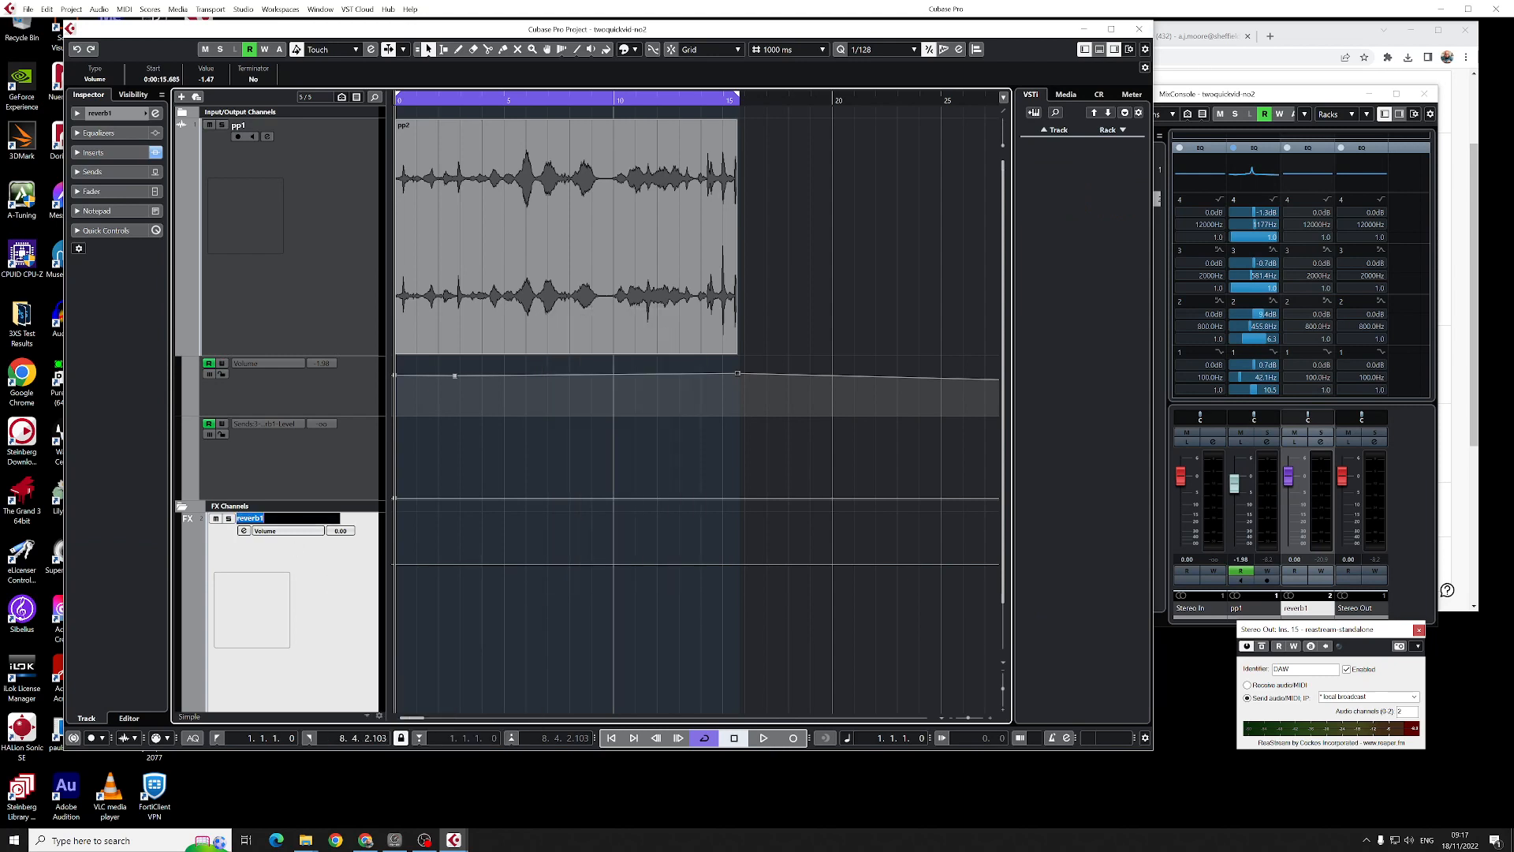
pyautogui.write('EQ-test')
pyautogui.press('Return')
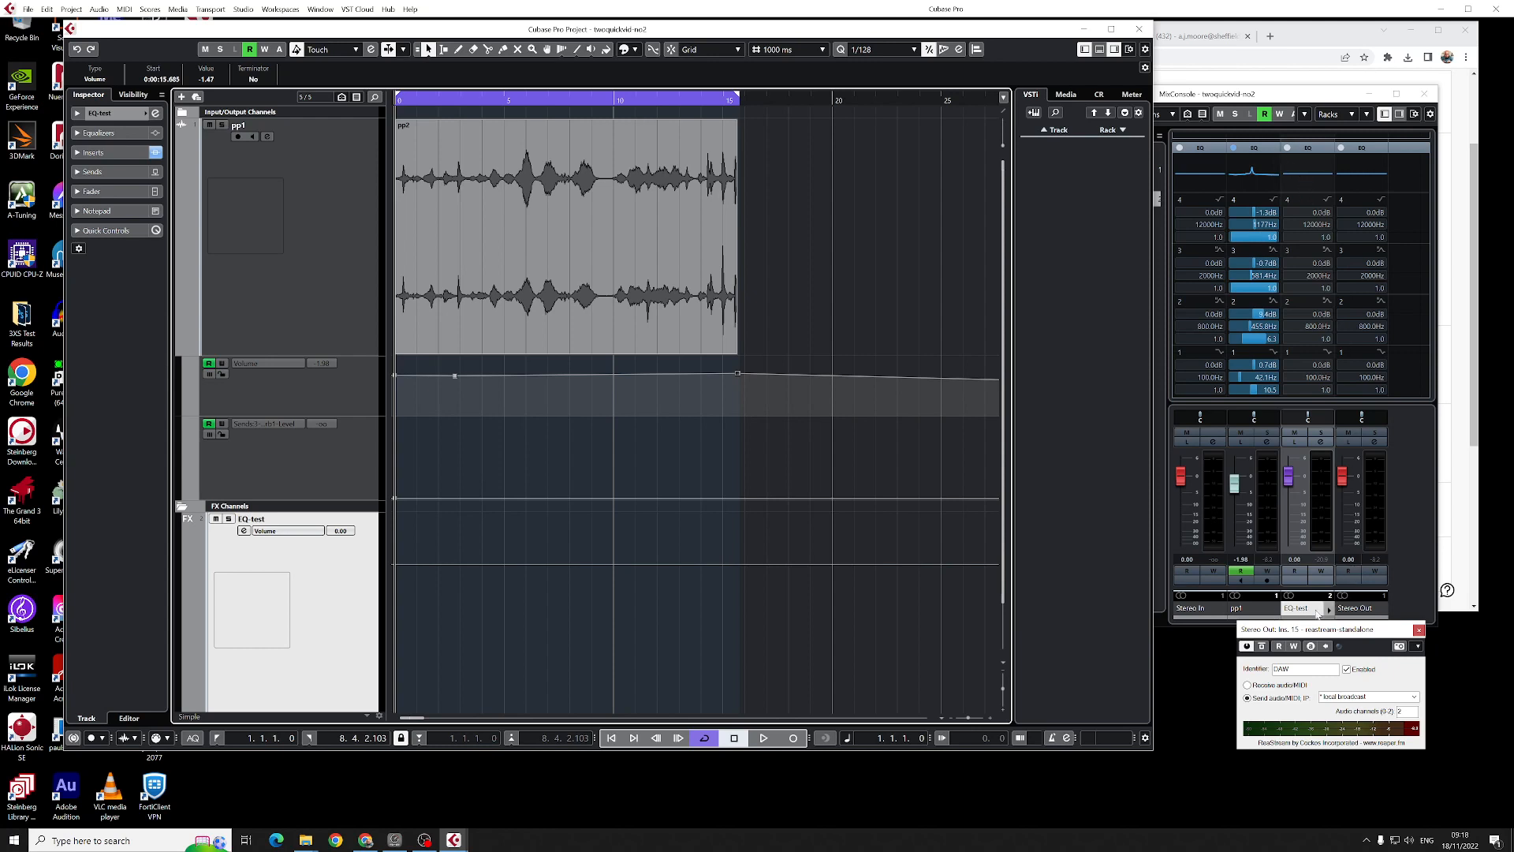
# Step: Replace the RoomWorks insert on the EQ-test channel with StudioEQ and close its editor
pyautogui.click(1305, 148)
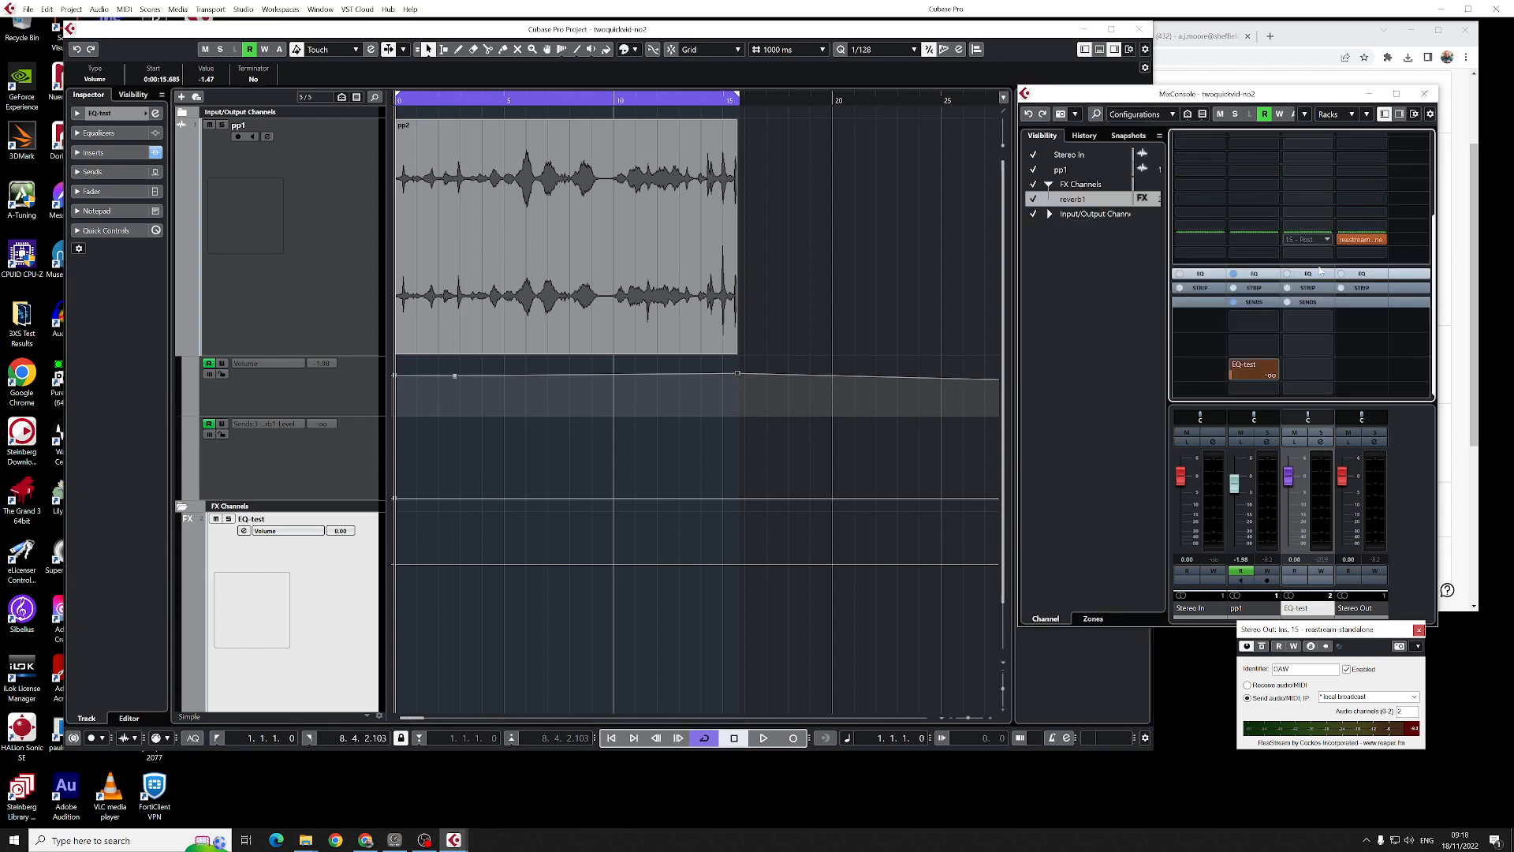
pyautogui.scroll(3, 1314, 202)
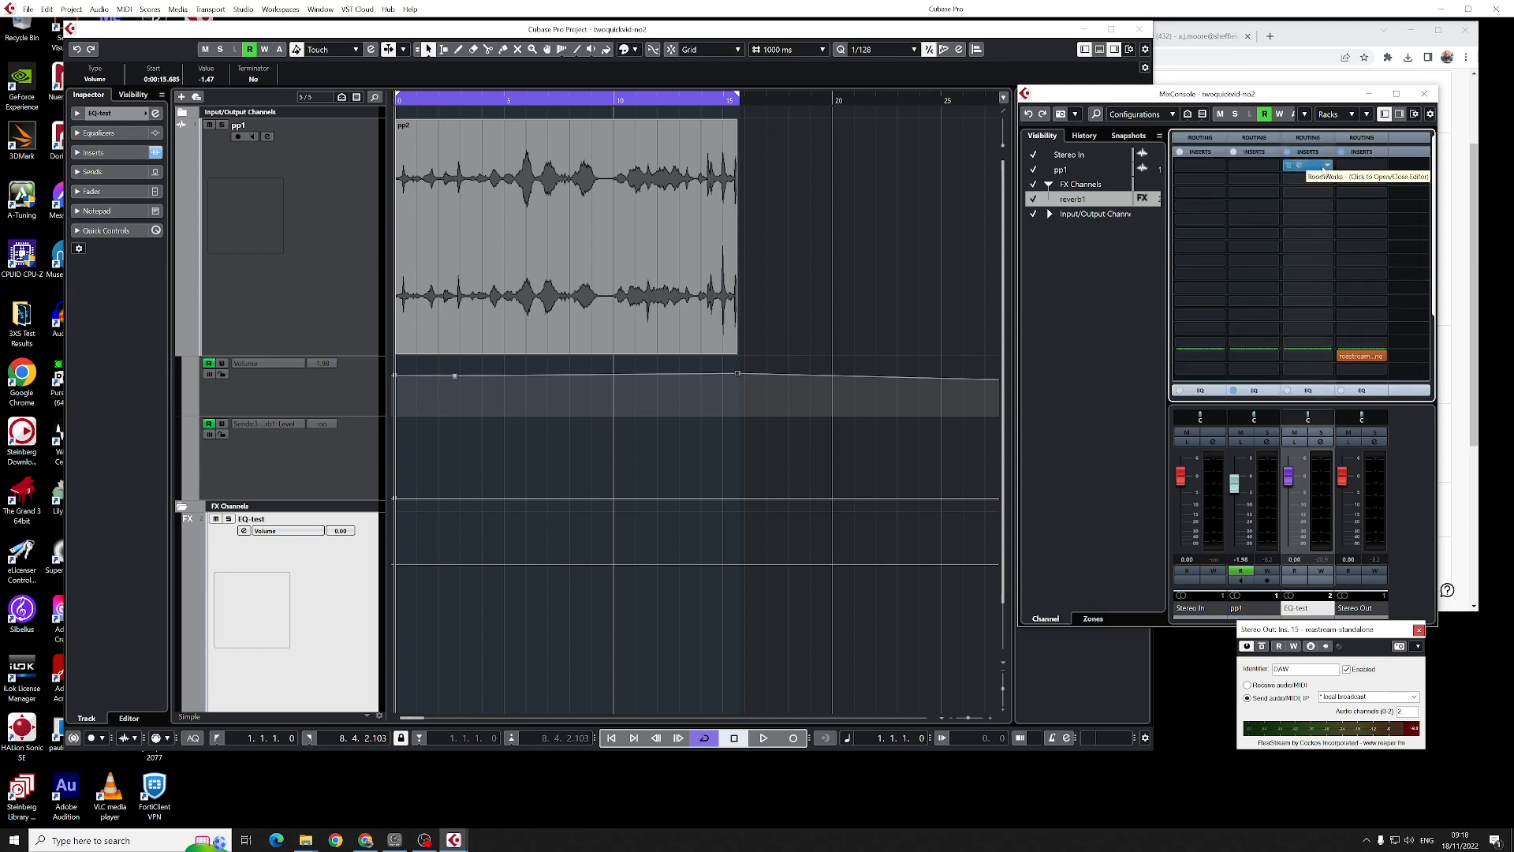
pyautogui.click(1325, 166)
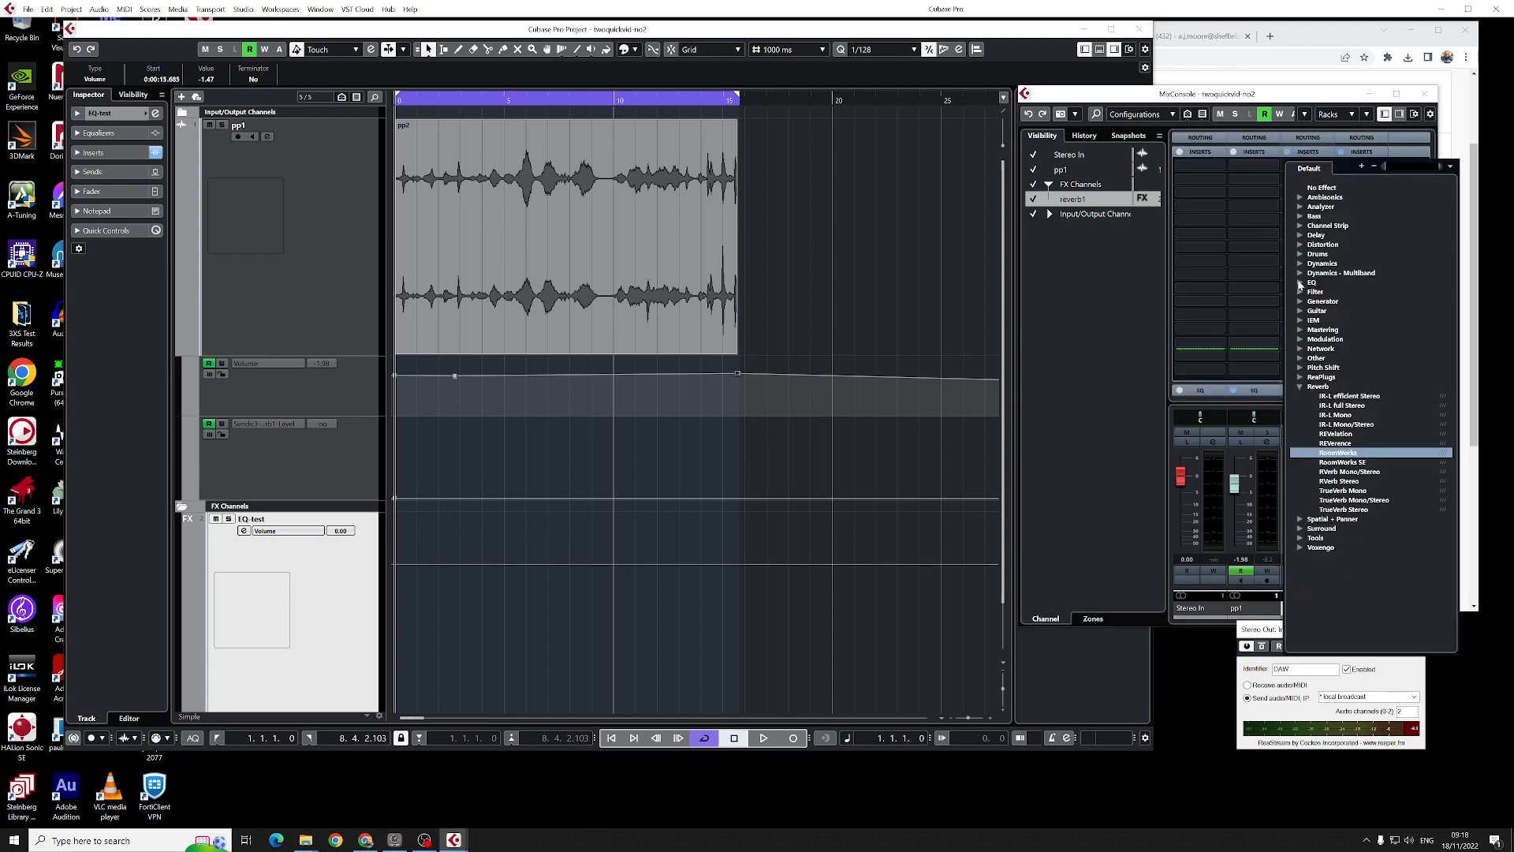
pyautogui.click(1300, 283)
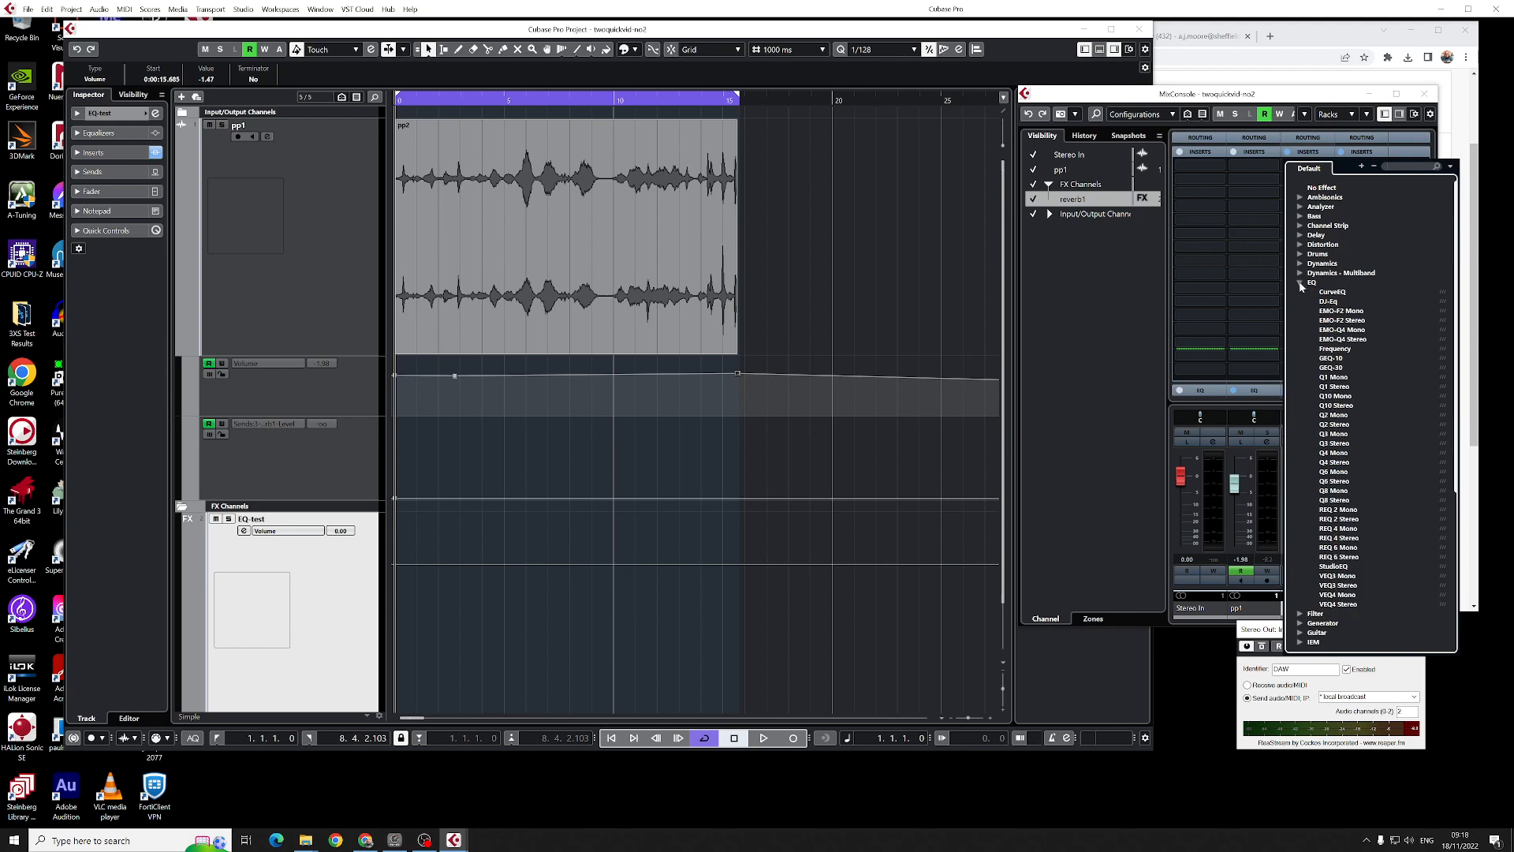
pyautogui.click(1335, 567)
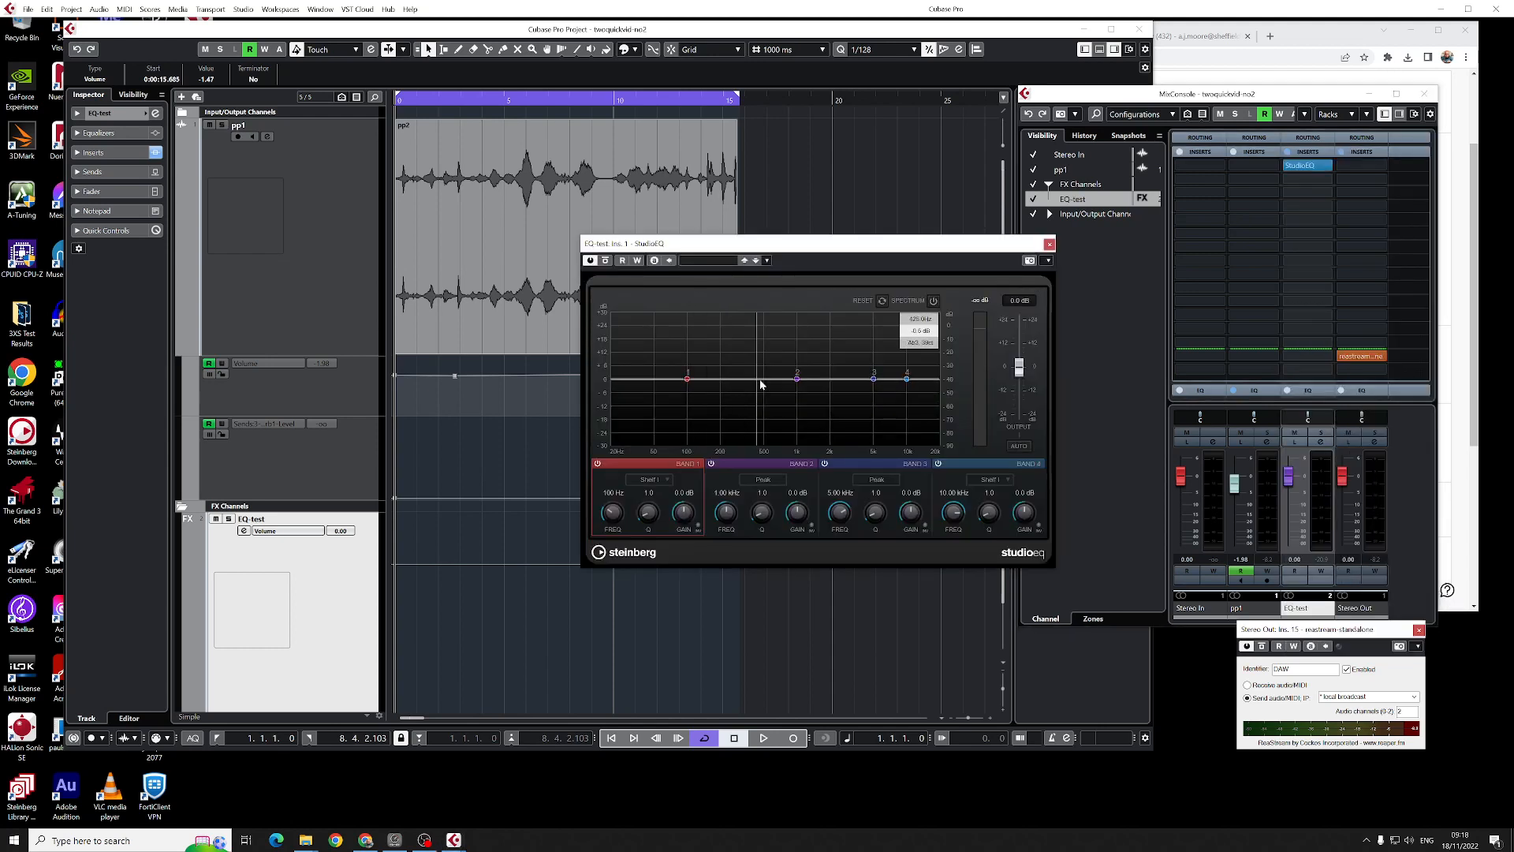
pyautogui.click(1049, 245)
# Step: Swap the EQ-test channel's first insert to the Frequency EQ and enable dynamic mode on band 2
pyautogui.click(1329, 167)
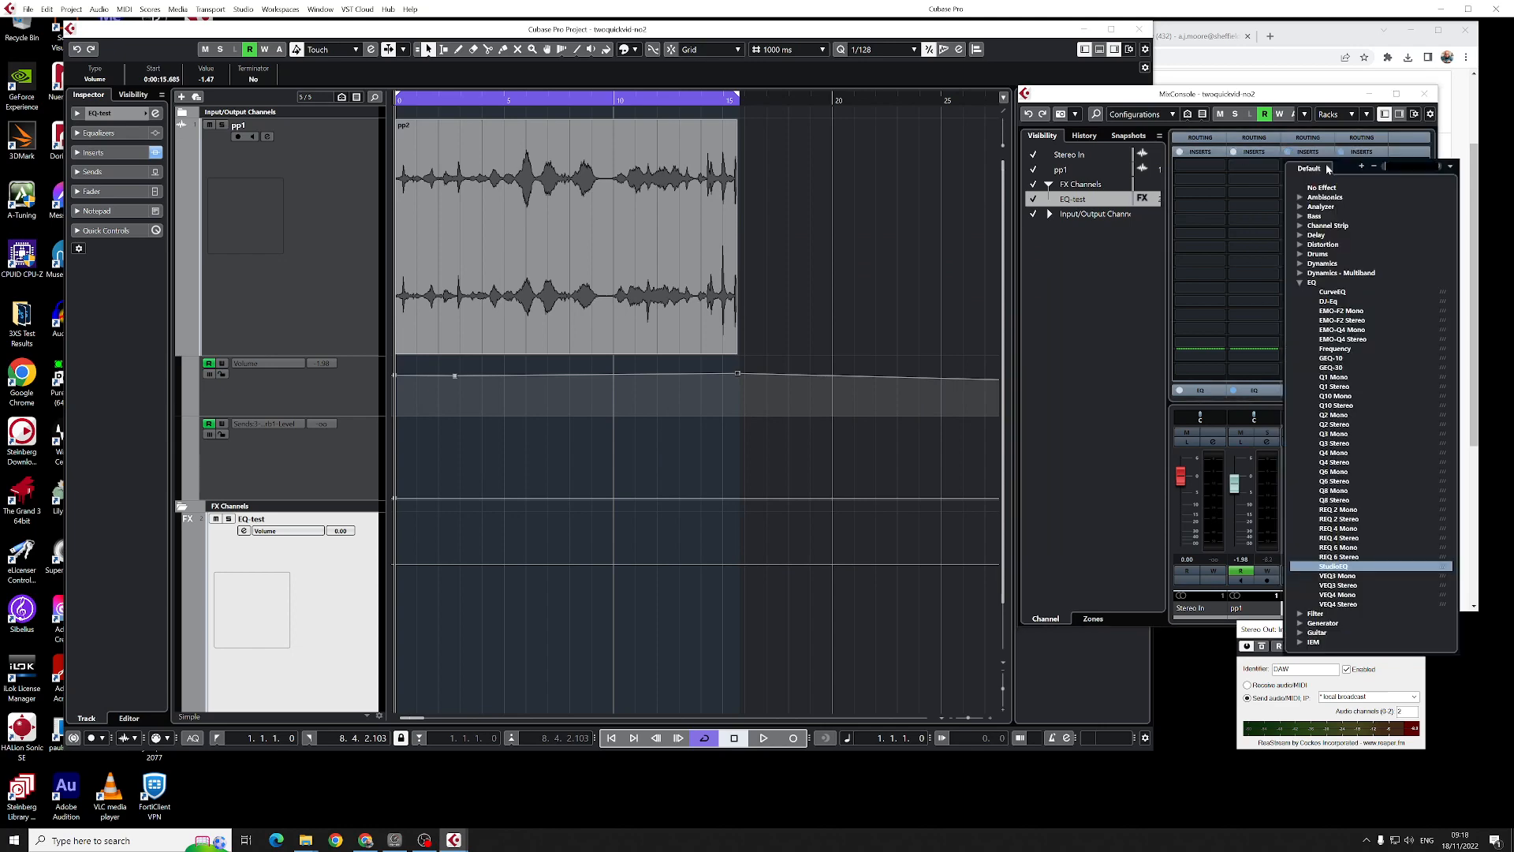
pyautogui.click(1332, 349)
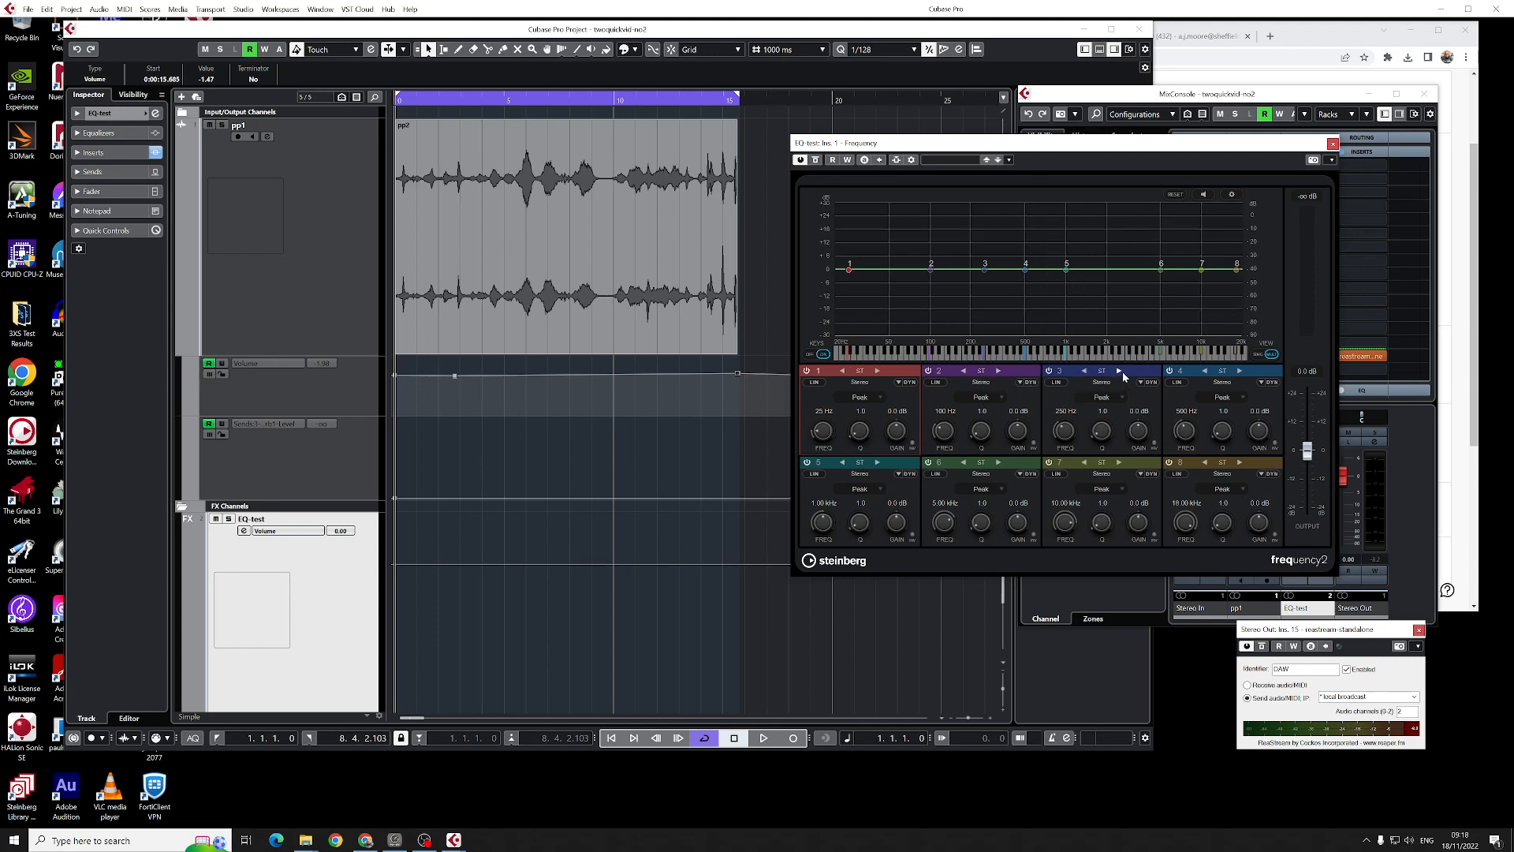
pyautogui.click(1026, 382)
# Step: Play the project briefly to check whether Frequency's display receives any signal
pyautogui.moveTo(1028, 272)
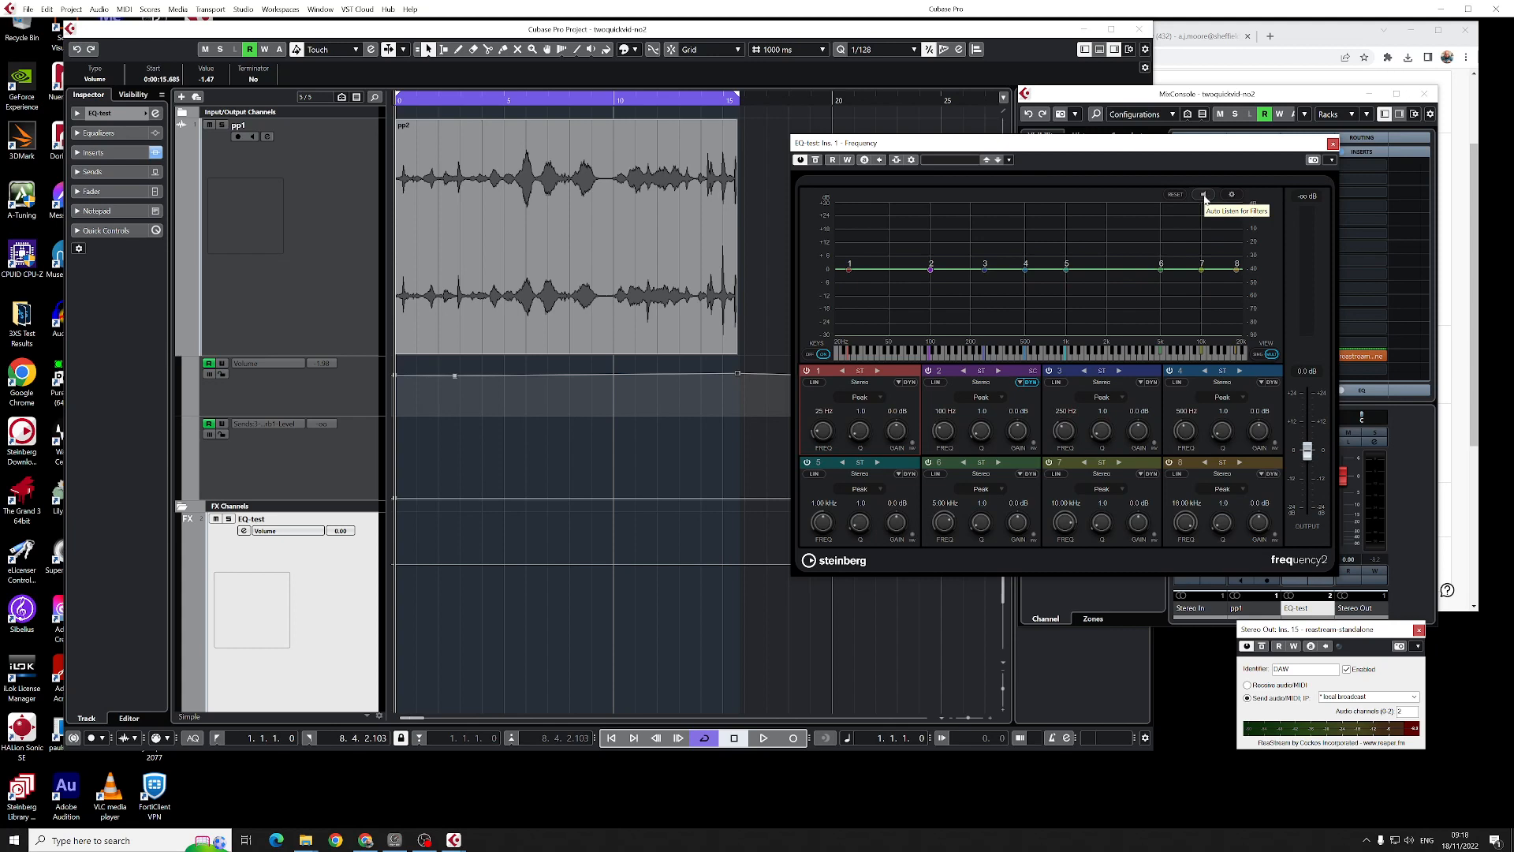
pyautogui.press('space')
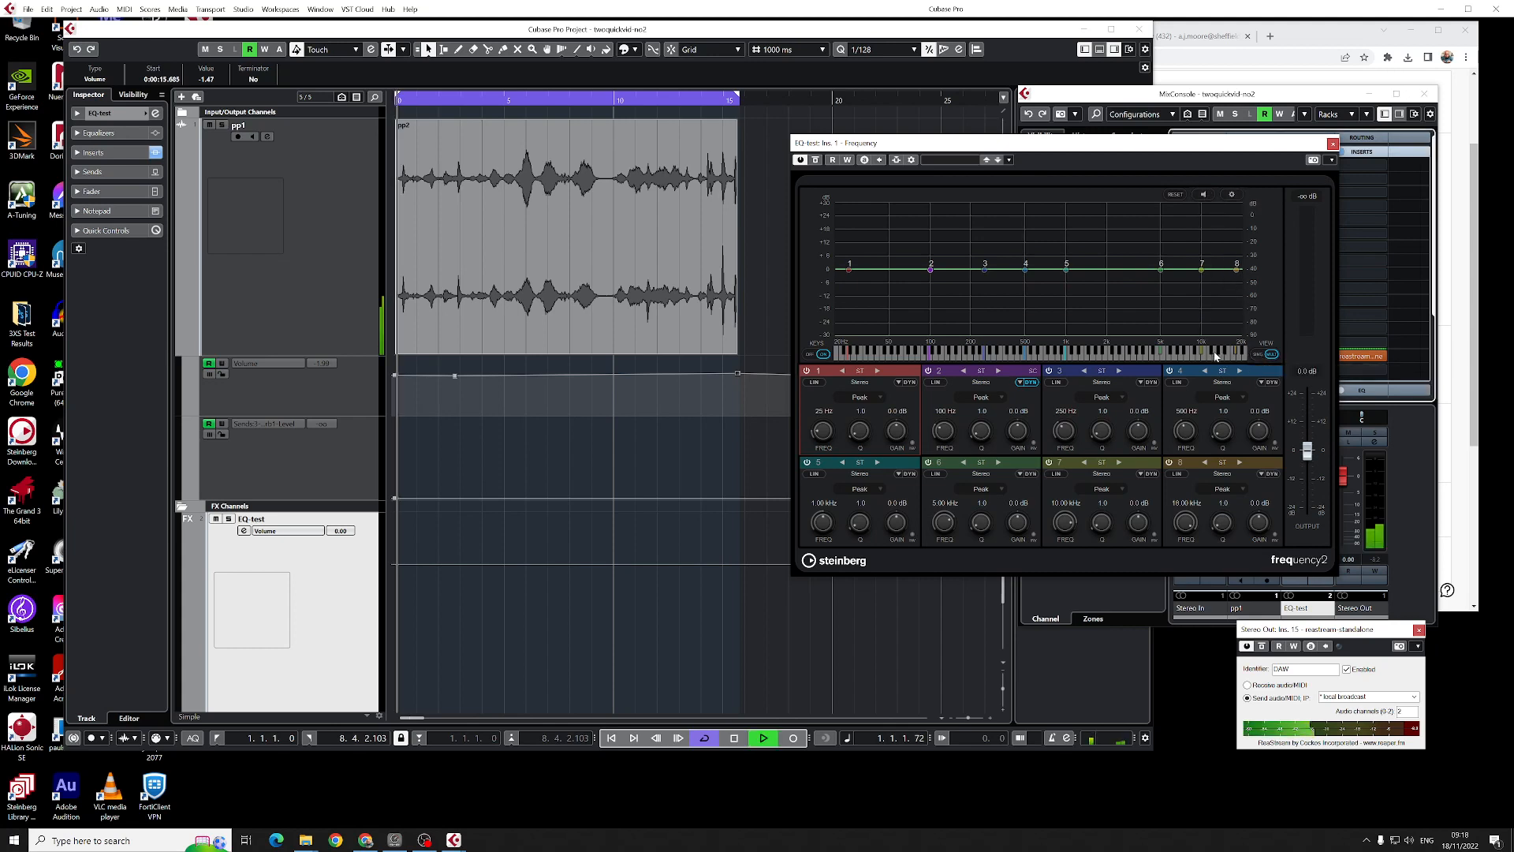
pyautogui.press('space')
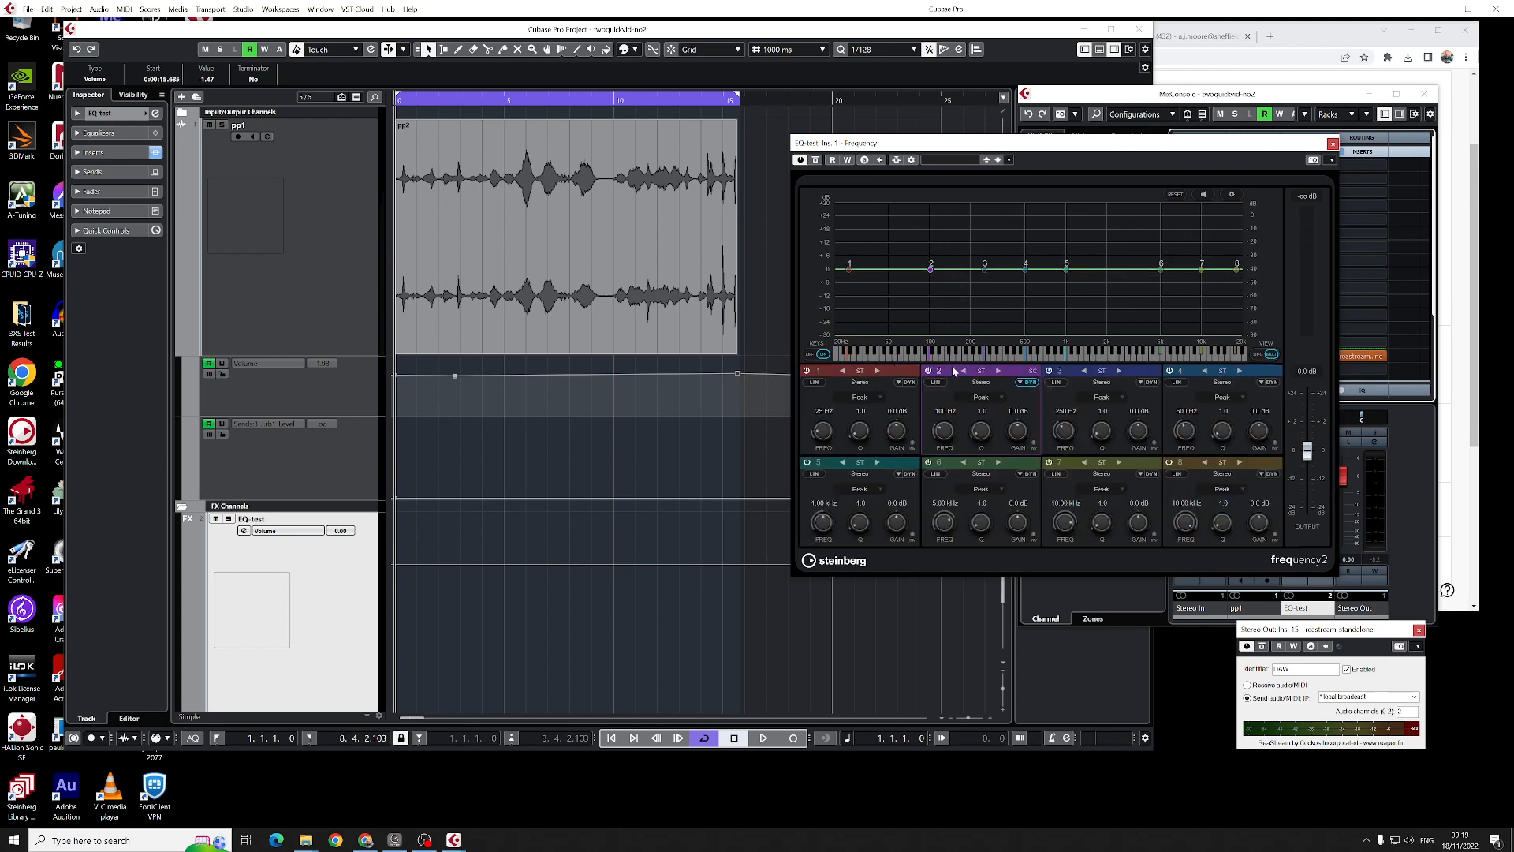
# Step: Turn off band 2's dynamic mode in Frequency and check its spectrum display settings, playing the project briefly
pyautogui.moveTo(950, 146); pyautogui.dragTo(576, 195)
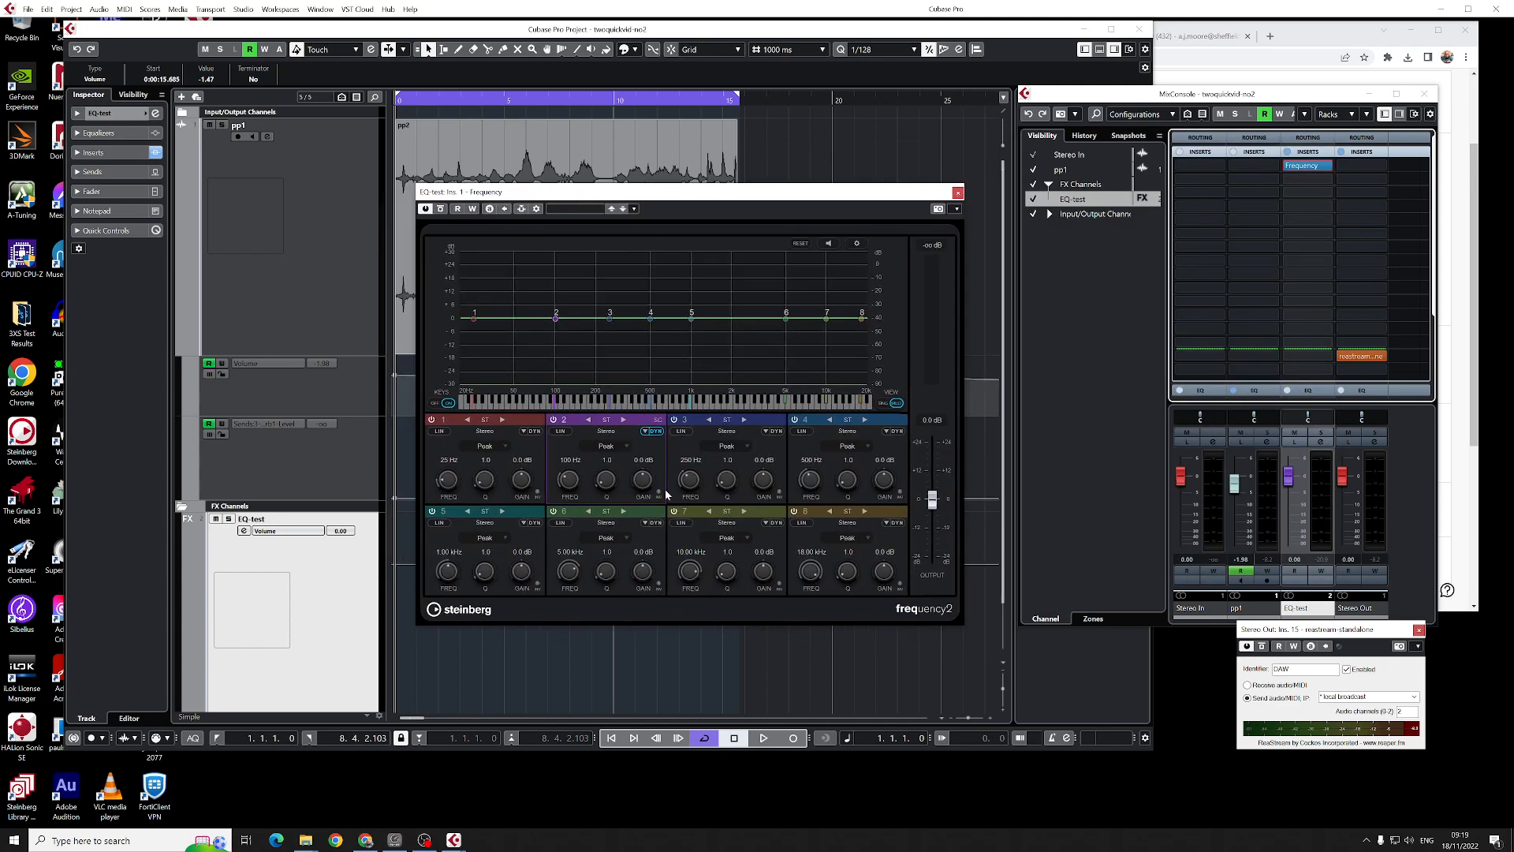
pyautogui.click(647, 432)
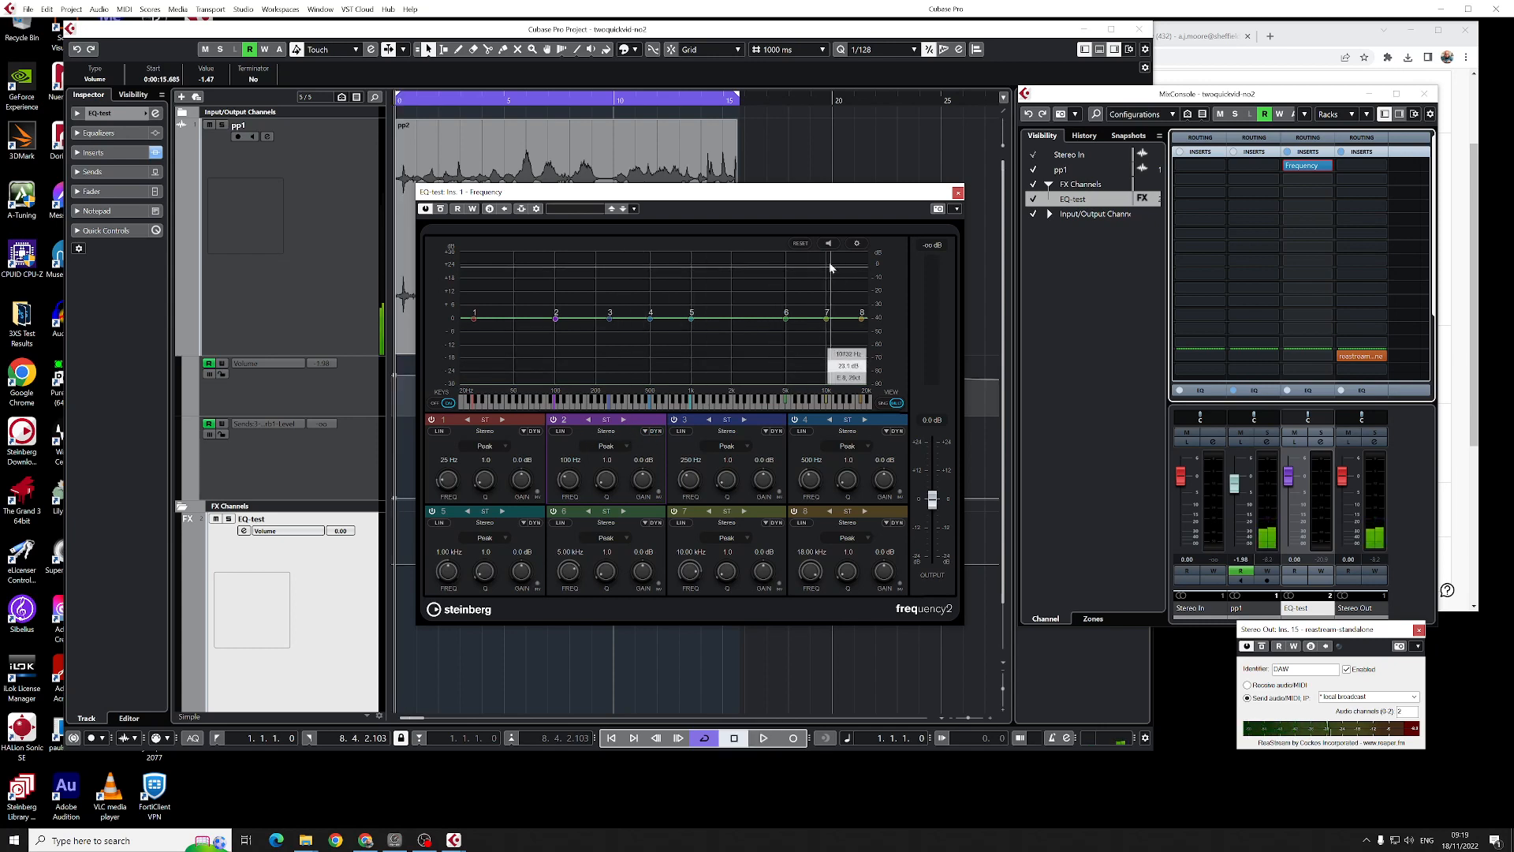
pyautogui.click(856, 244)
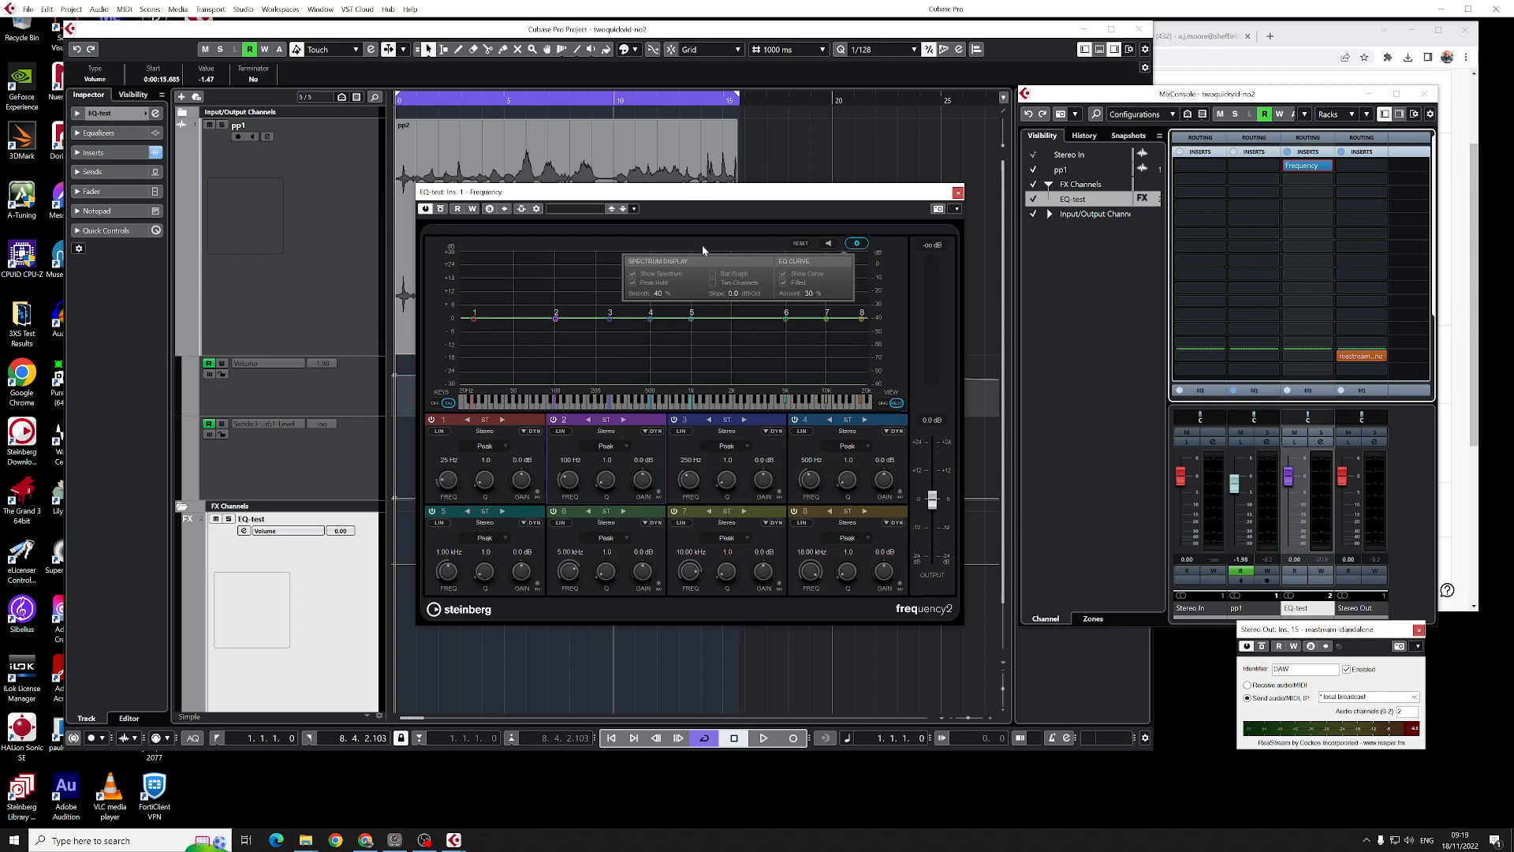
pyautogui.press('space')
pyautogui.click(857, 244)
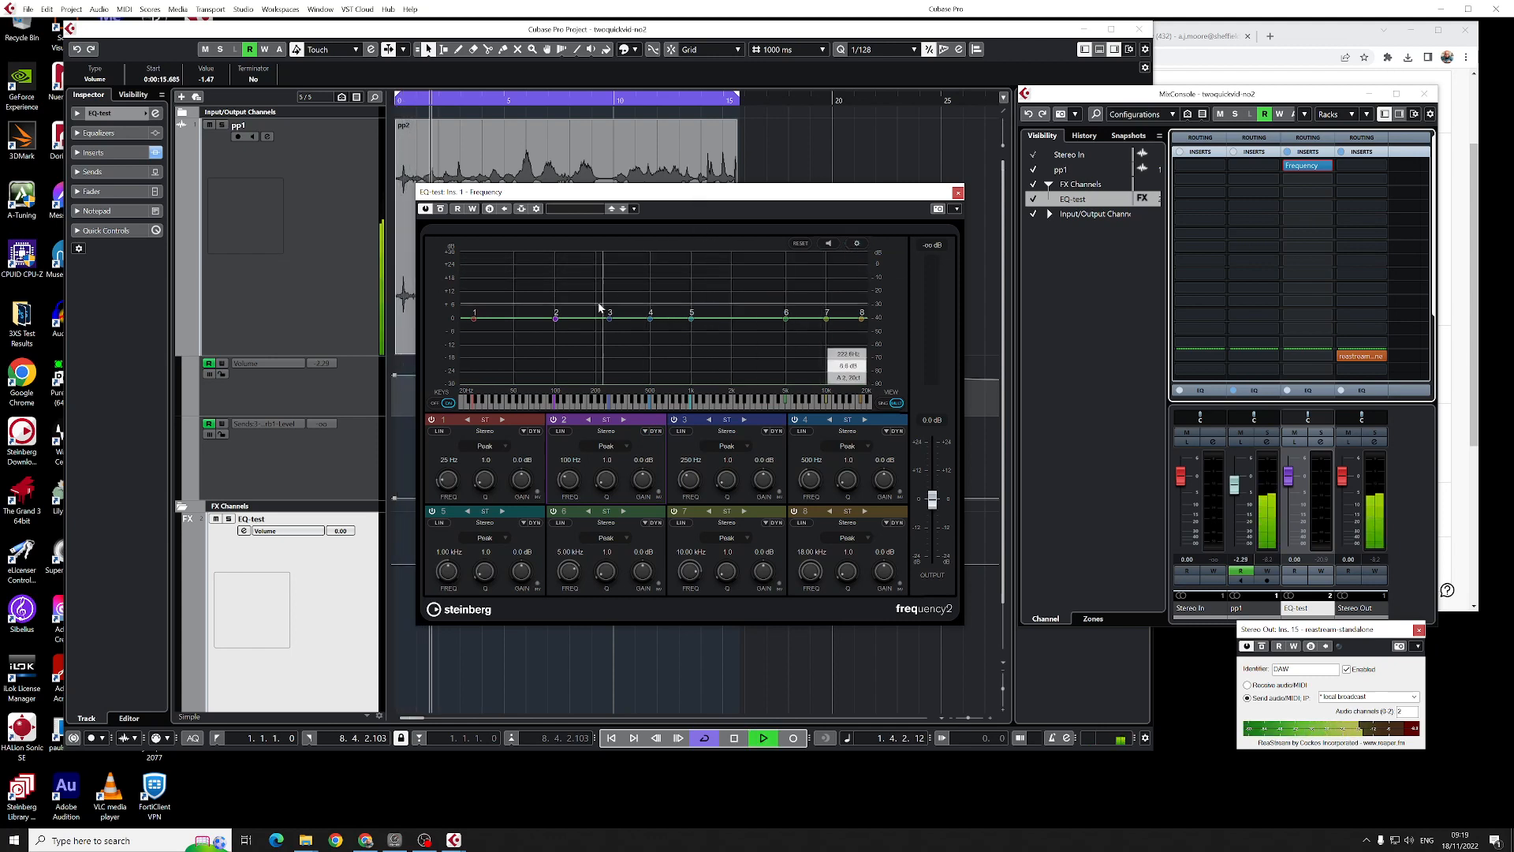
pyautogui.press('space')
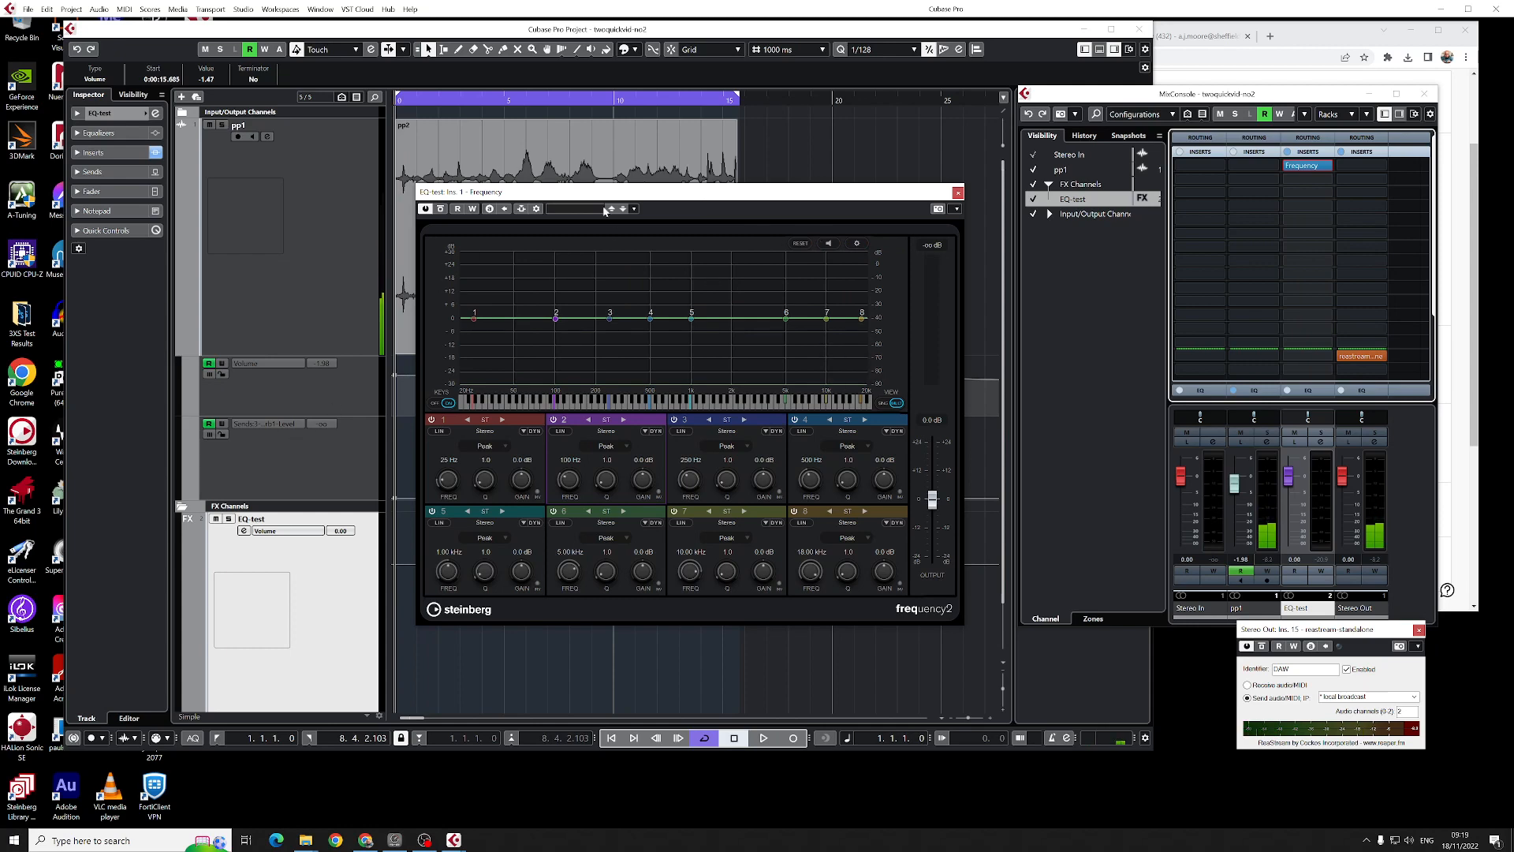
# Step: Raise the start point of pp1's send level automation to about -1.27 dB
pyautogui.moveTo(604, 191); pyautogui.dragTo(976, 186)
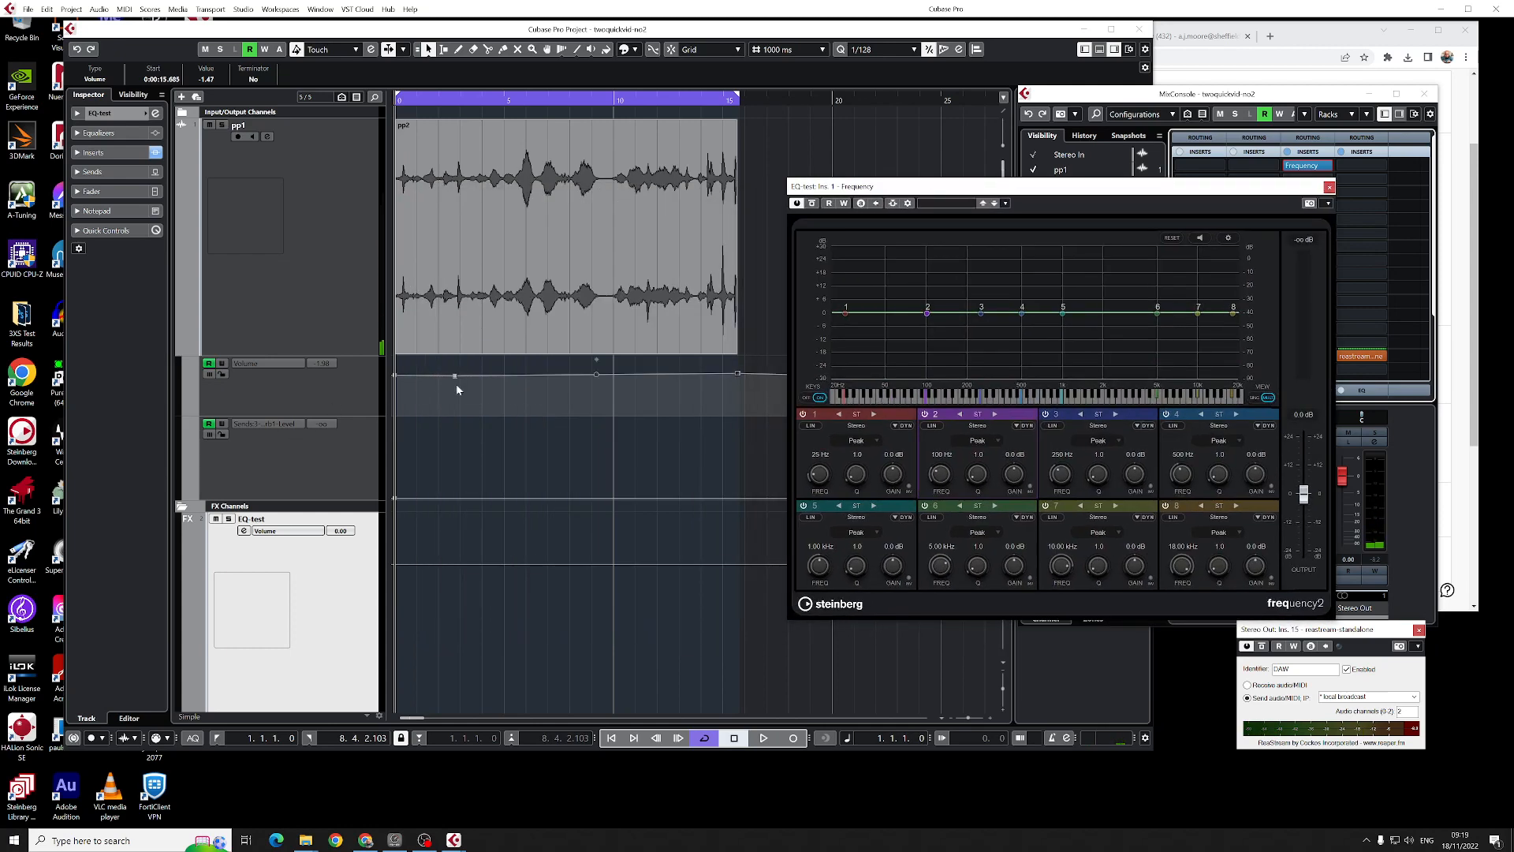
pyautogui.click(304, 453)
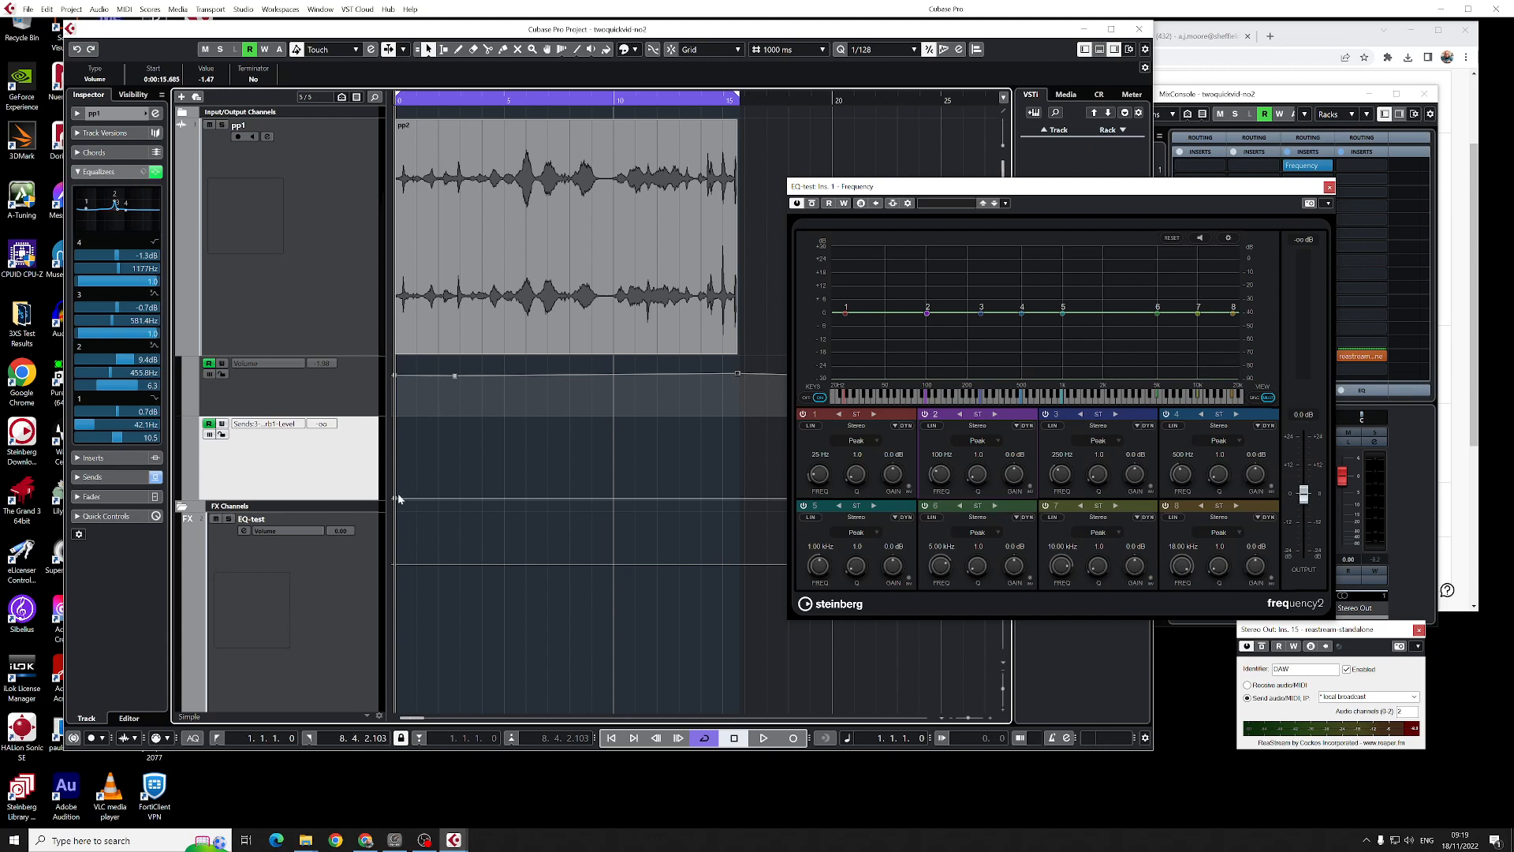
pyautogui.moveTo(399, 498); pyautogui.dragTo(384, 444)
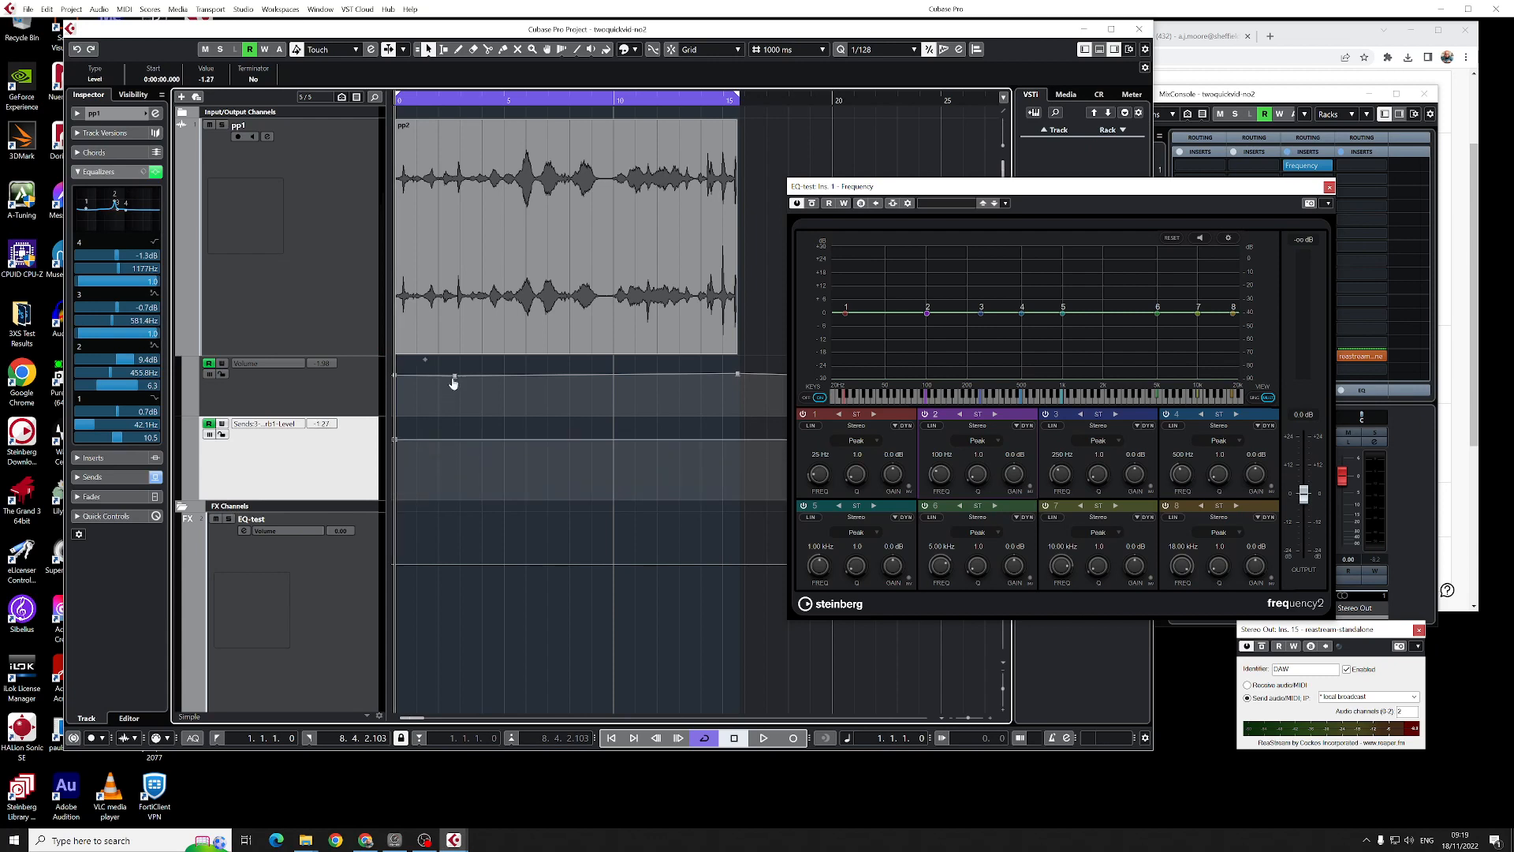
# Step: Pull all three points of pp1's volume automation down to minus infinity and play the project briefly
pyautogui.moveTo(454, 383); pyautogui.dragTo(453, 421)
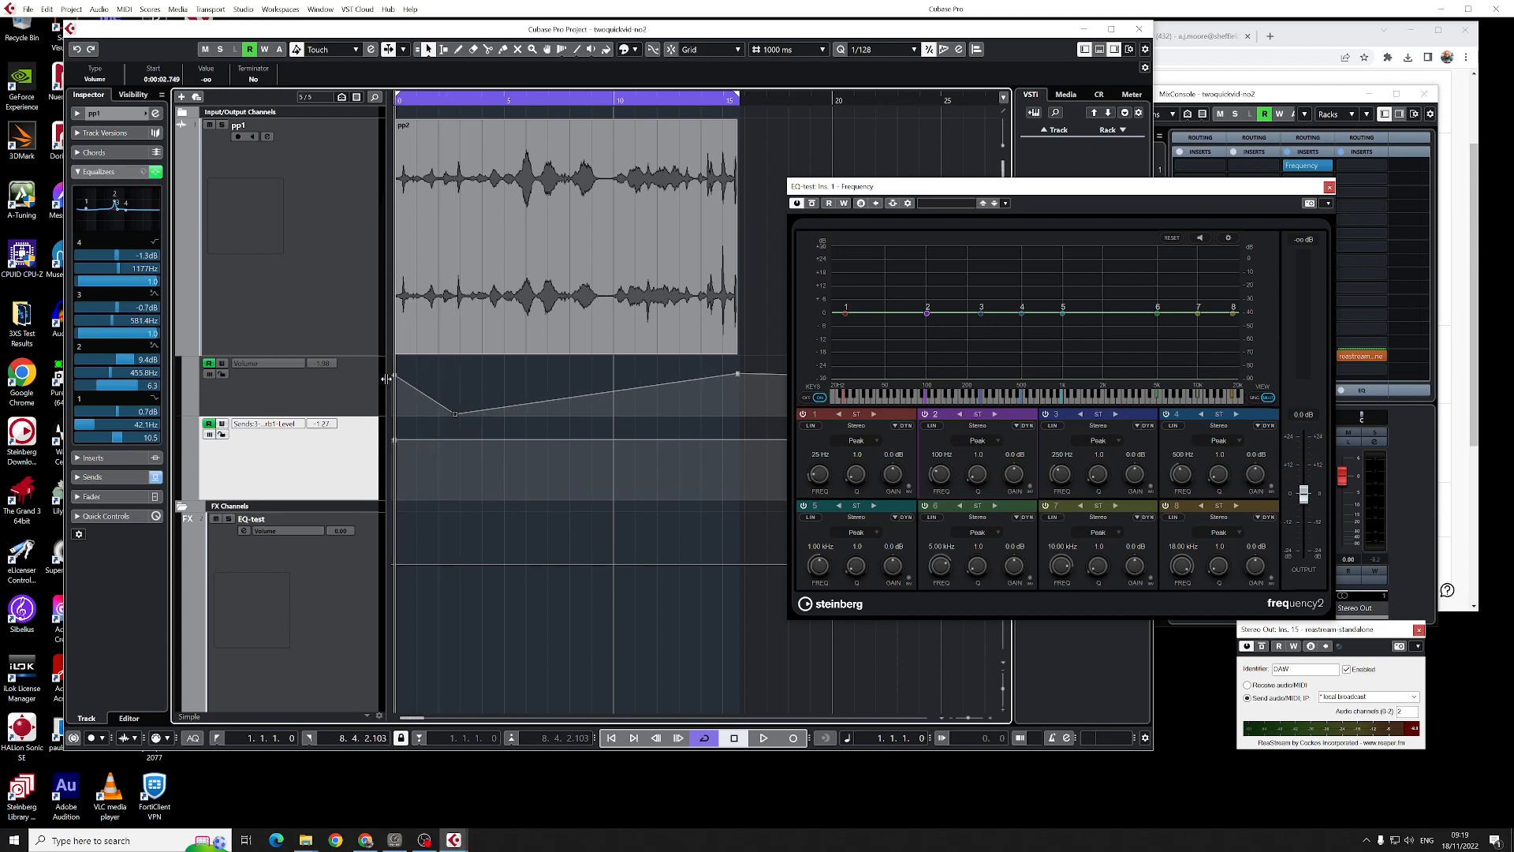
pyautogui.moveTo(394, 379); pyautogui.dragTo(395, 414)
pyautogui.moveTo(738, 379); pyautogui.dragTo(714, 430)
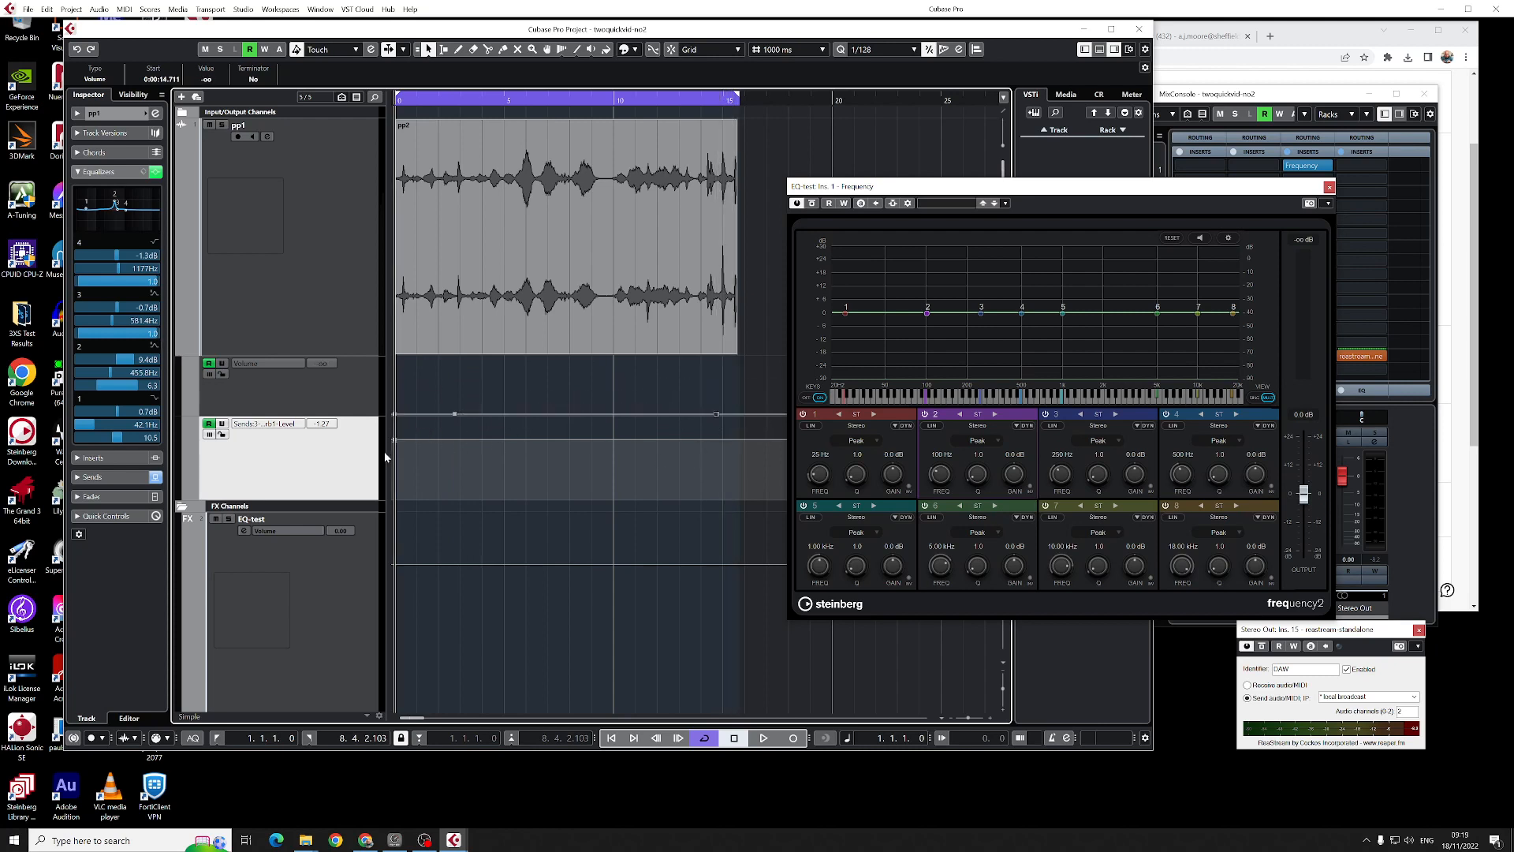
pyautogui.press('space')
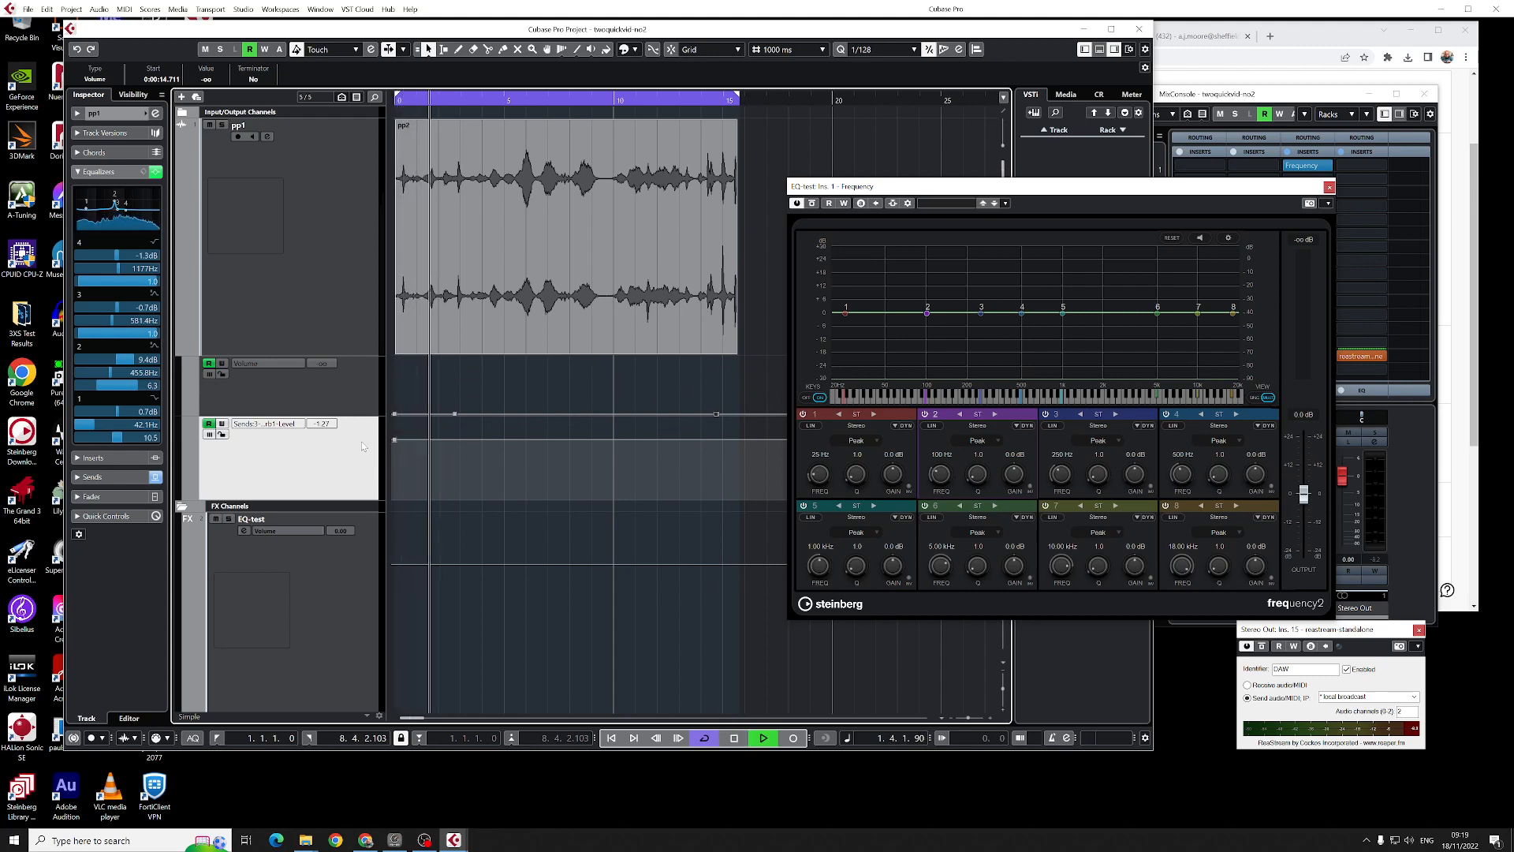
pyautogui.press('space')
# Step: Take pp1's send to EQ-test out of bypass and check the signal with playback
pyautogui.click(325, 314)
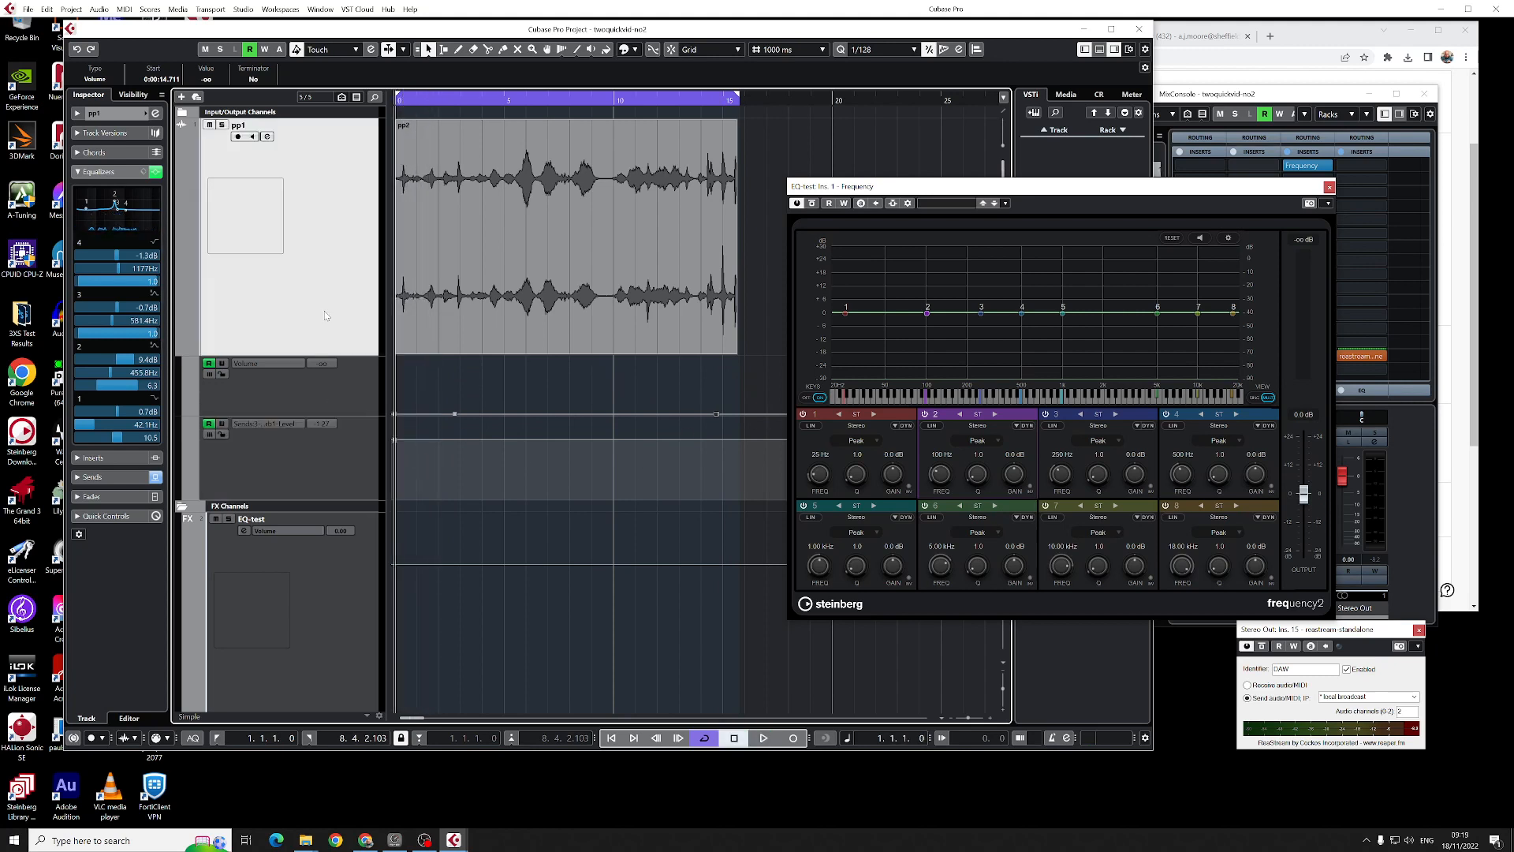
pyautogui.click(79, 477)
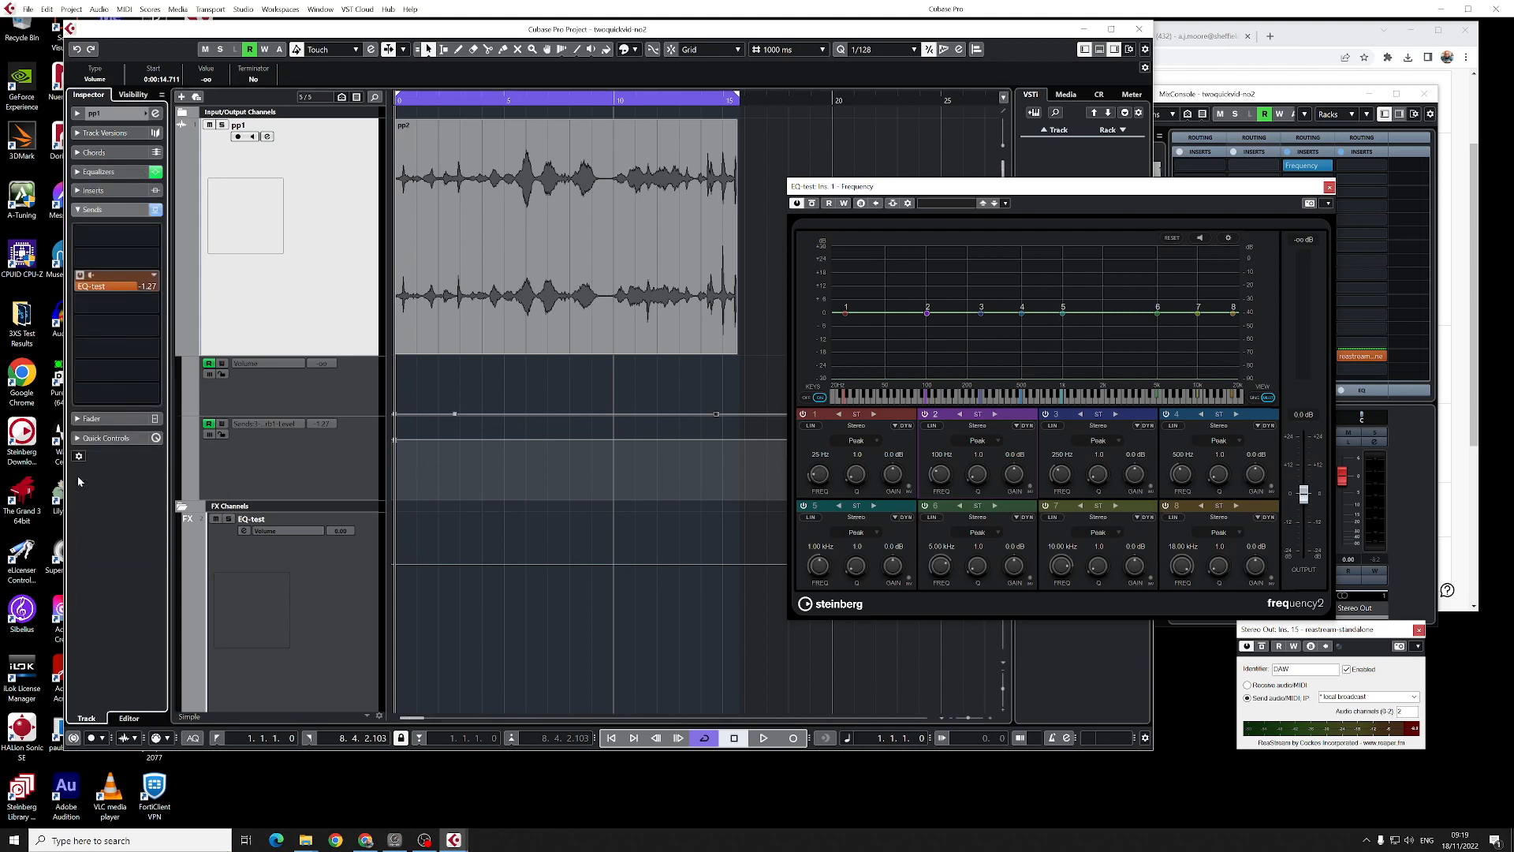
pyautogui.click(80, 275)
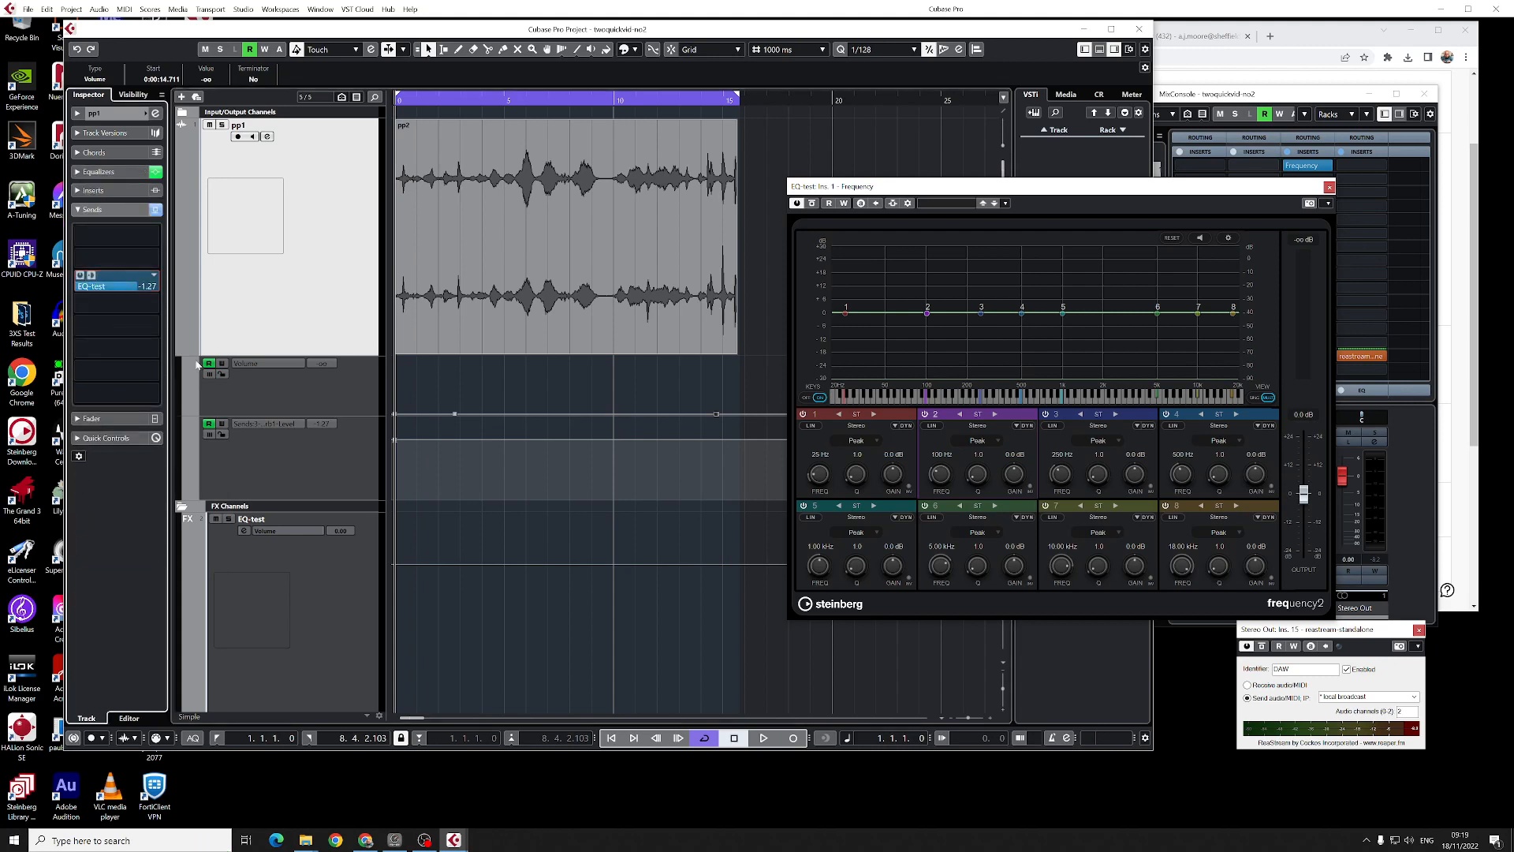
pyautogui.press('space')
# Step: Switch off every Frequency band except band 5
pyautogui.click(803, 415)
pyautogui.click(925, 415)
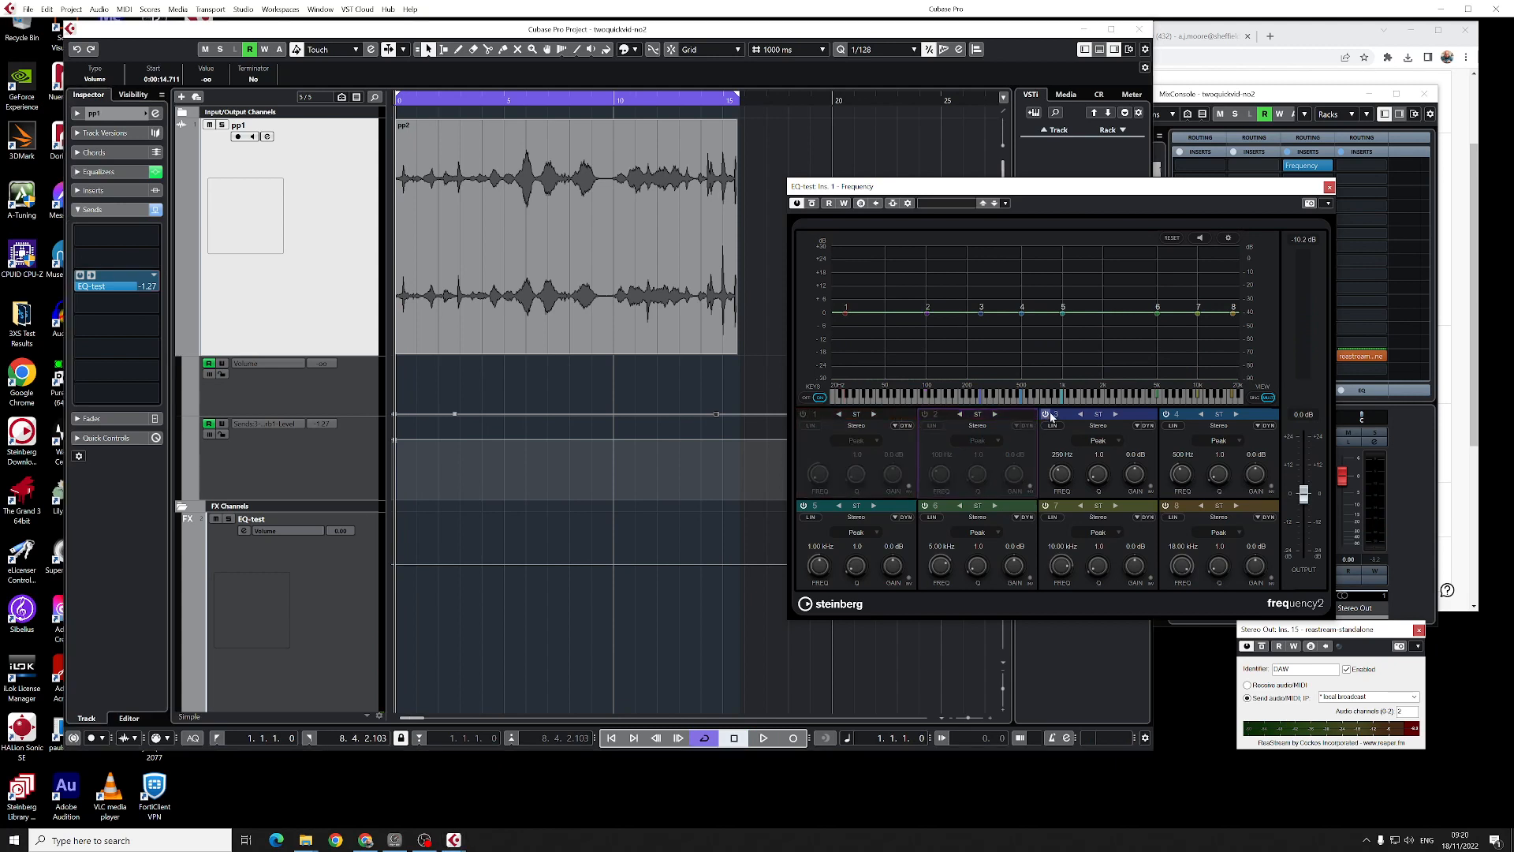
pyautogui.click(1046, 415)
pyautogui.click(1165, 415)
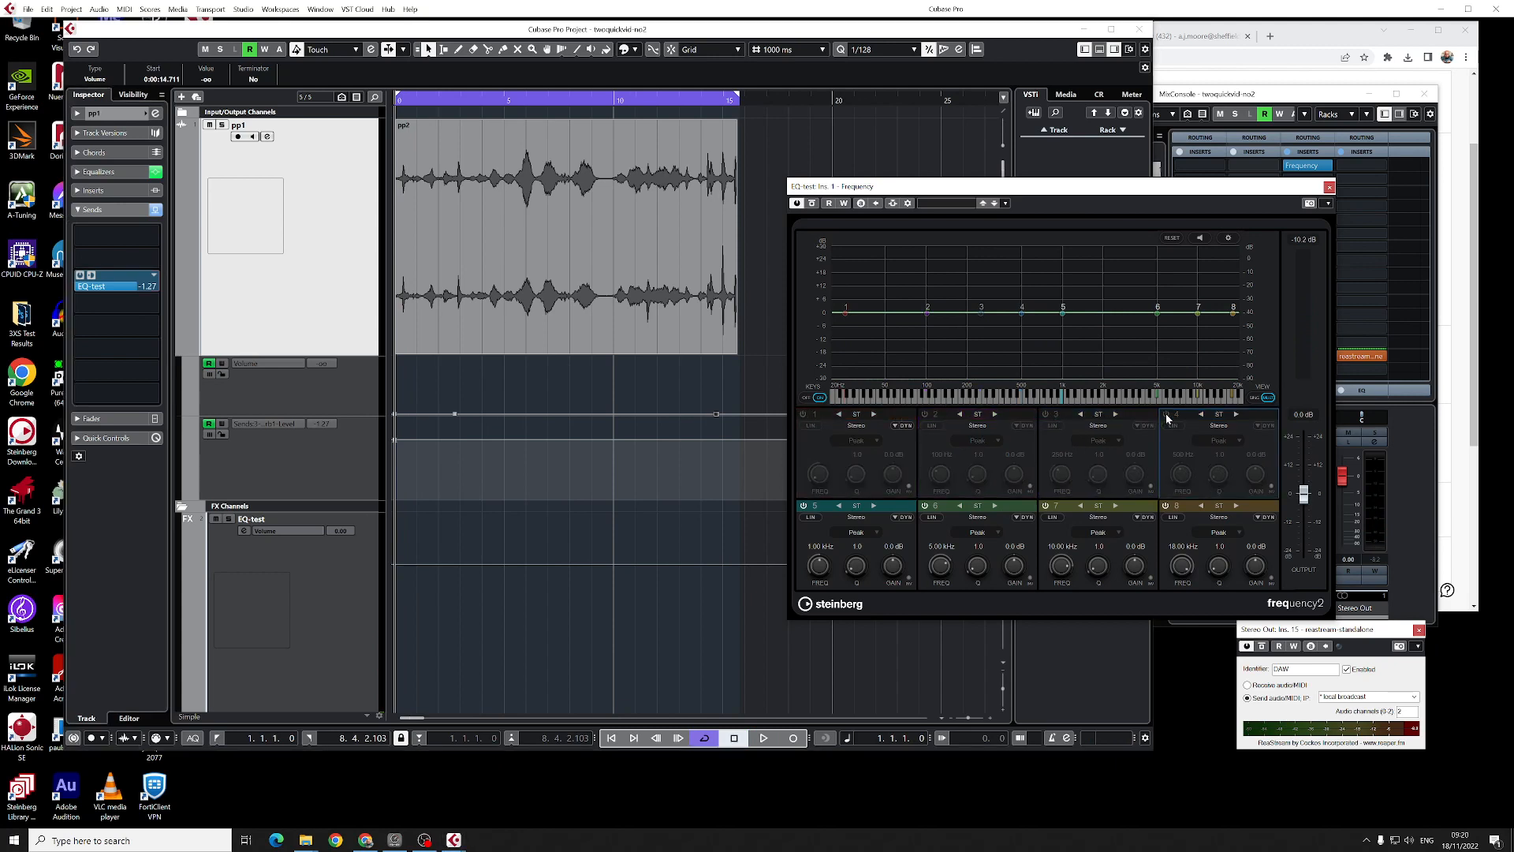
pyautogui.click(925, 507)
pyautogui.click(1046, 507)
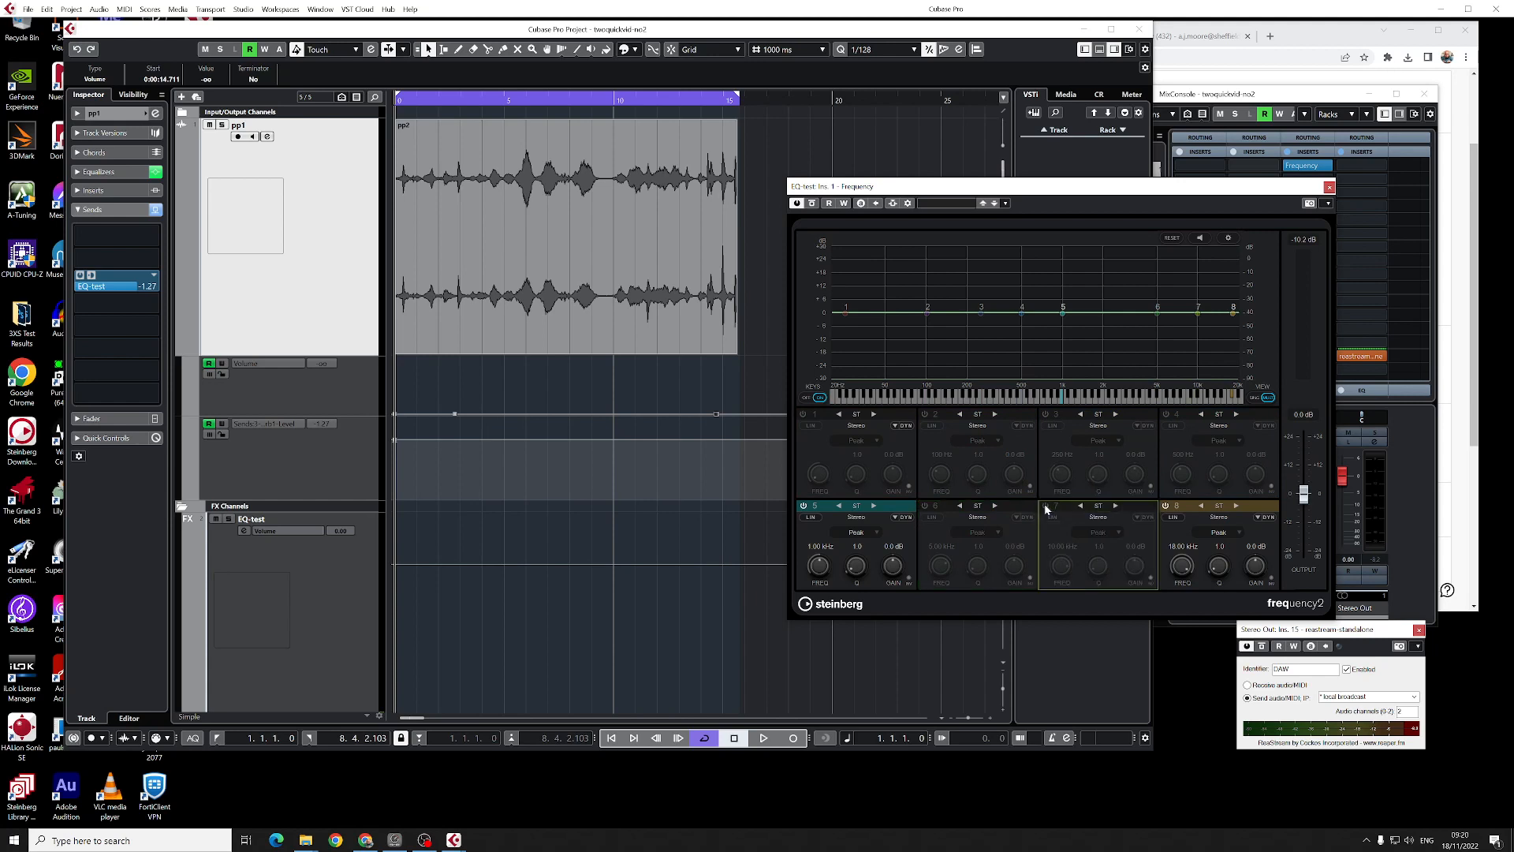
pyautogui.click(1164, 506)
# Step: During playback, boost Frequency band 5 to 7.2 dB and lower pp1's send level automation to -3.60 dB
pyautogui.press('space')
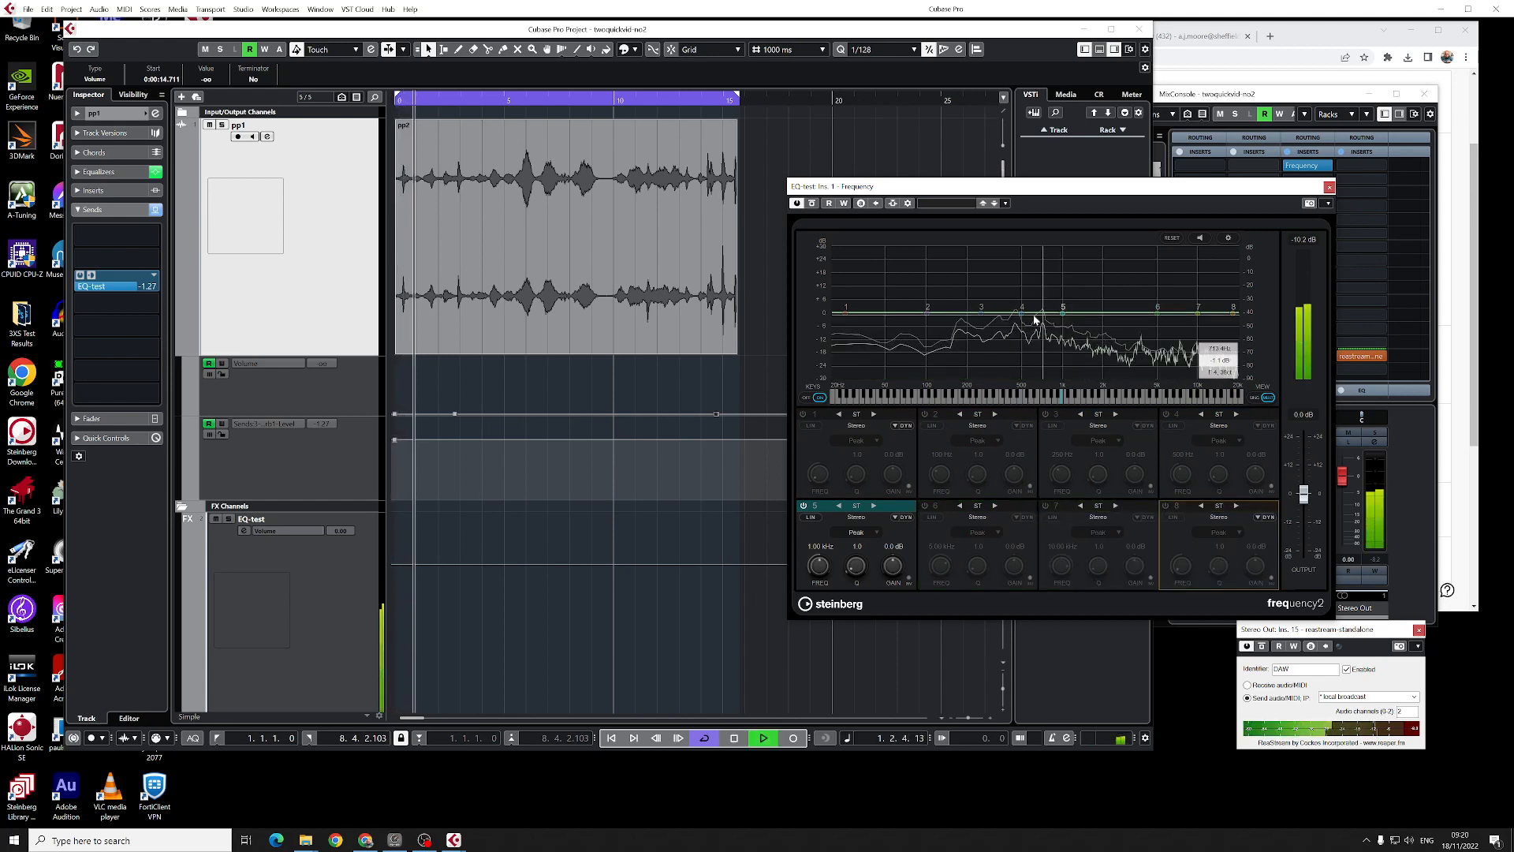
pyautogui.moveTo(1063, 314)
pyautogui.mouseDown()
pyautogui.moveTo(1054, 272)
pyautogui.moveTo(1108, 293)
pyautogui.moveTo(1169, 286)
pyautogui.moveTo(1181, 322)
pyautogui.moveTo(1038, 357)
pyautogui.moveTo(980, 298)
pyautogui.moveTo(947, 277)
pyautogui.moveTo(932, 288)
pyautogui.moveTo(1064, 295)
pyautogui.mouseUp()
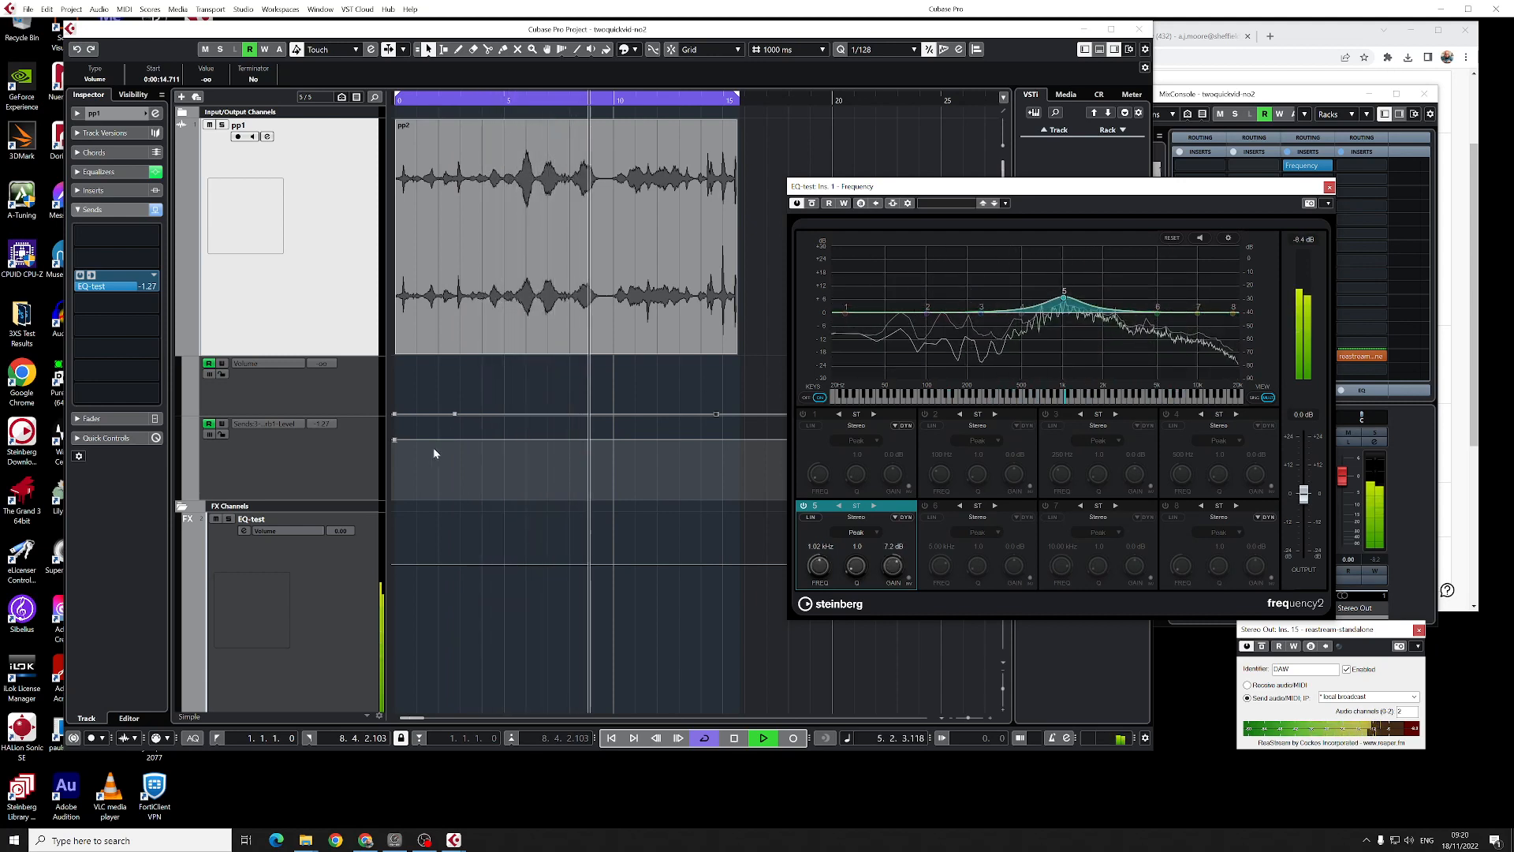
pyautogui.moveTo(395, 439); pyautogui.dragTo(395, 446)
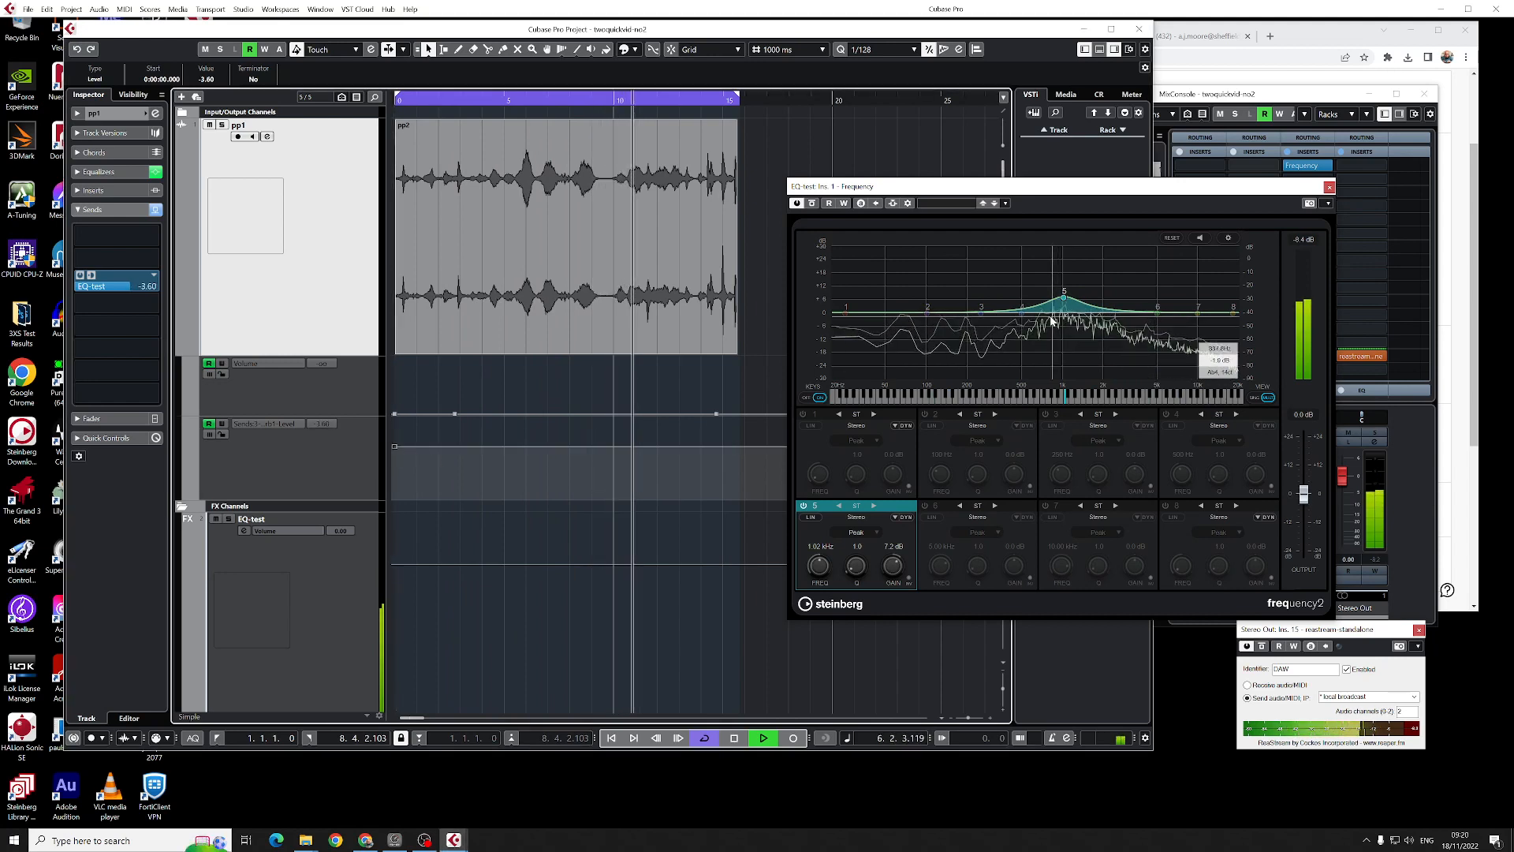
pyautogui.press('space')
# Step: Raise Frequency band 5 to about 11 dB, narrow its Q to 9.2 and centre it at 1.00 kHz, auditioning the result
pyautogui.moveTo(1064, 299); pyautogui.dragTo(1064, 288)
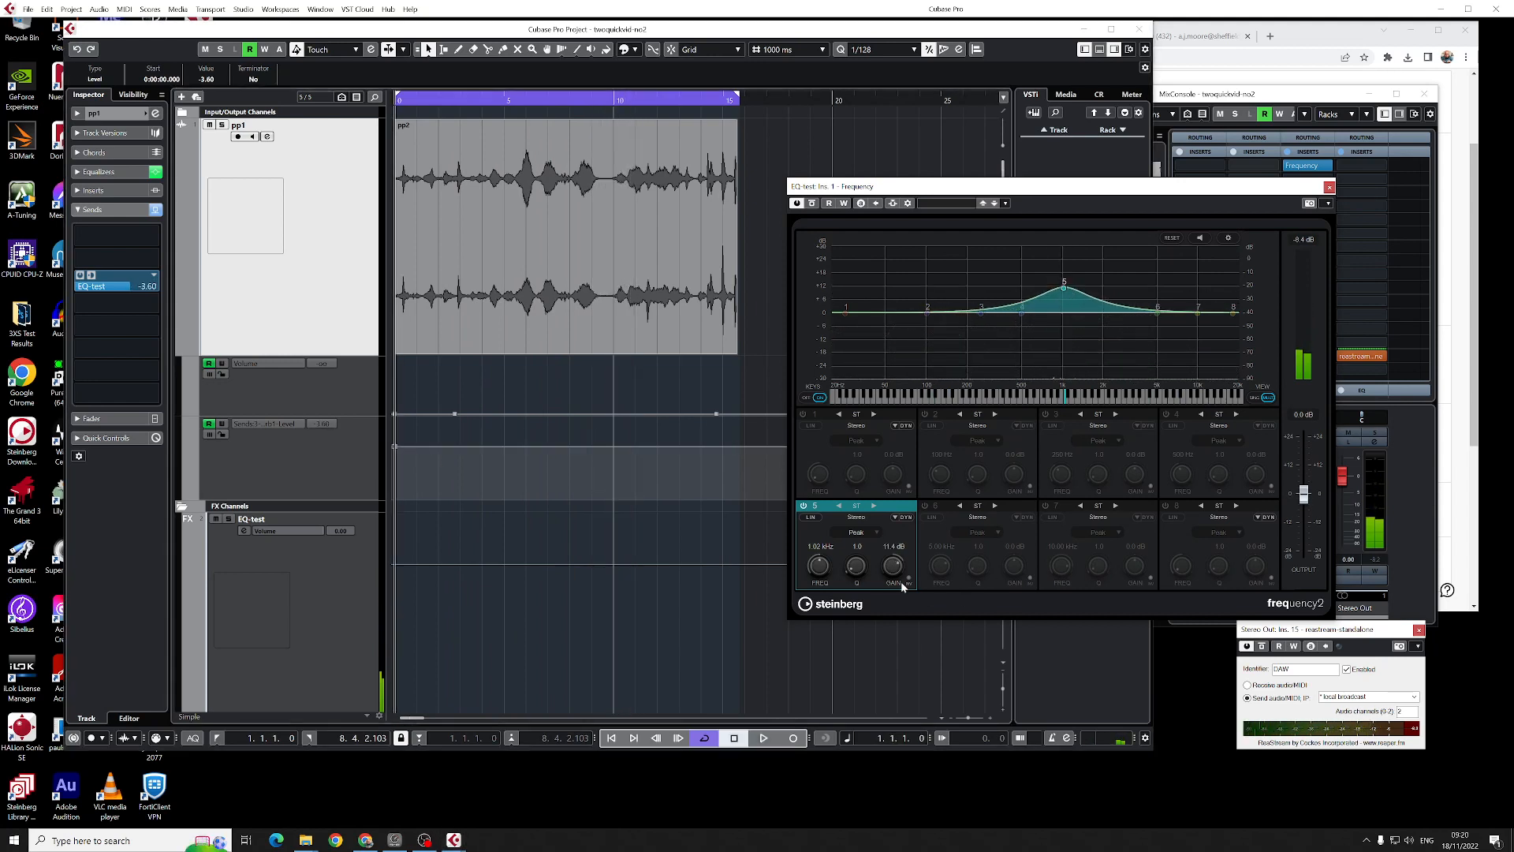
pyautogui.moveTo(856, 565); pyautogui.dragTo(843, 520)
pyautogui.press('space')
pyautogui.moveTo(1064, 288)
pyautogui.mouseDown()
pyautogui.moveTo(1093, 289)
pyautogui.moveTo(998, 286)
pyautogui.moveTo(1115, 288)
pyautogui.moveTo(1049, 287)
pyautogui.moveTo(1063, 288)
pyautogui.mouseUp()
pyautogui.press('space')
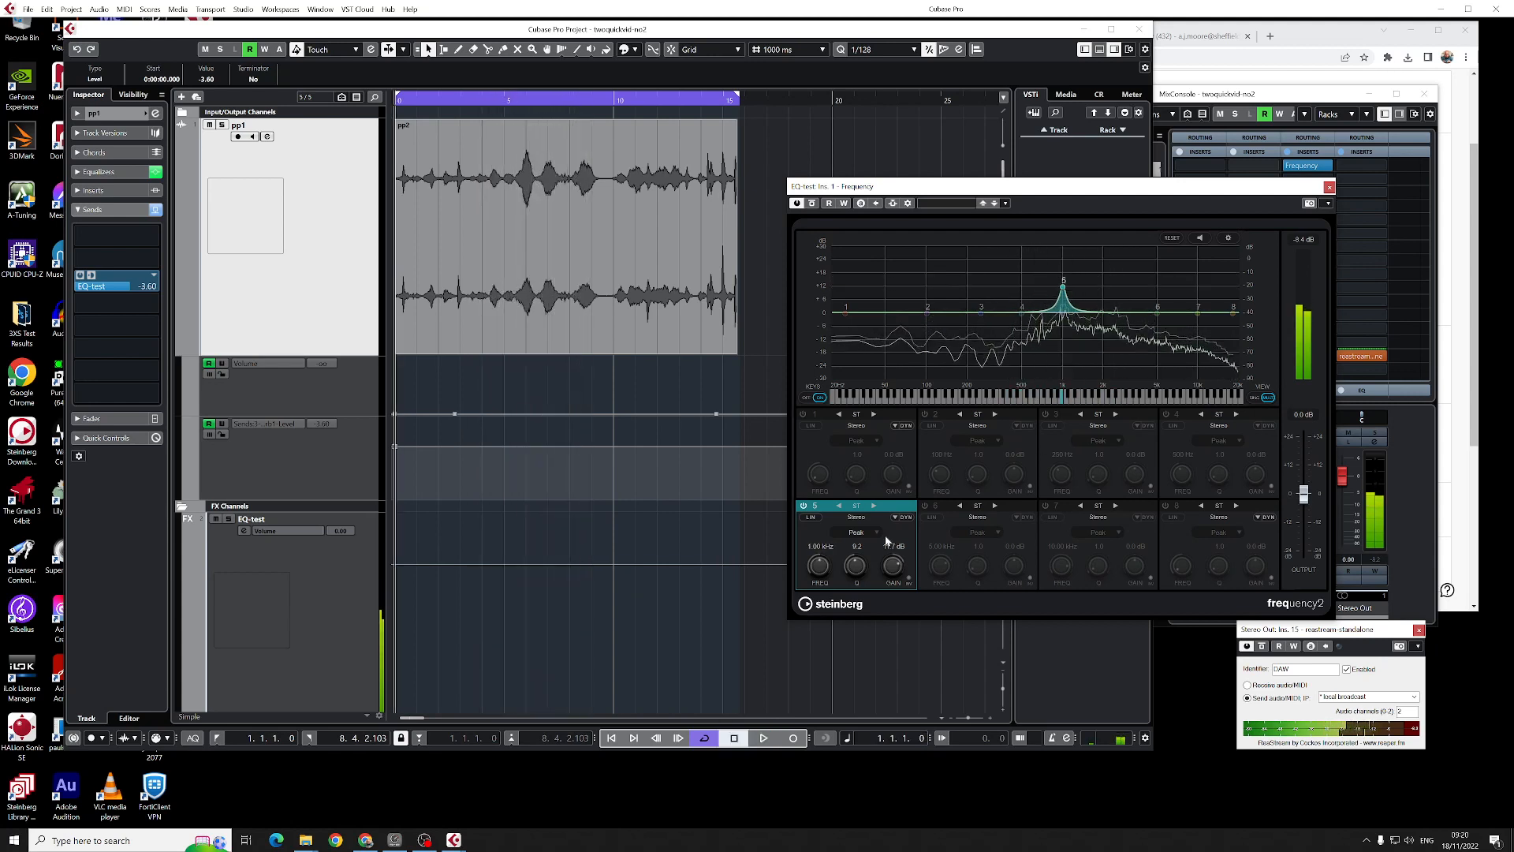
# Step: Enable dynamic filtering for Frequency band 5, show its single-band settings and audition the track
pyautogui.click(898, 519)
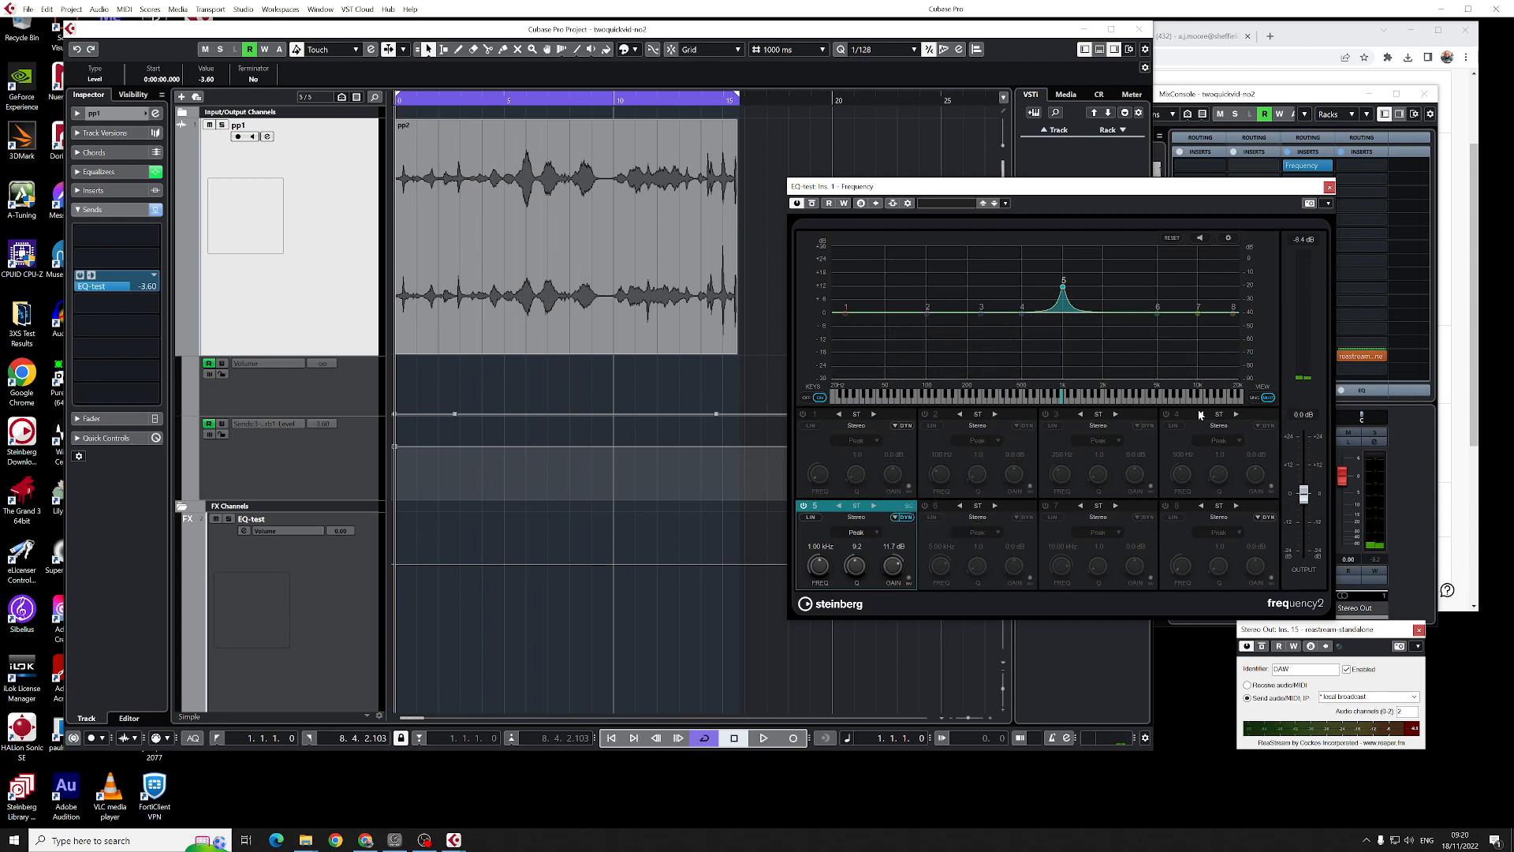
pyautogui.click(1259, 399)
pyautogui.press('space')
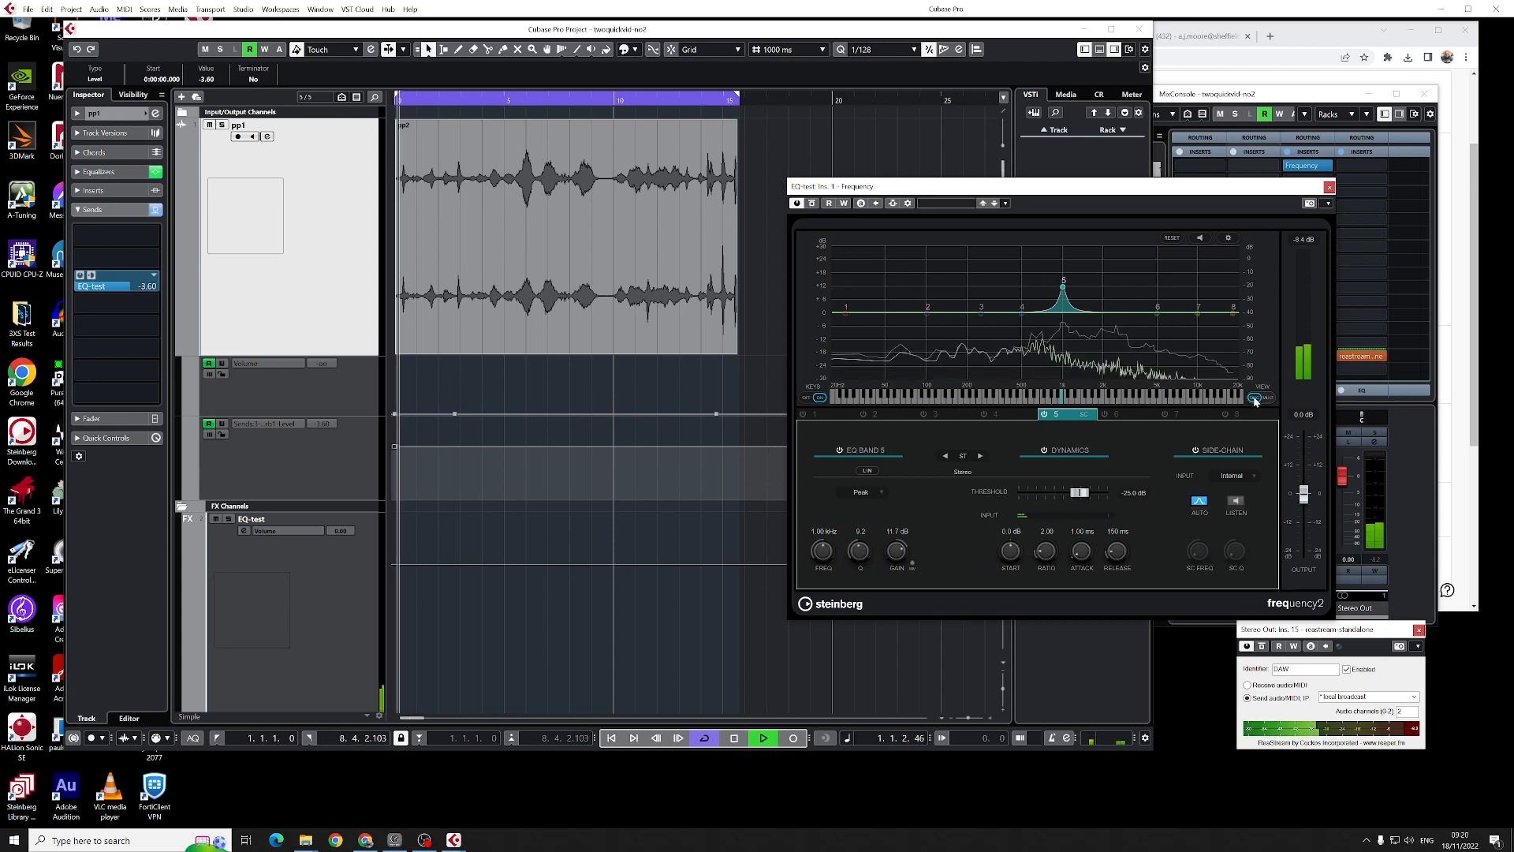
pyautogui.press('space')
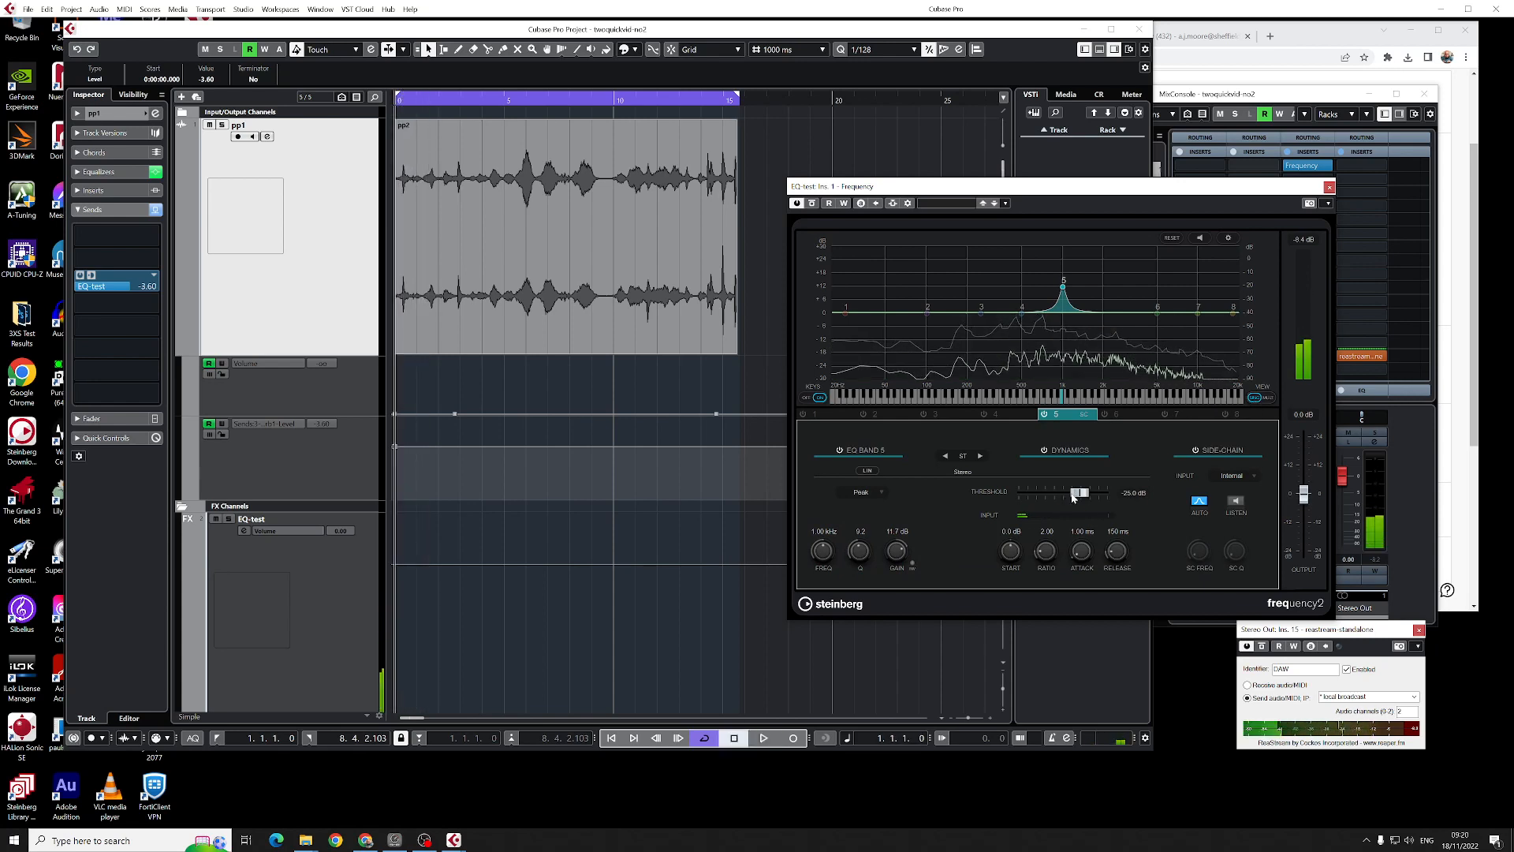
# Step: Lower band 5's dynamics threshold in stages to -64.5 dB, auditioning the track between adjustments
pyautogui.moveTo(1078, 494); pyautogui.dragTo(1050, 495)
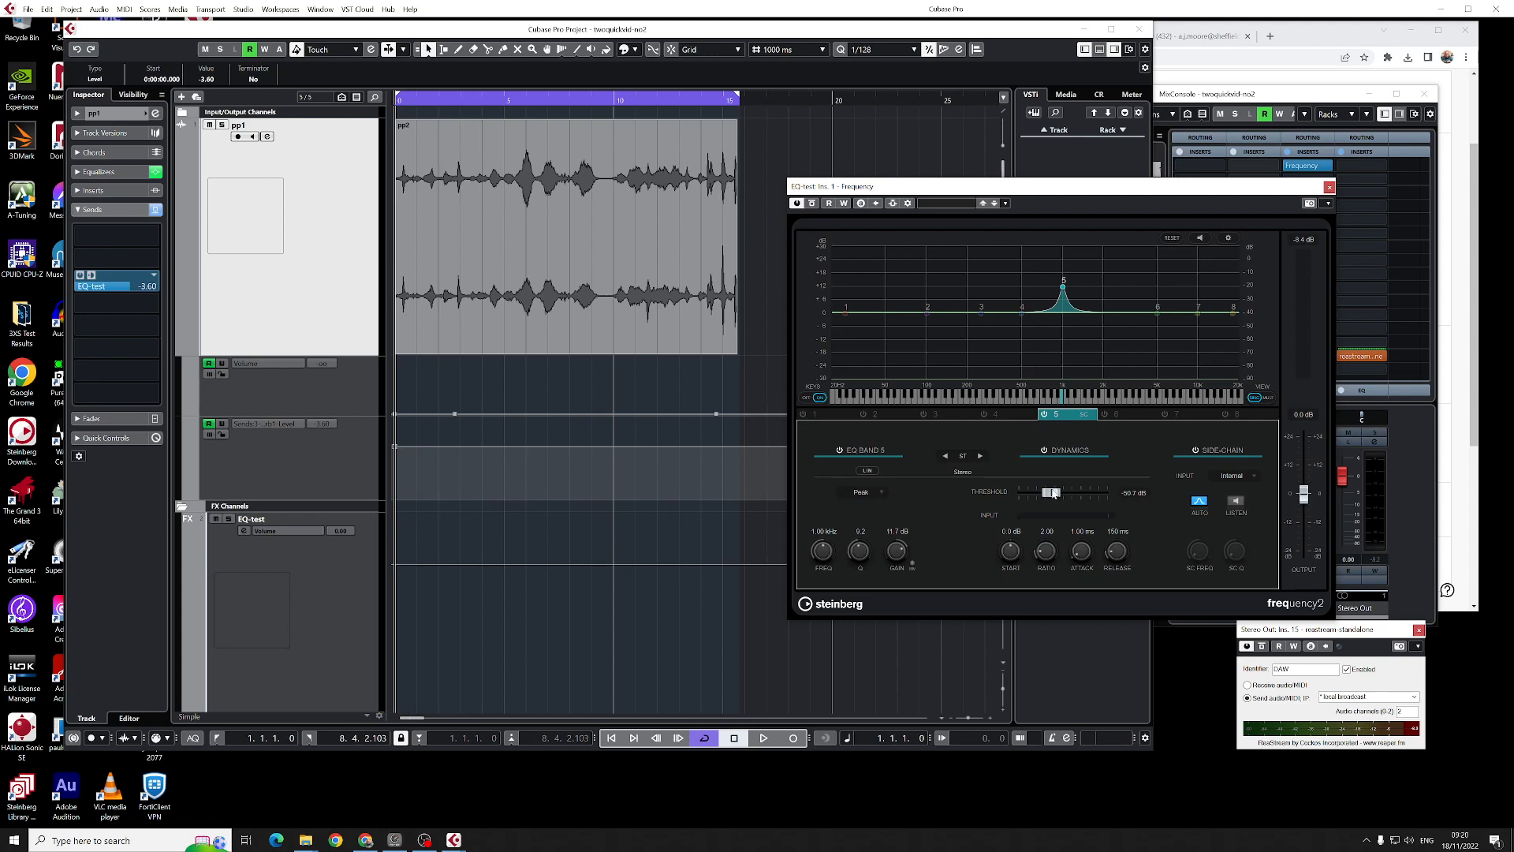
pyautogui.press('space')
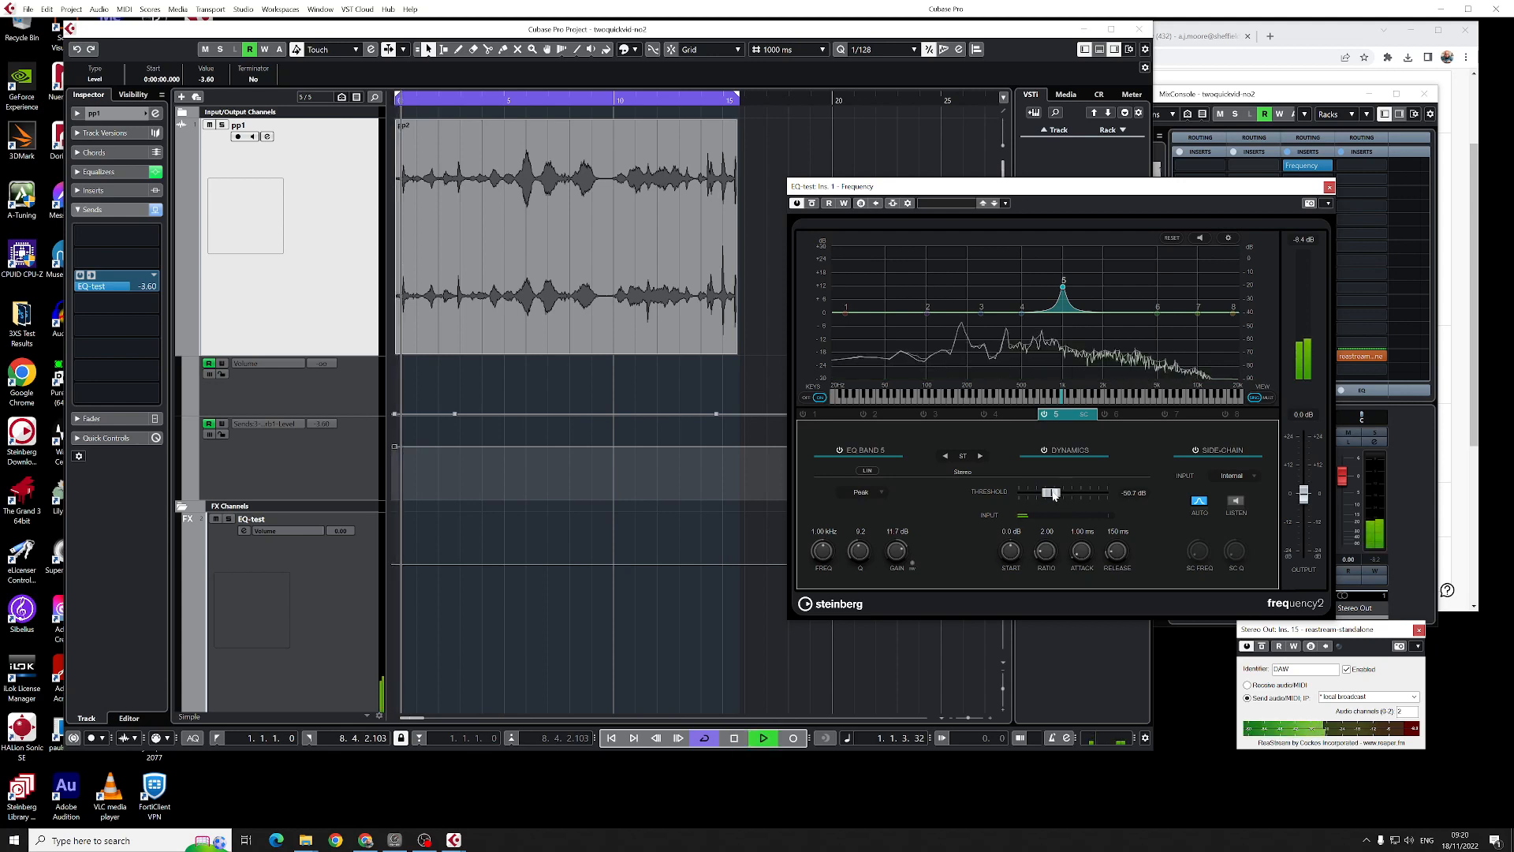
pyautogui.moveTo(1052, 495); pyautogui.dragTo(1045, 495)
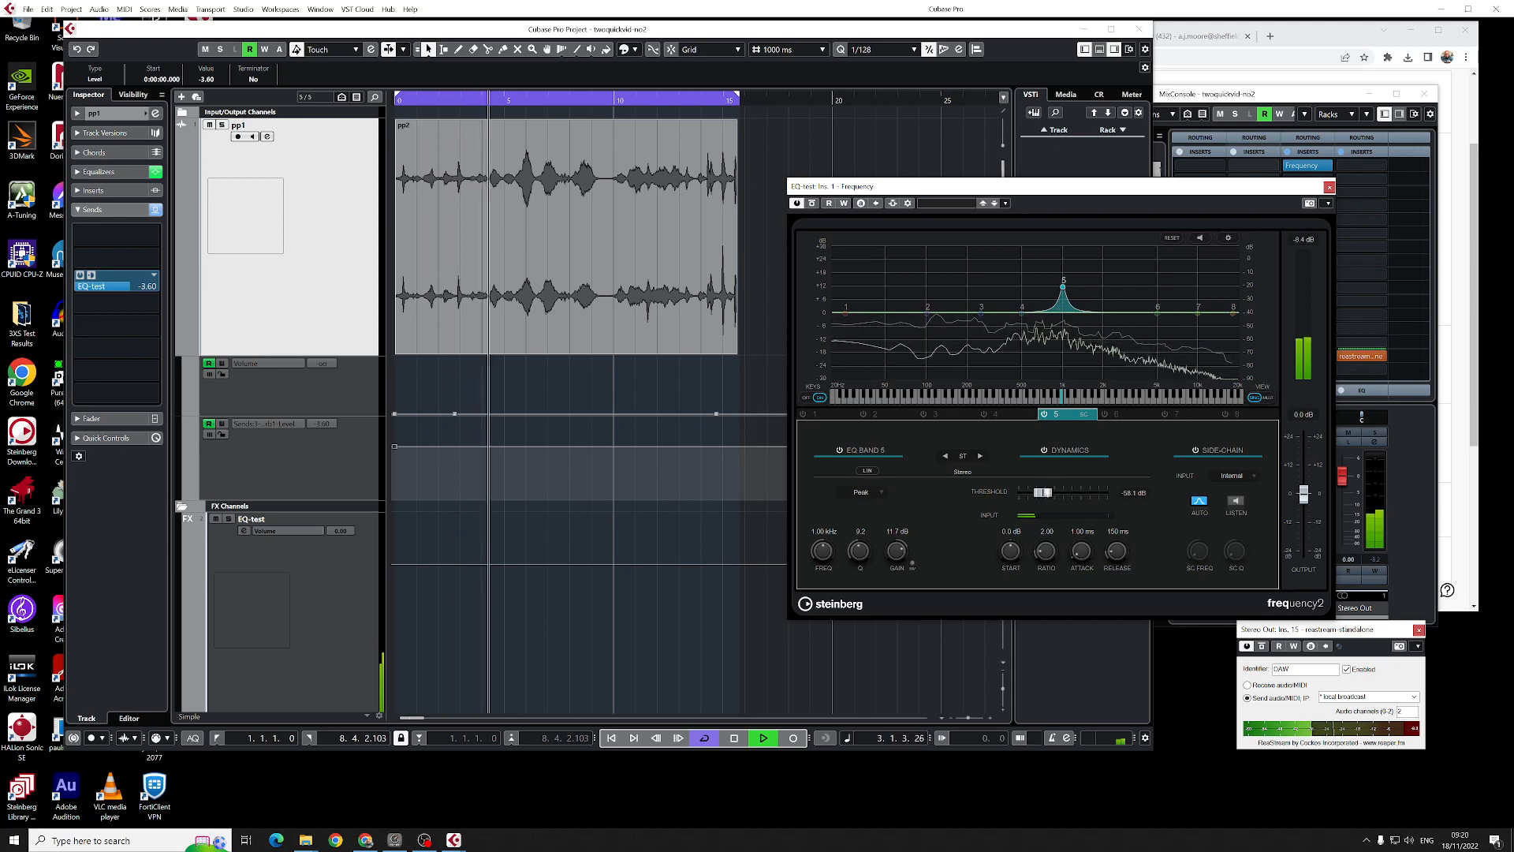
pyautogui.press('space')
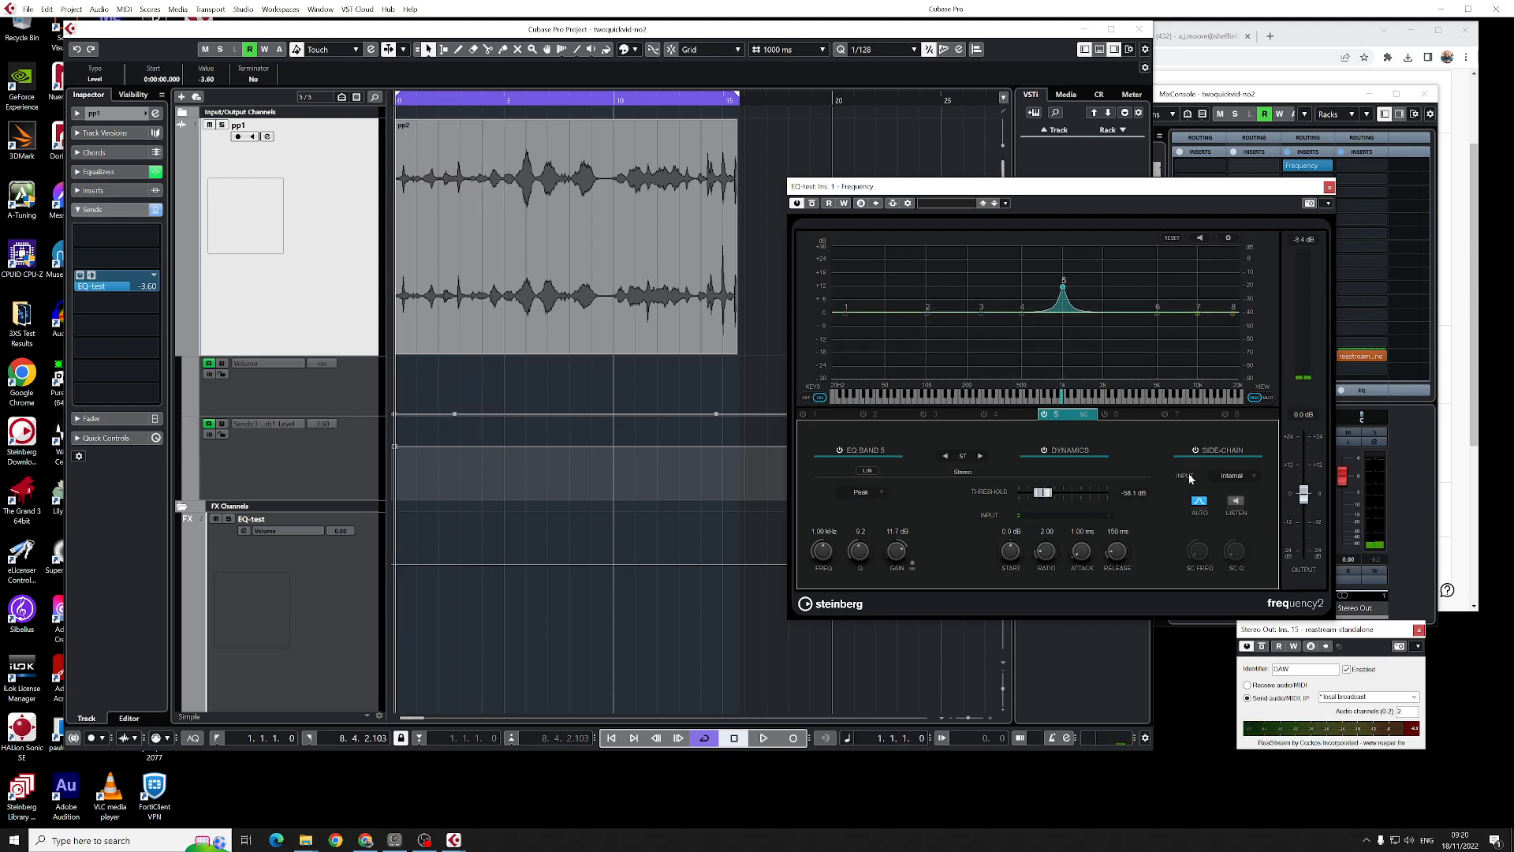
pyautogui.press('space')
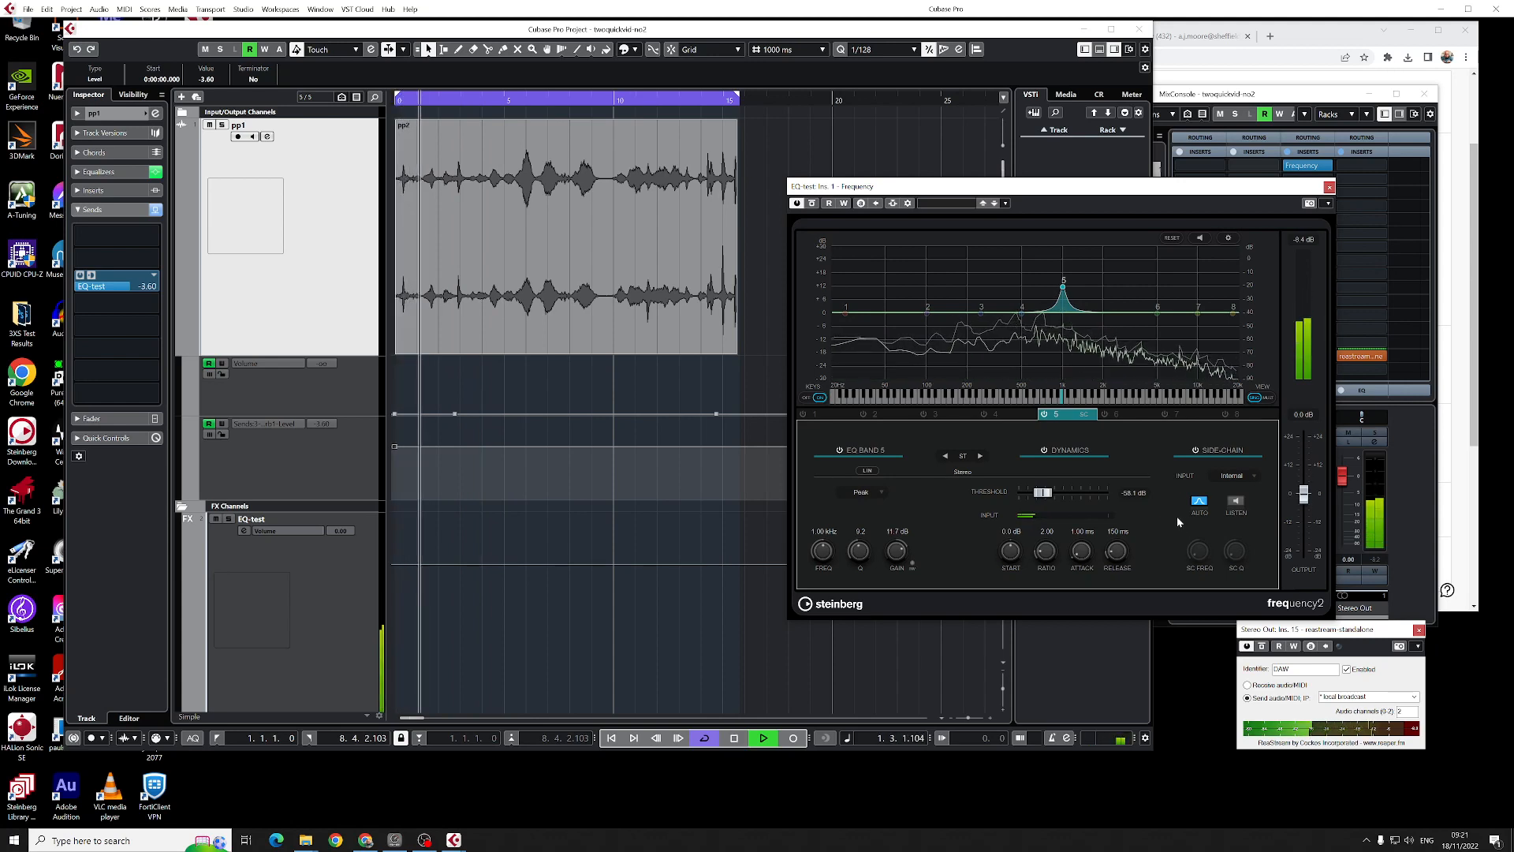
pyautogui.moveTo(1042, 492); pyautogui.dragTo(1035, 493)
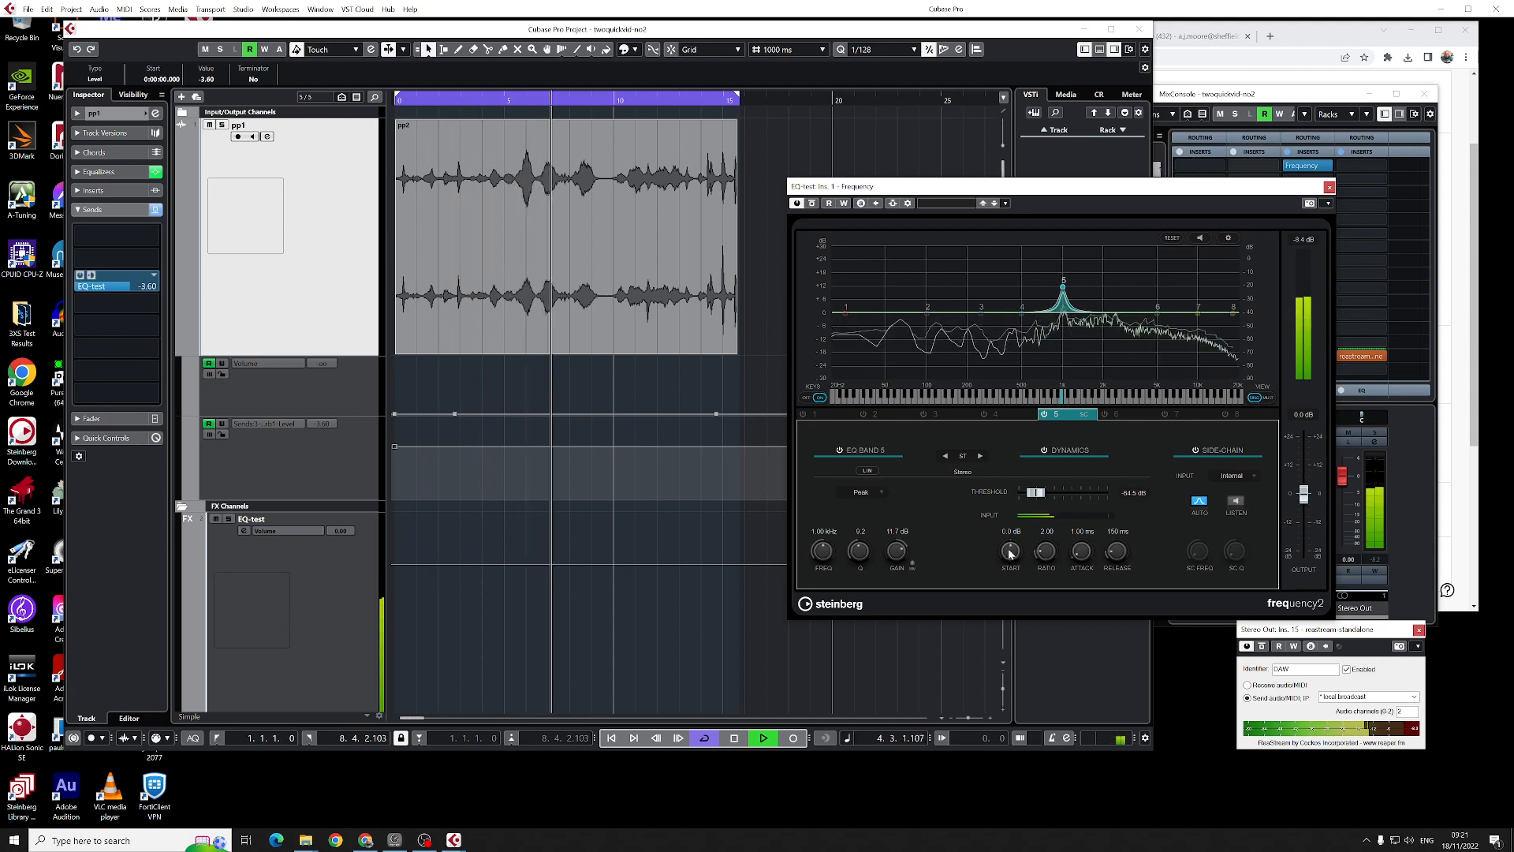
pyautogui.press('space')
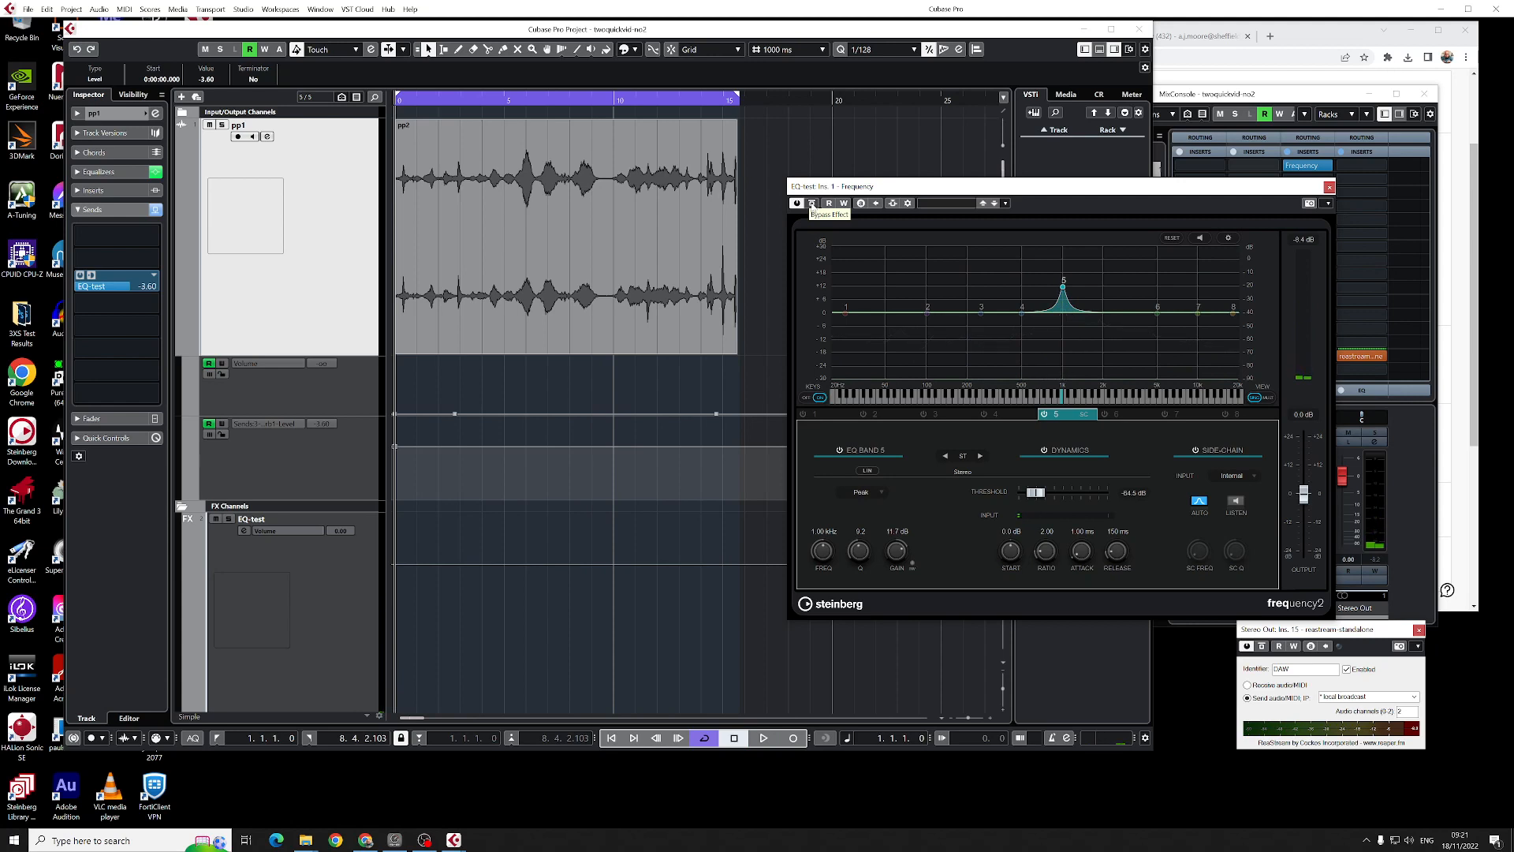
# Step: Raise band 5 to 21.0 dB at about 984 Hz and compare the sound with the effect bypassed and active during playback
pyautogui.moveTo(1063, 286); pyautogui.dragTo(1063, 271)
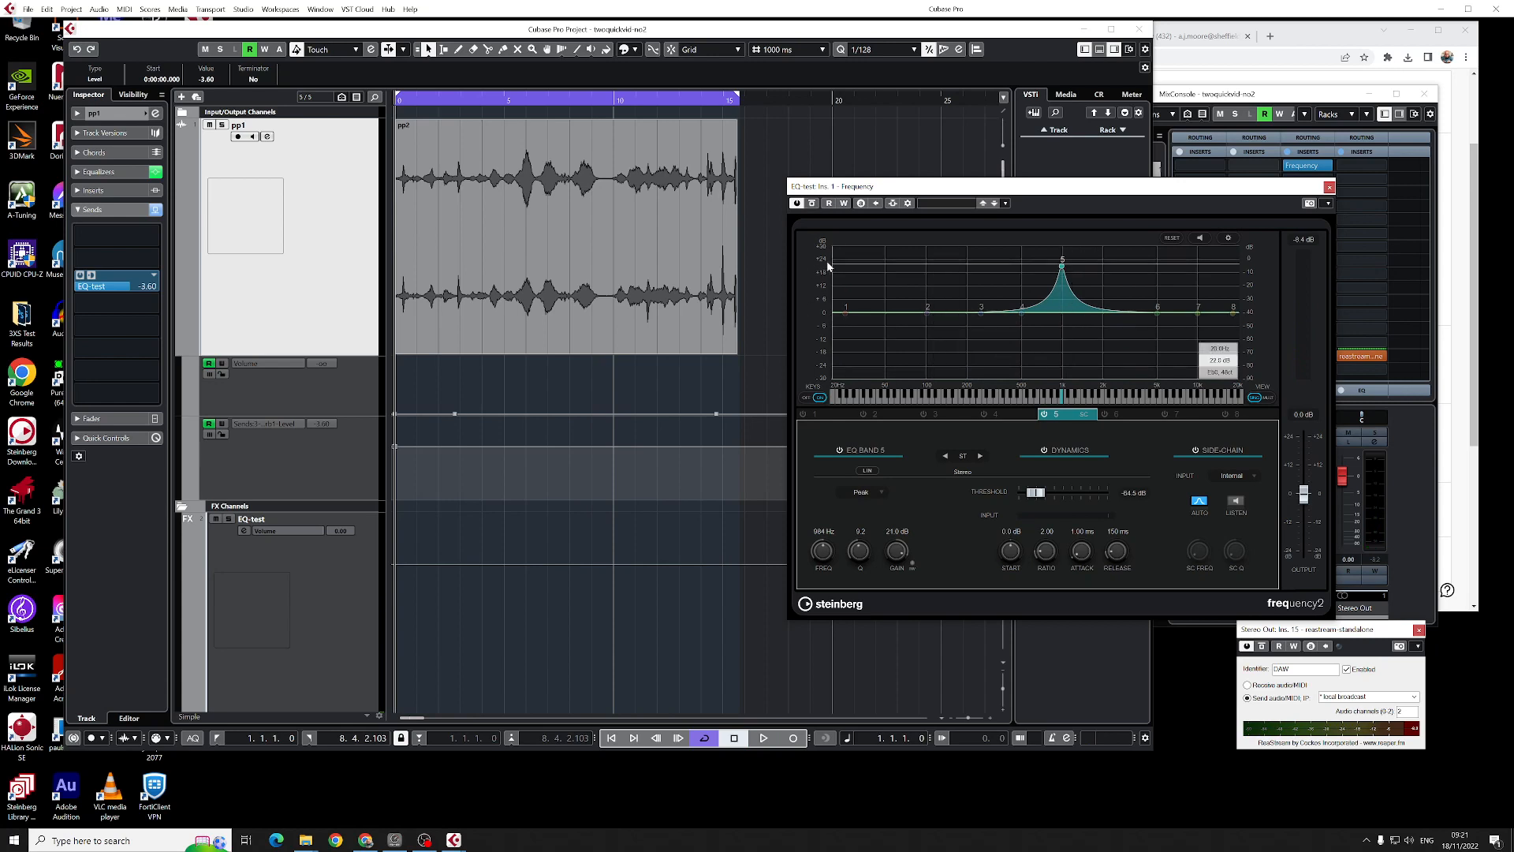
pyautogui.press('space')
pyautogui.click(813, 203)
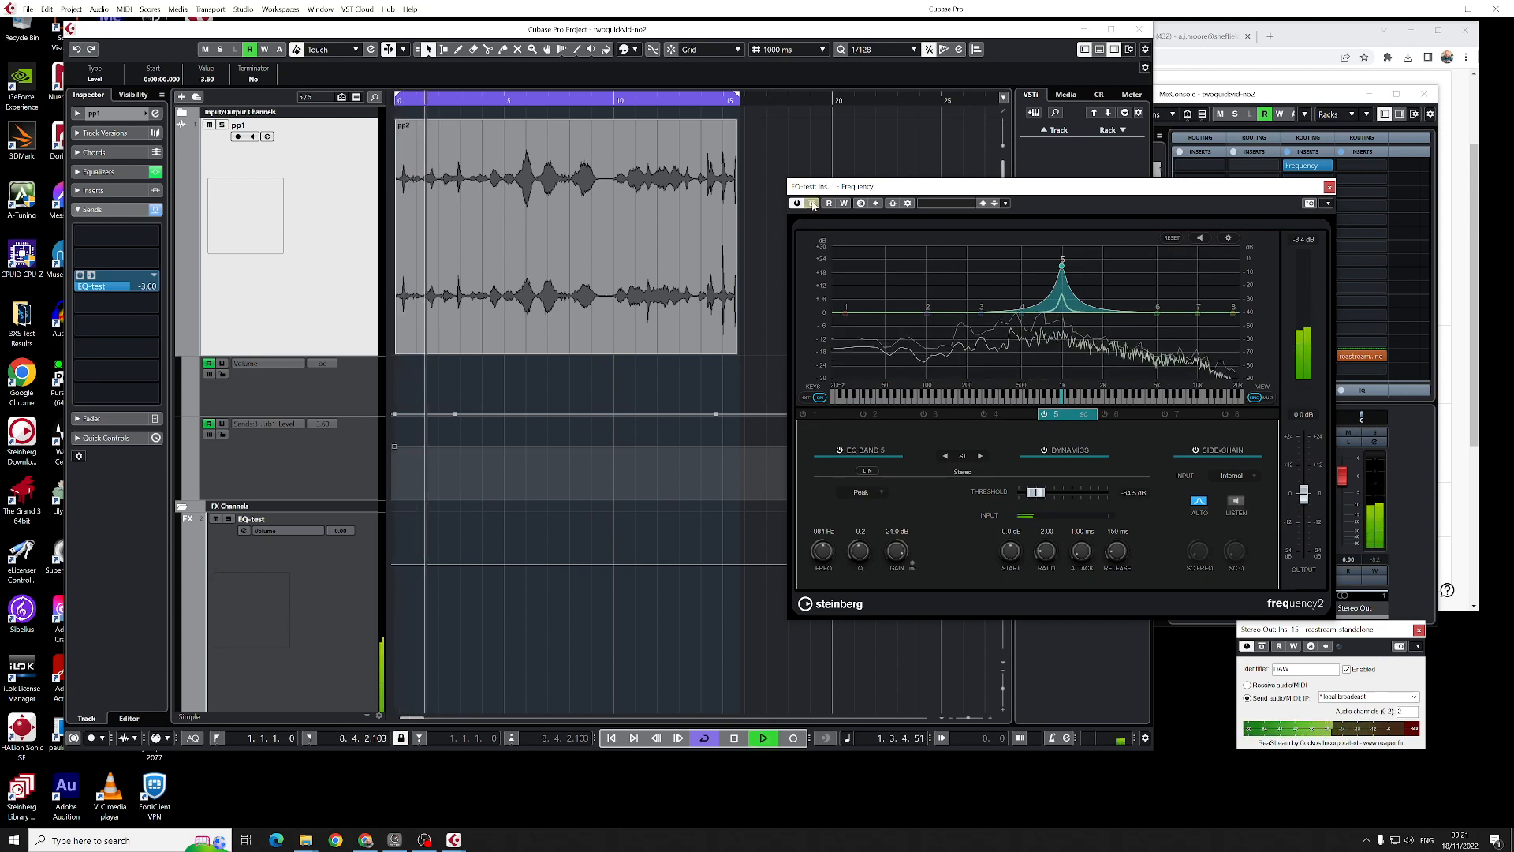
pyautogui.click(812, 203)
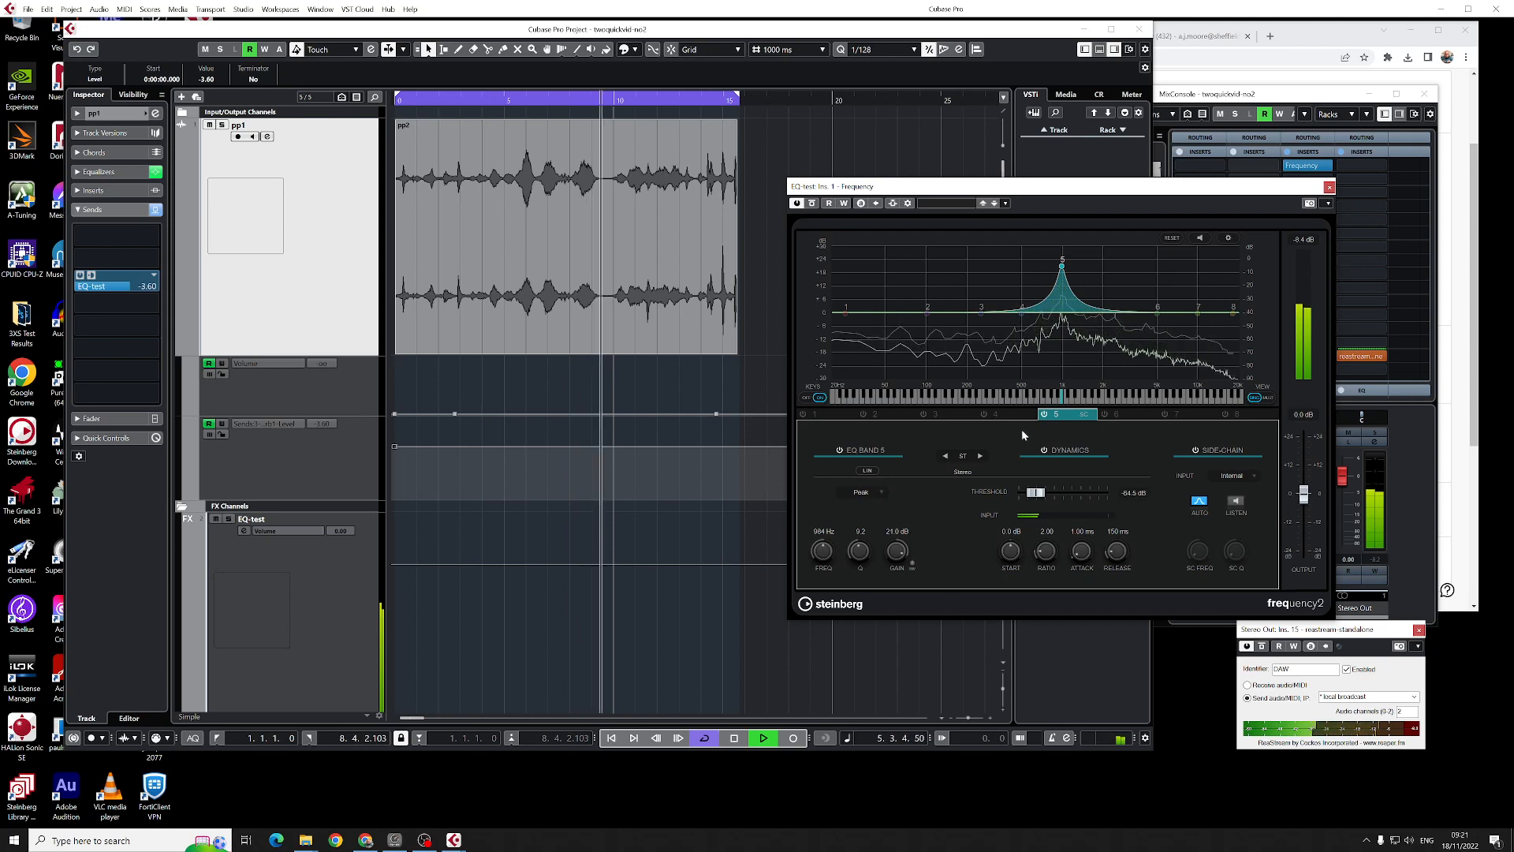
pyautogui.press('space')
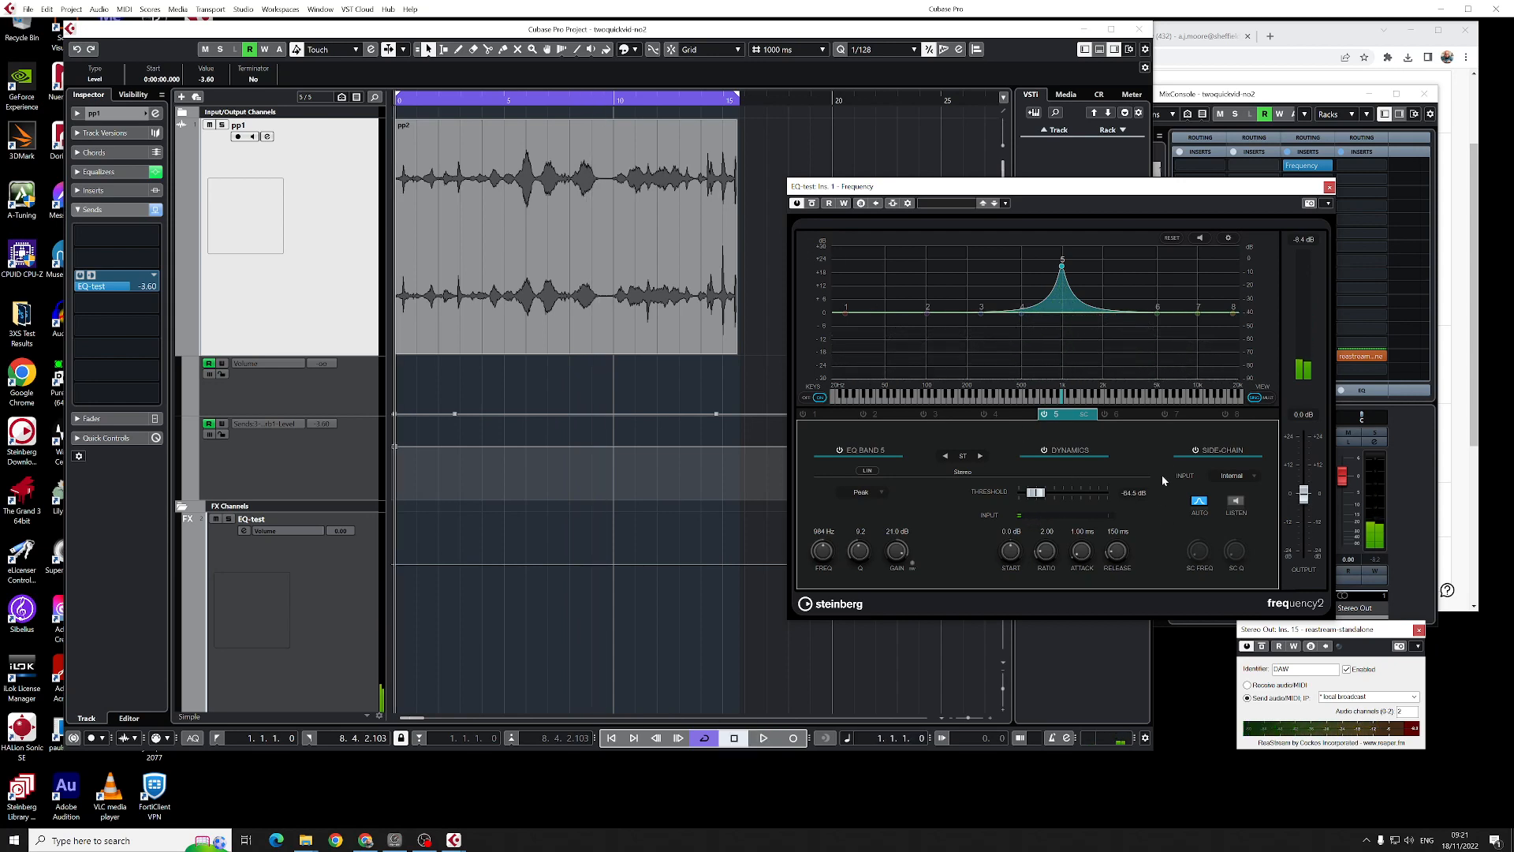
# Step: Add points near the start of pp1's send level automation, at about -3.38 dB, and view the side-chain input choices for band 5
pyautogui.click(1196, 451)
pyautogui.moveTo(422, 455)
pyautogui.mouseDown()
pyautogui.moveTo(439, 441)
pyautogui.moveTo(418, 448)
pyautogui.mouseUp()
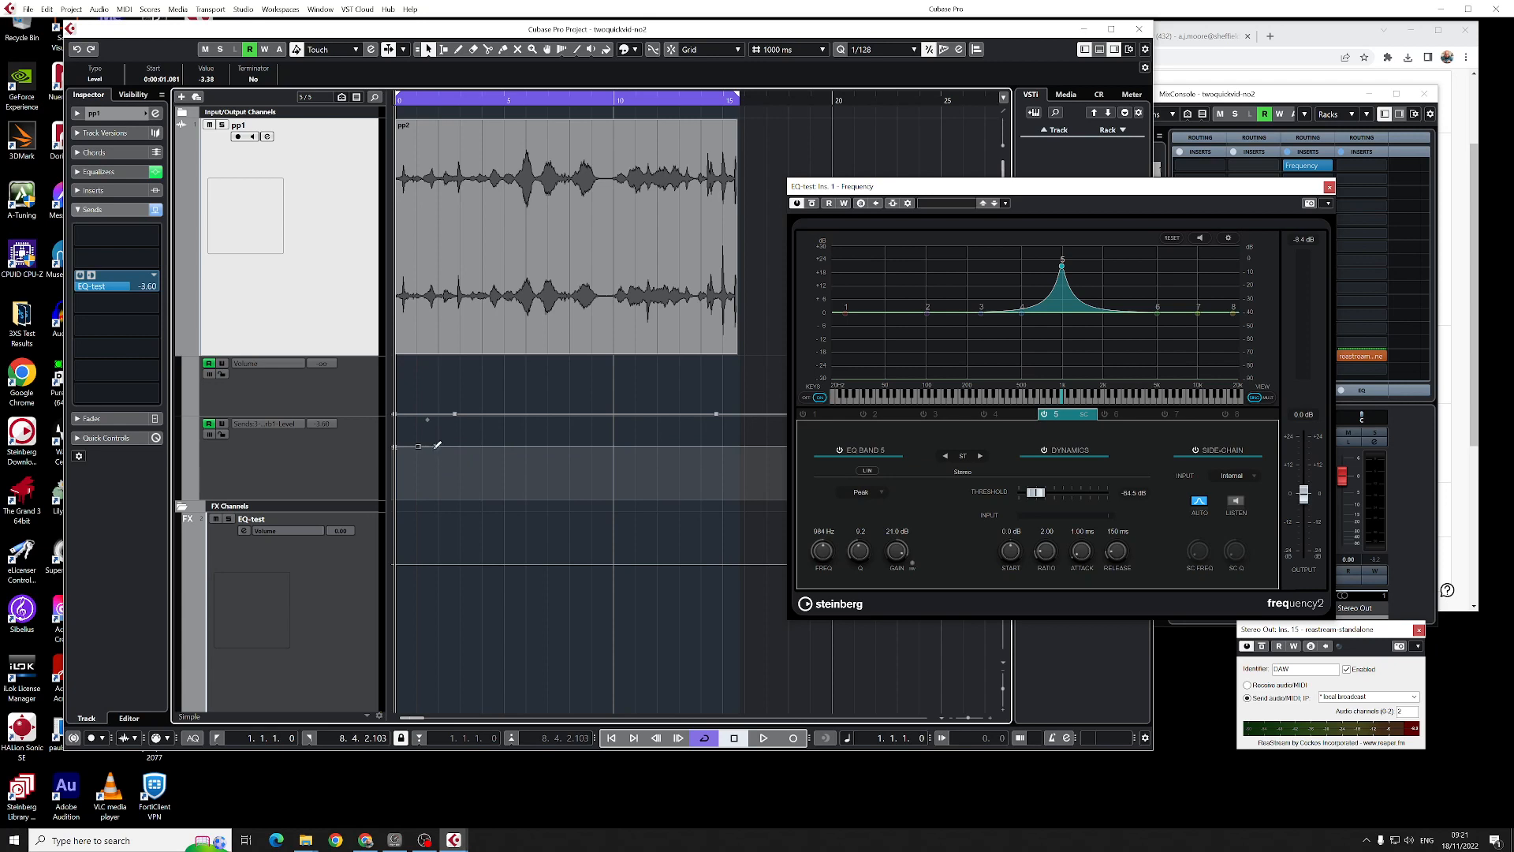
pyautogui.click(1241, 476)
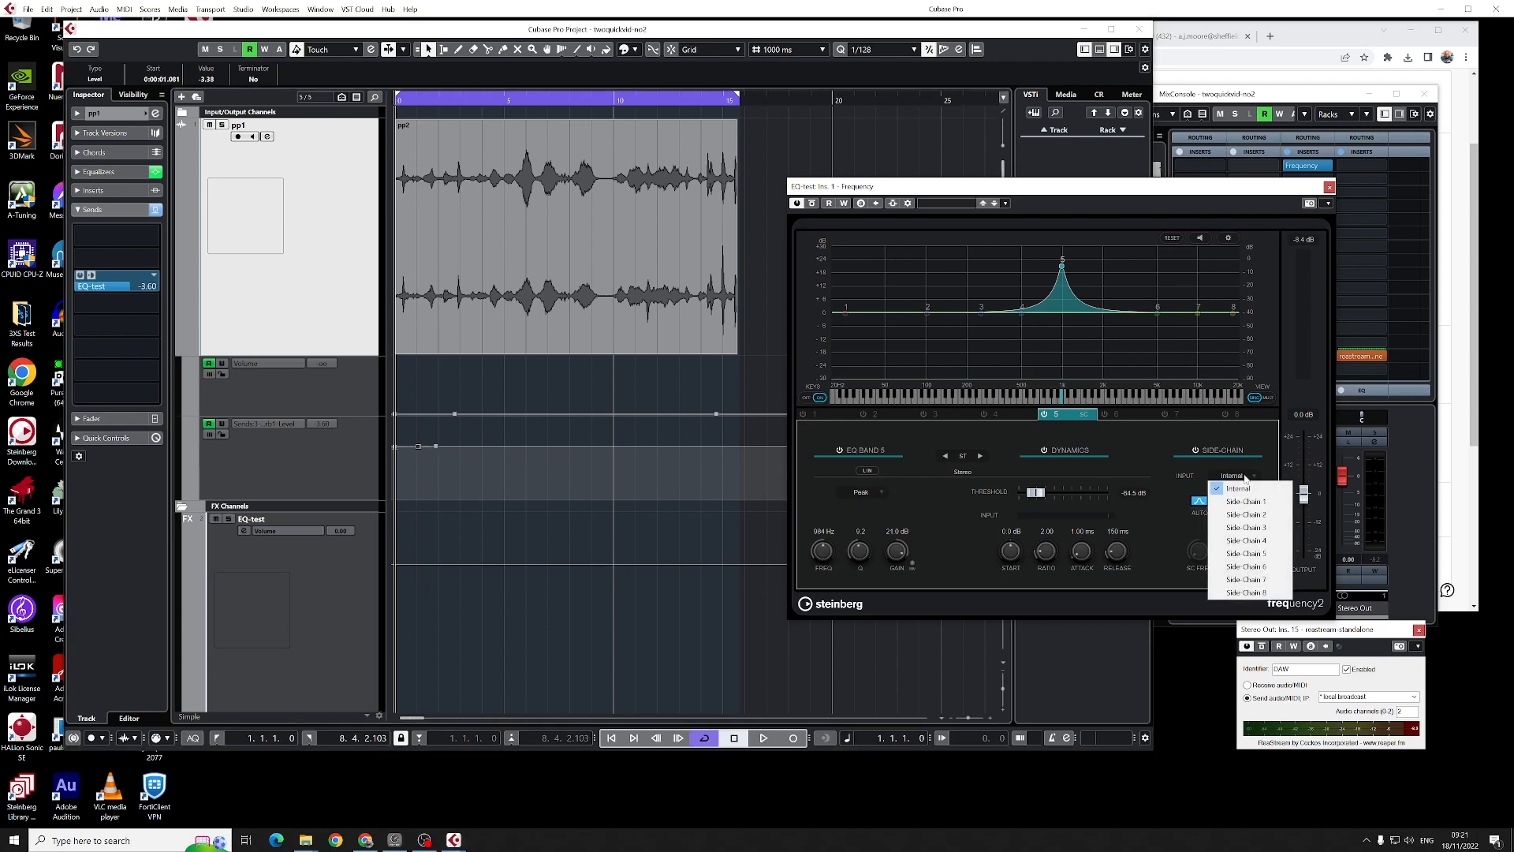
pyautogui.click(1201, 469)
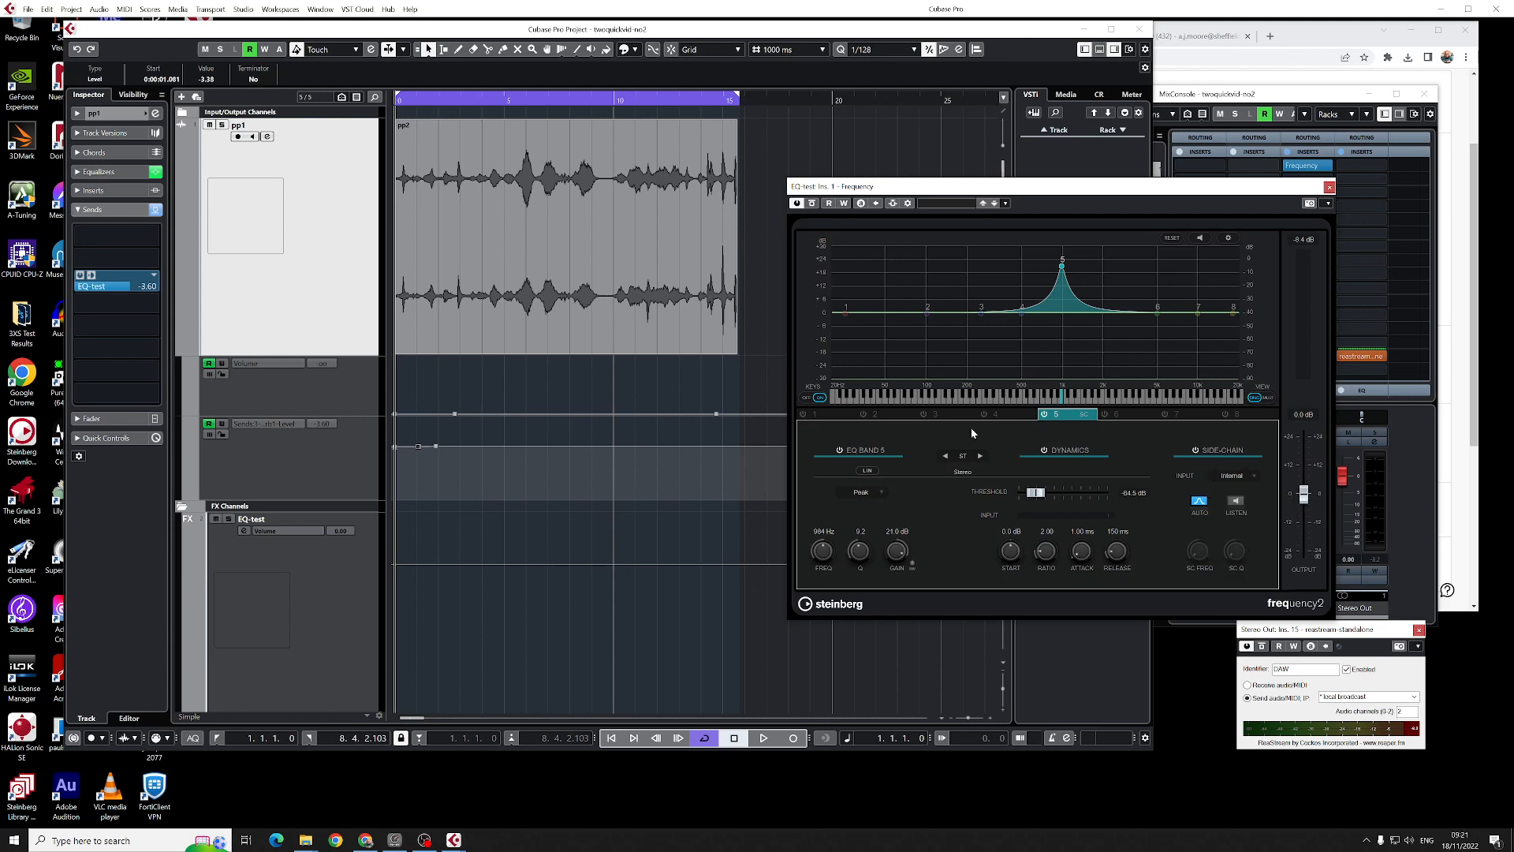
# Step: Return Frequency to the view of all eight bands and audition the dynamic boost on band 5
pyautogui.click(1266, 398)
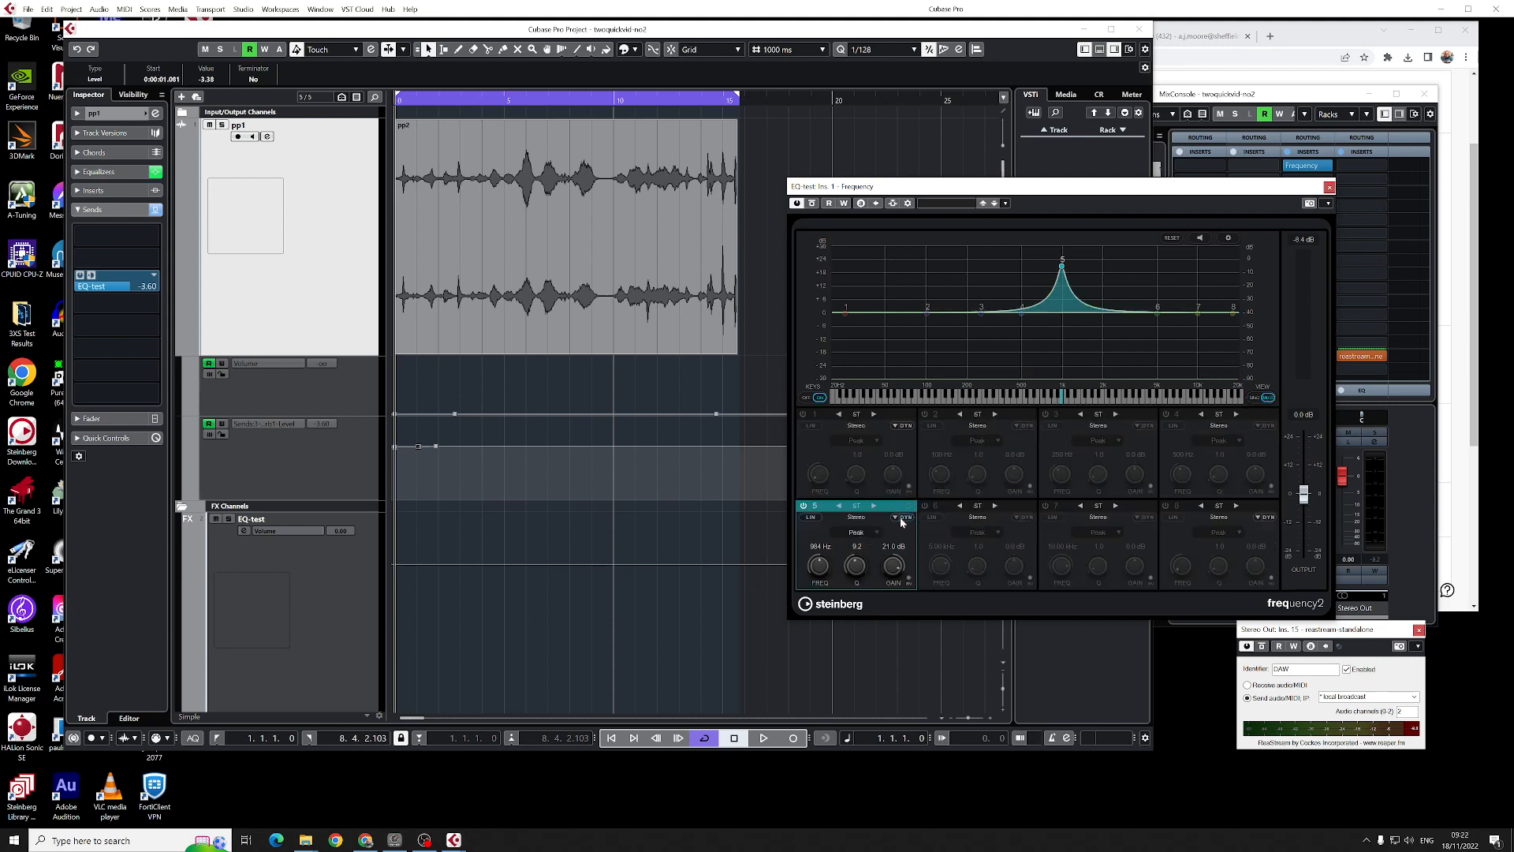
pyautogui.press('space')
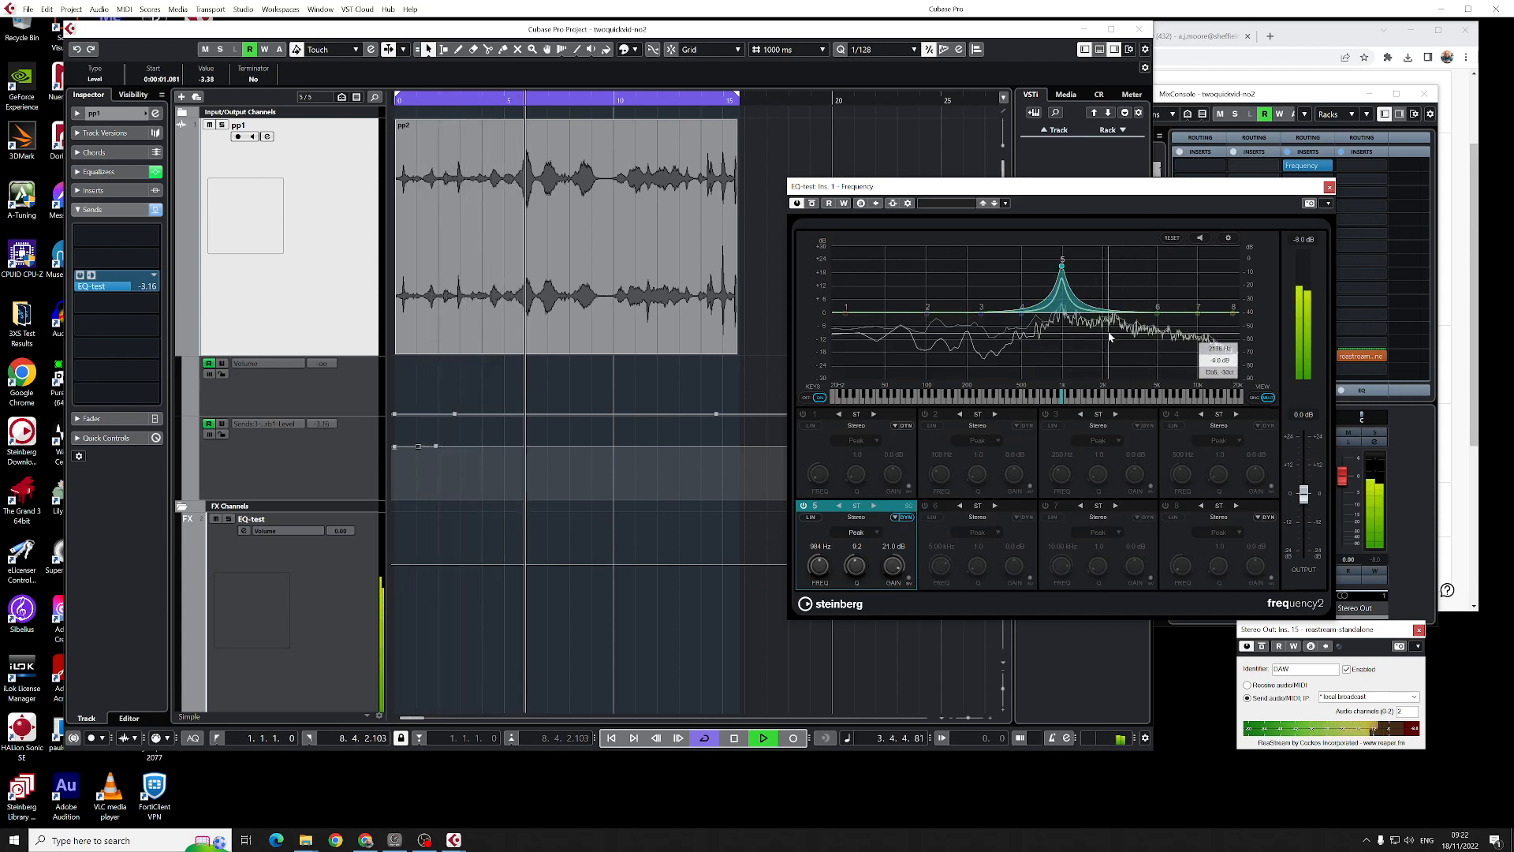
pyautogui.press('space')
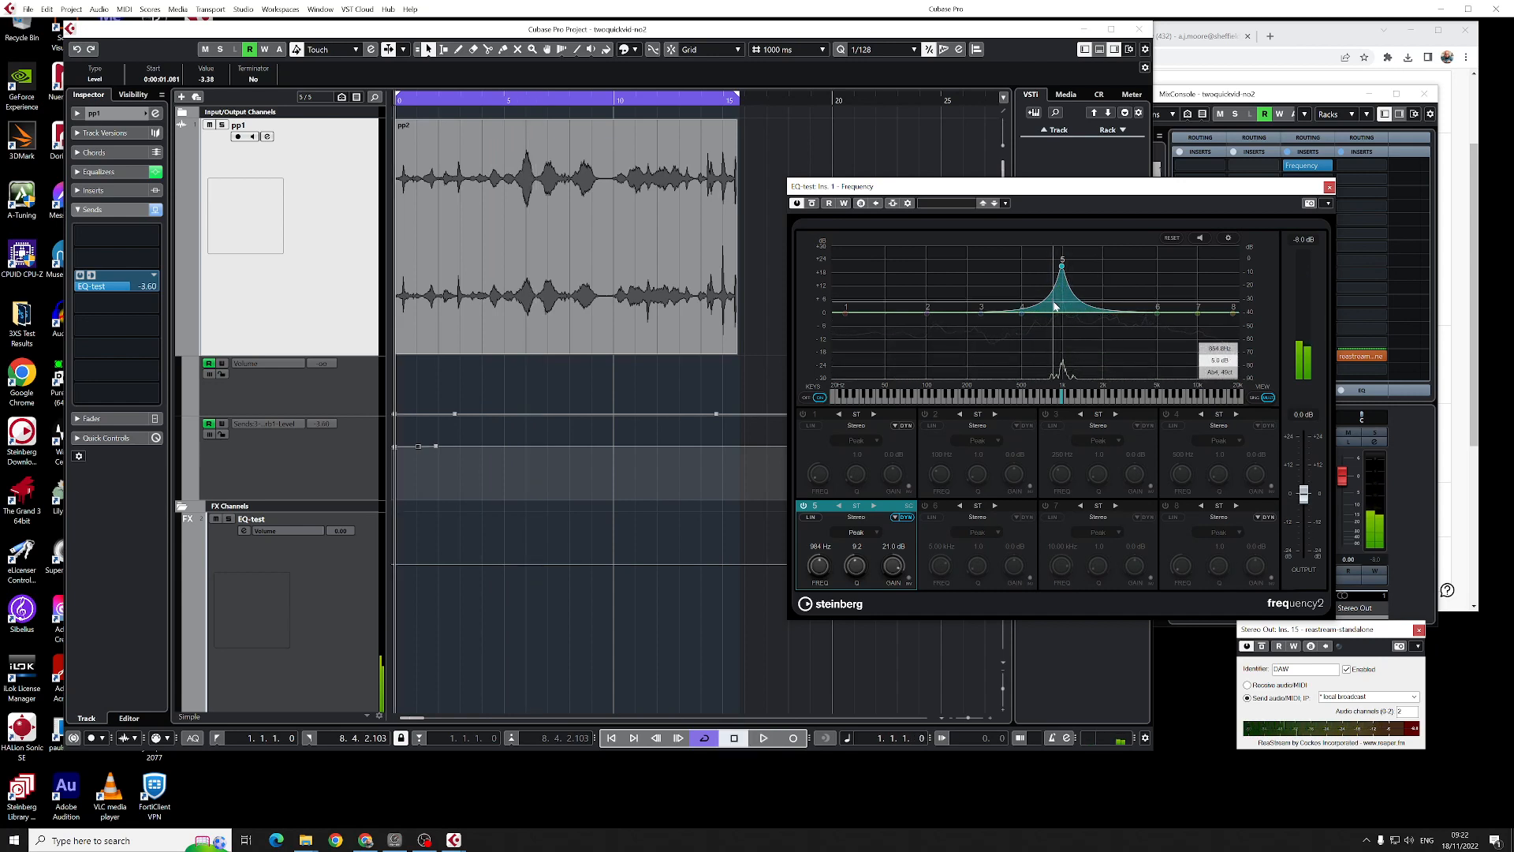